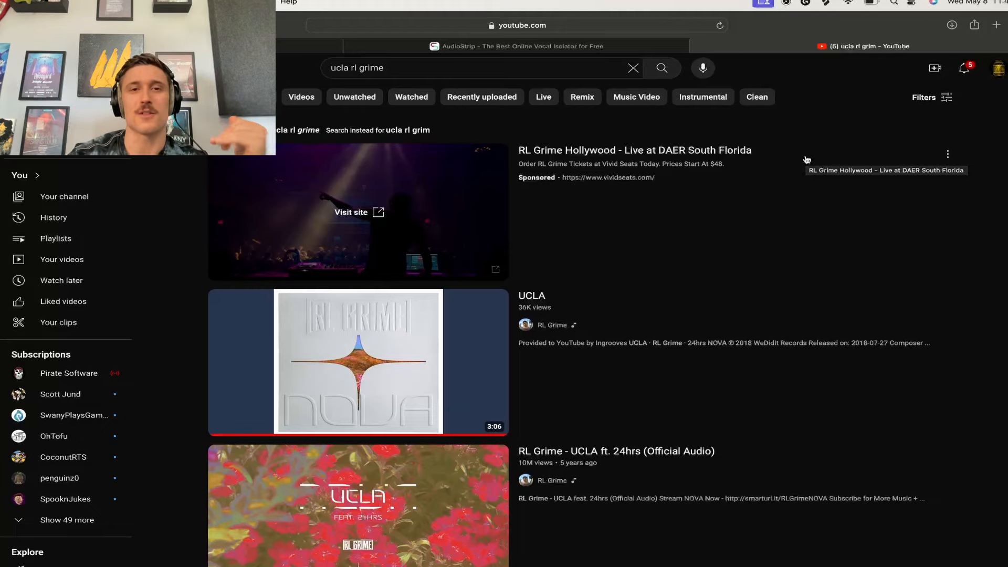
- Switch to the AudioStrip site and open its vocal isolation page
left_click(573, 50)
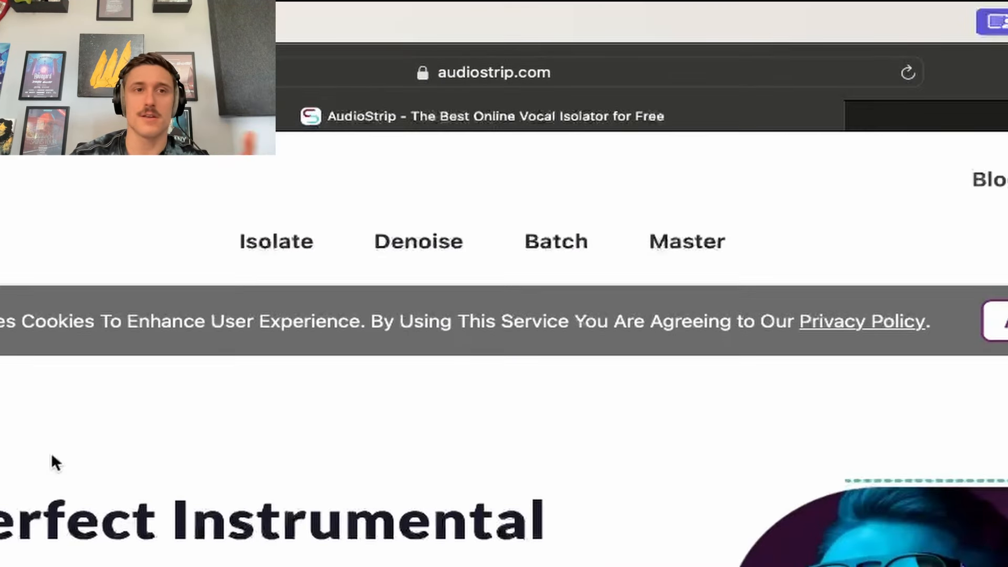
scroll(300, 434, "down", 3)
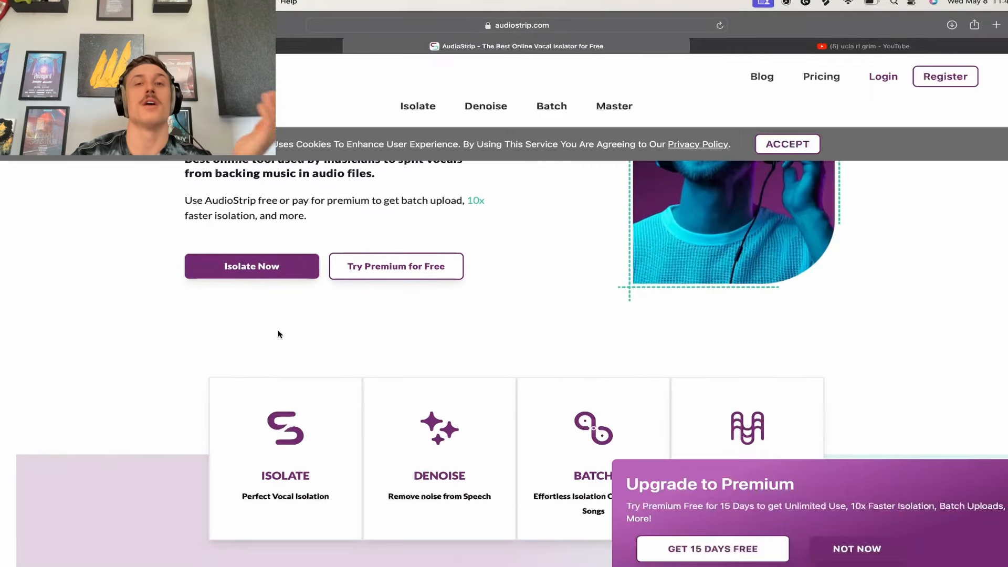
left_click(252, 268)
scroll(428, 381, "down", 3)
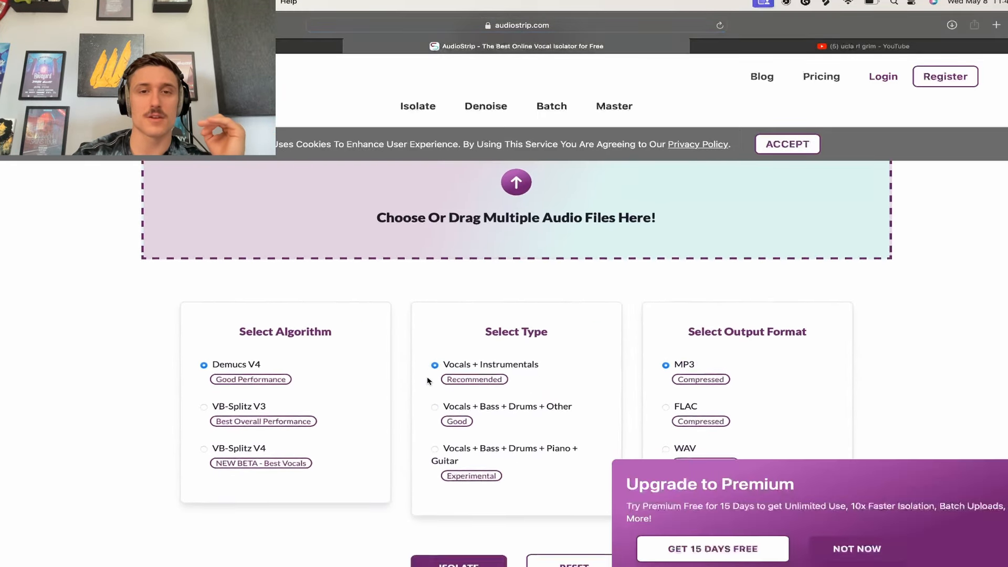
- Choose VB-Splitz V3 as the isolation algorithm
scroll(427, 380, "up", 2)
scroll(484, 266, "down", 3)
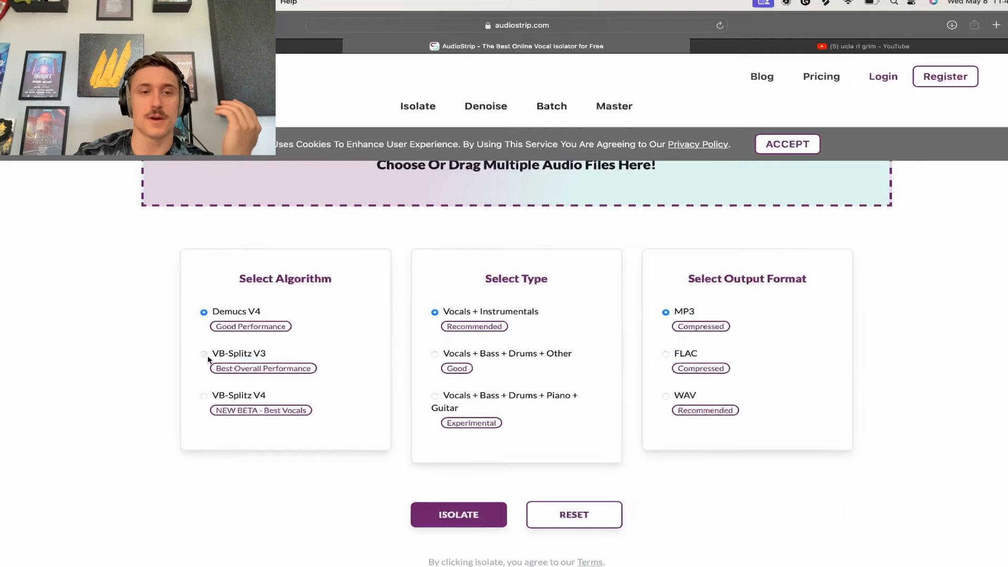
left_click(217, 354)
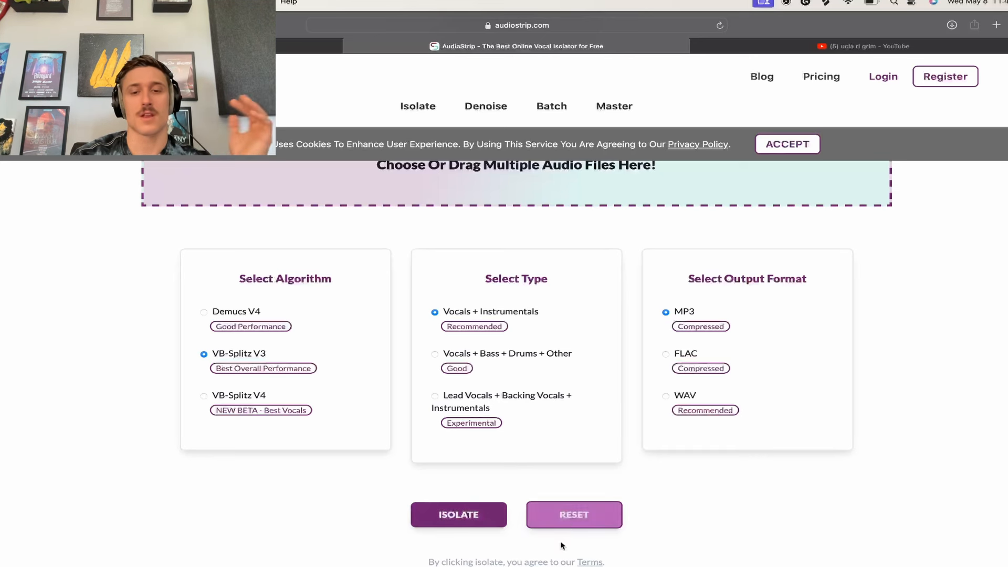
- Switch to Ableton Live and open the Auto-Tune Access plug-in on the UCLA VOX group
left_click(580, 561)
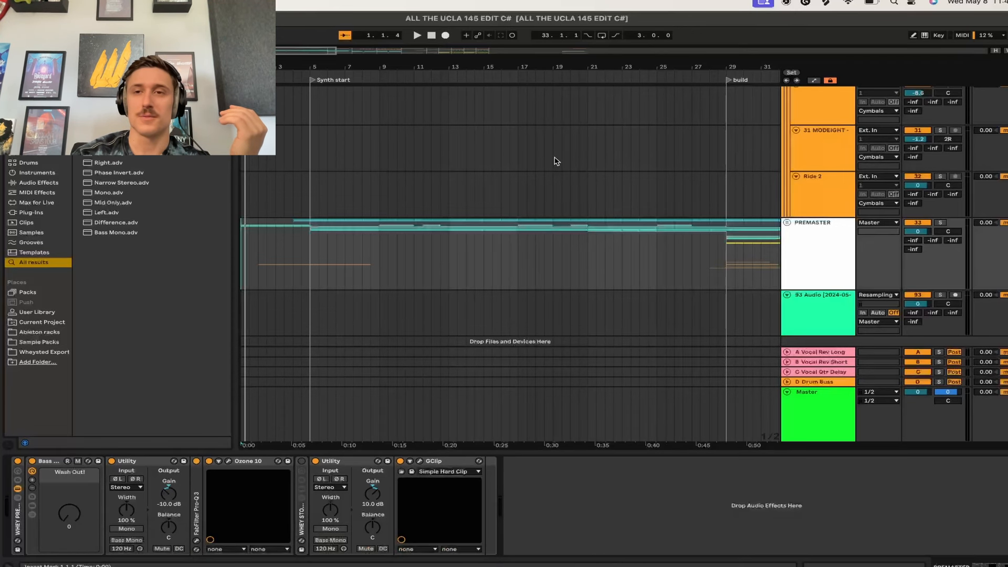
scroll(556, 160, "up", 10)
scroll(555, 160, "down", 10)
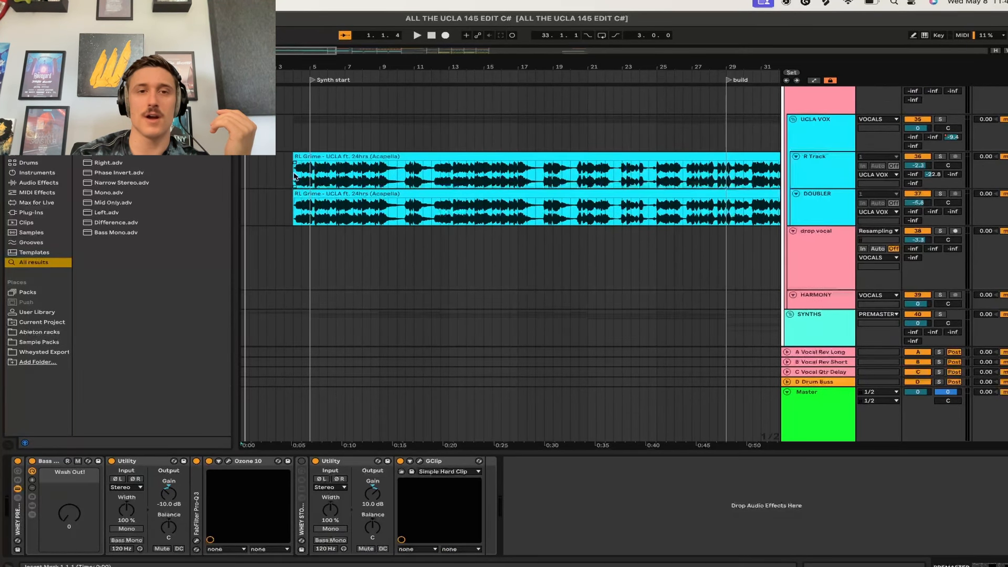
left_click(292, 175)
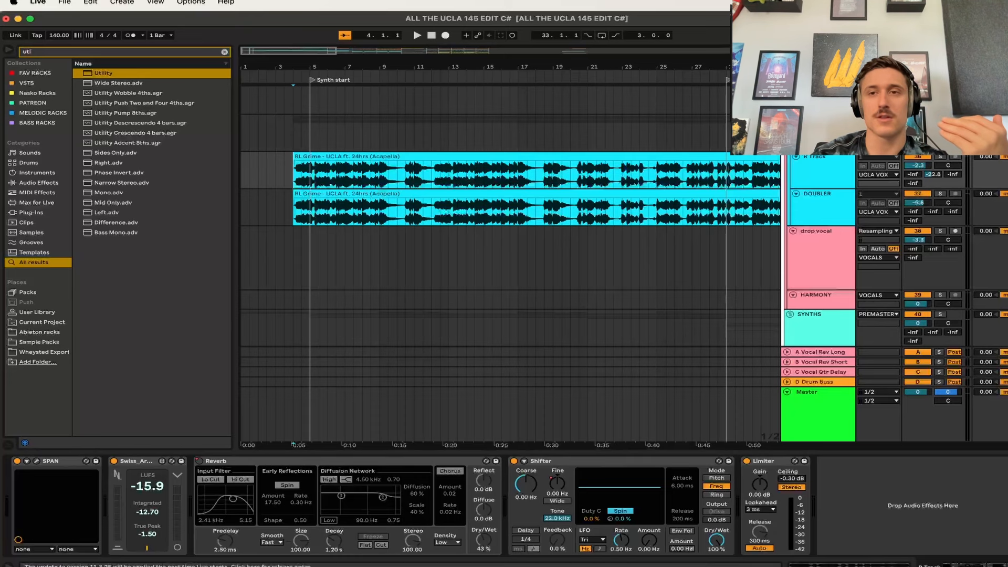
key("Up")
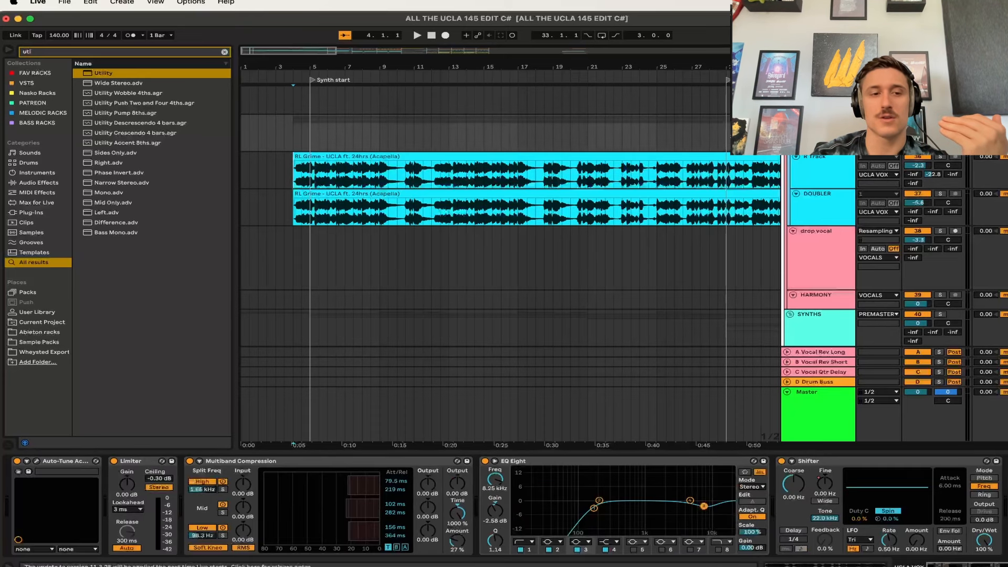
left_click(38, 462)
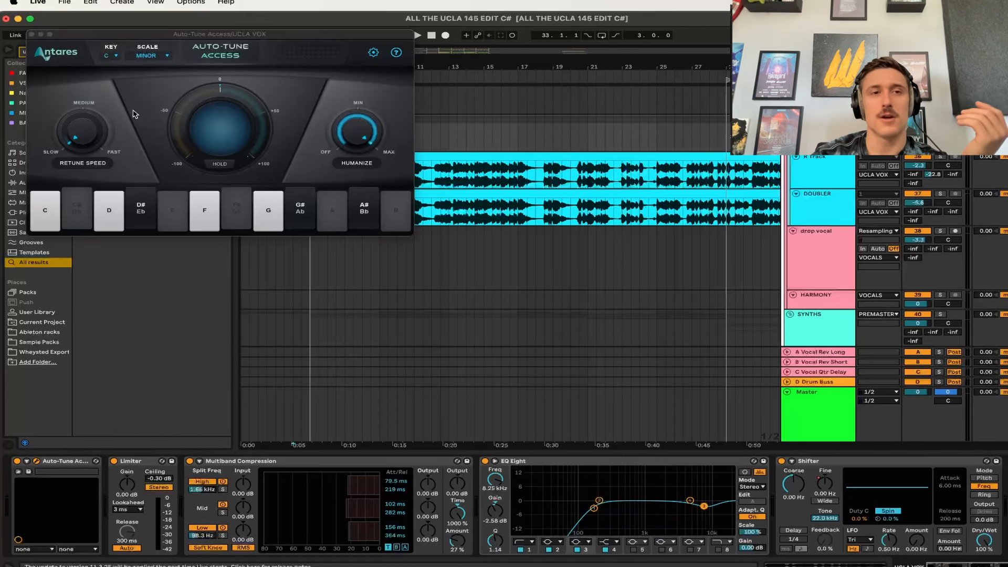
- Set the Auto-Tune key to C# and its scale to Major
scroll(462, 159, "up", 1)
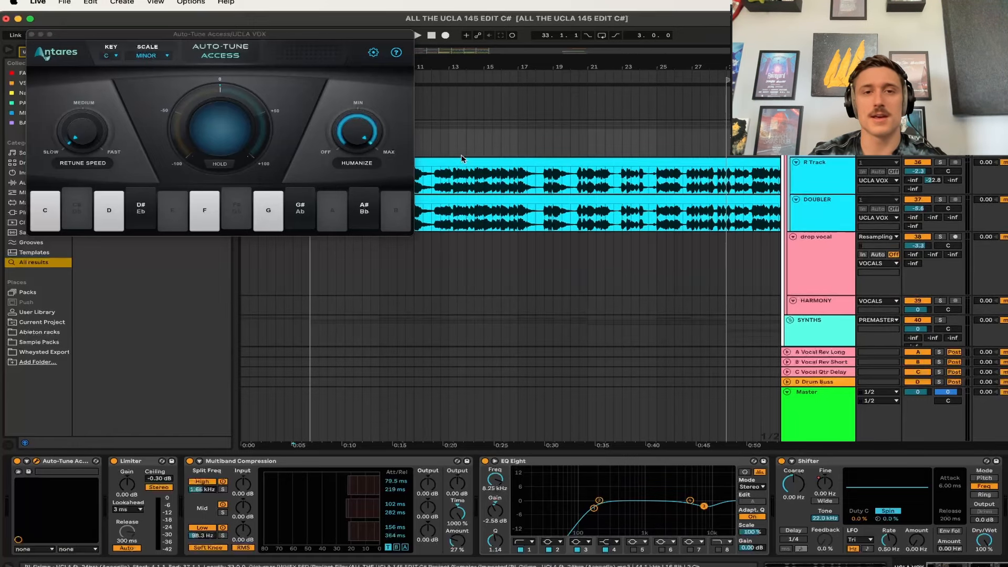
scroll(462, 159, "up", 3)
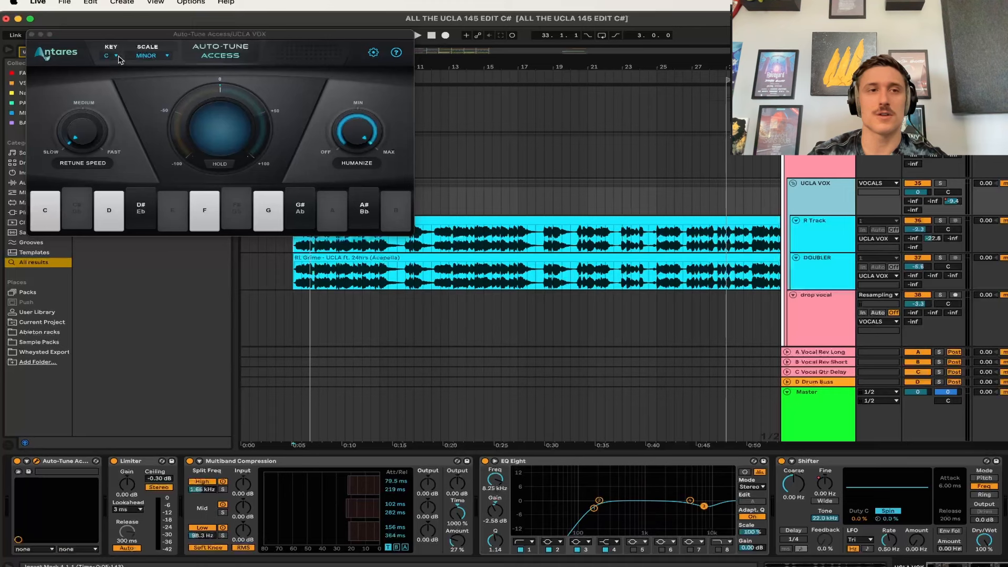
left_click(118, 57)
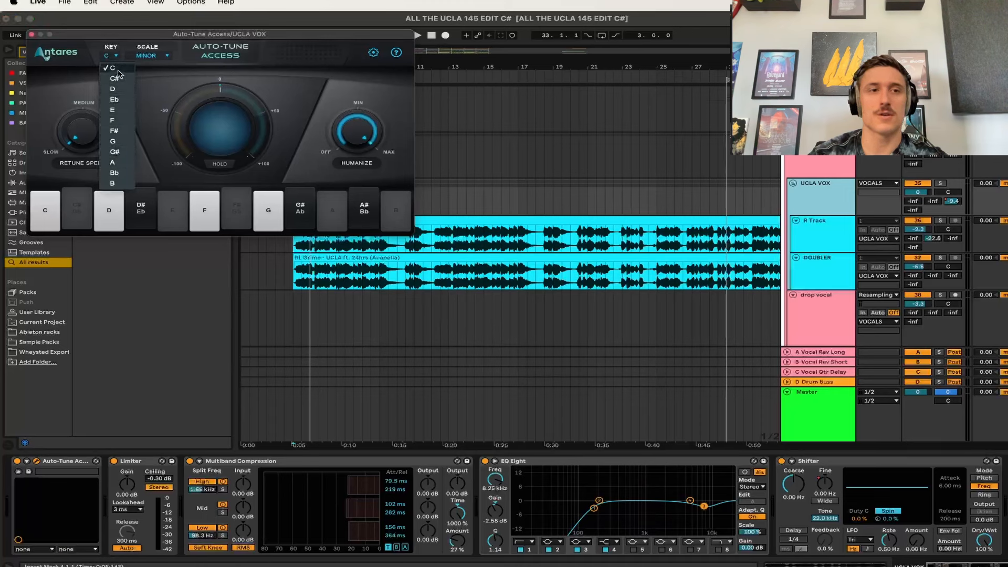
left_click(115, 78)
left_click(147, 55)
left_click(147, 67)
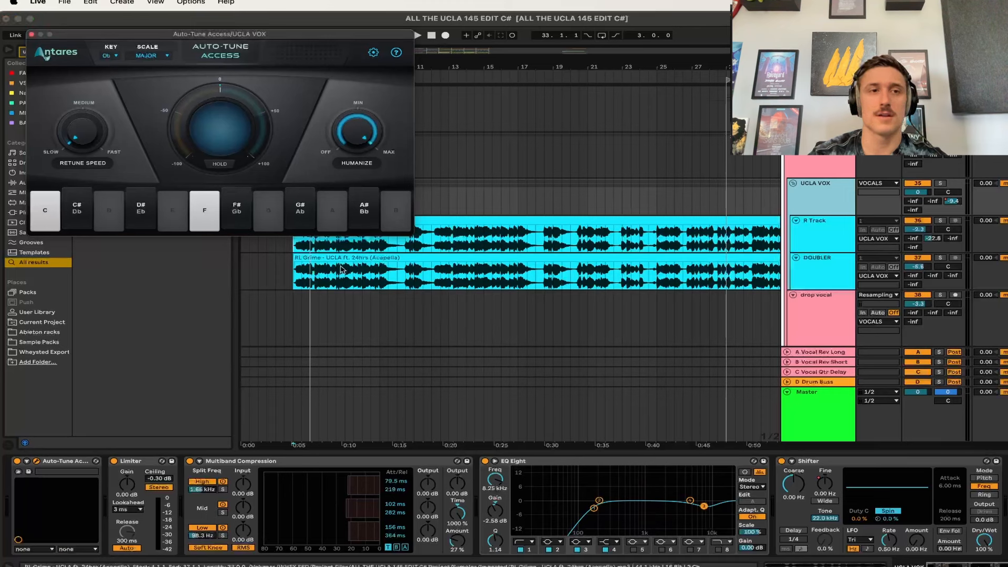
- Play the R Track acapella from near its start with the Auto-Tune settings, and close the plug-in window
scroll(313, 259, "up", 1)
left_click(302, 262)
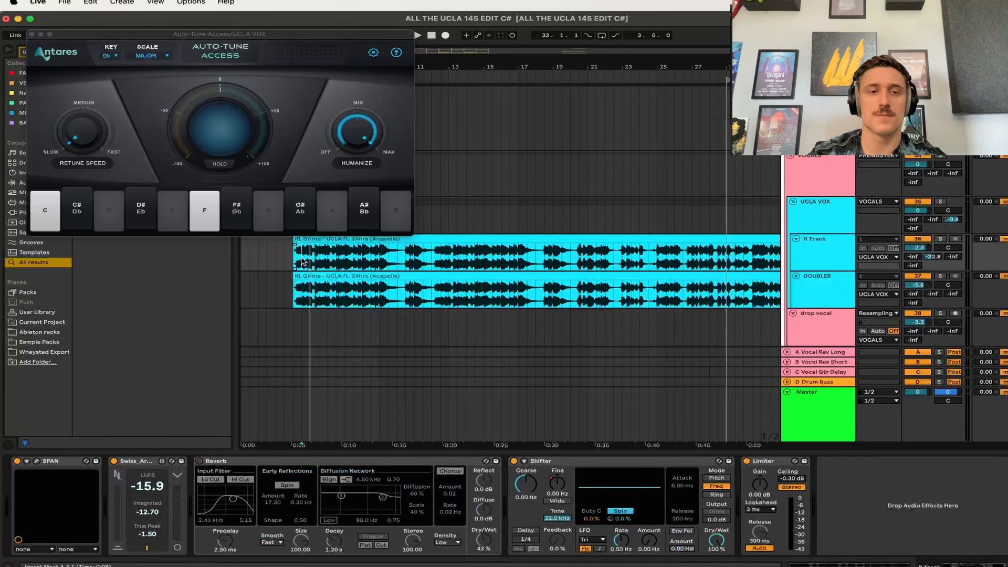
key("space")
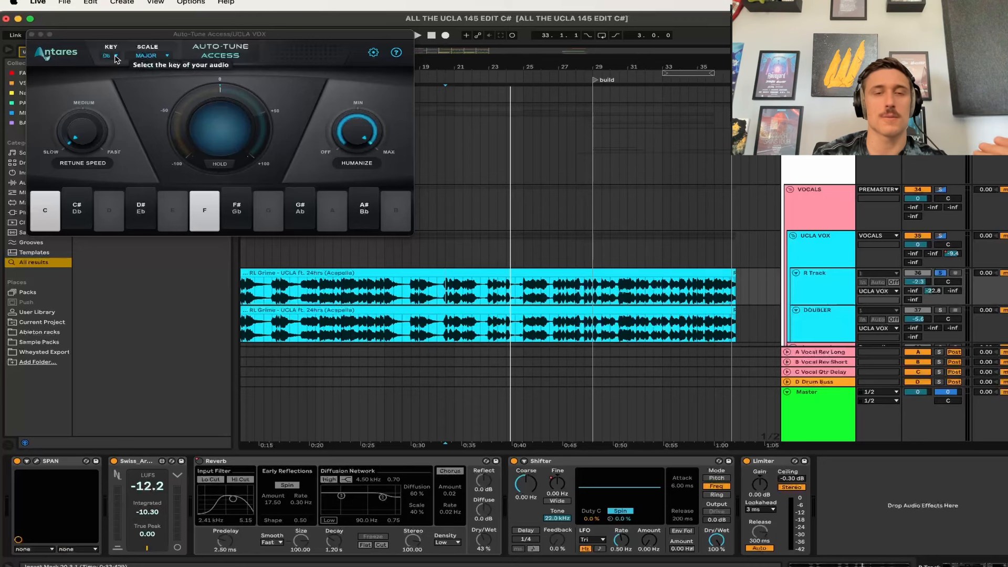
scroll(508, 295, "left", 3)
scroll(509, 295, "left", 1)
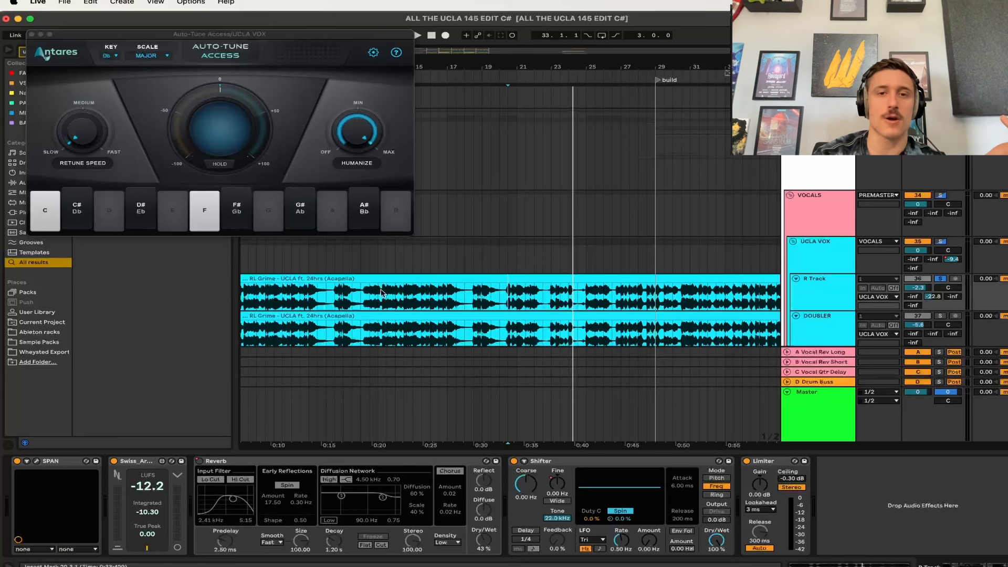
scroll(382, 294, "left", 3)
scroll(381, 294, "down", 2)
left_click(32, 34)
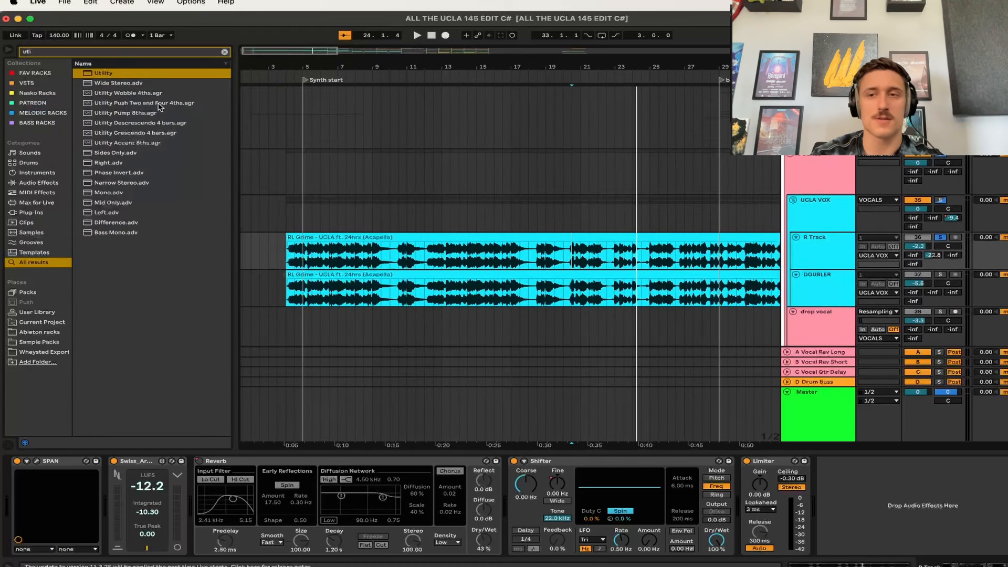
- Check the DOUBLER and UCLA VOX device chains and play the soloed acapella from the start of its clip
left_click(824, 294)
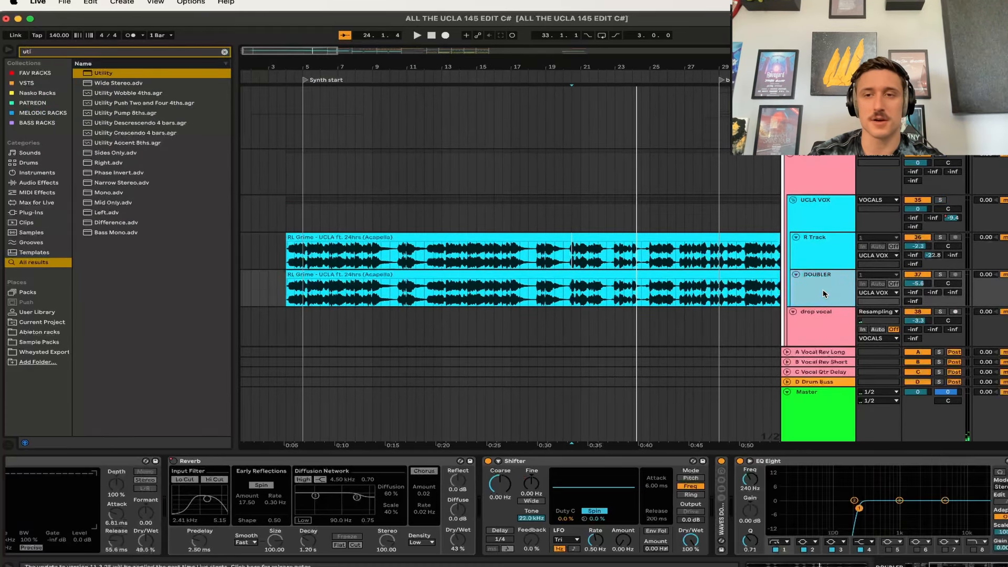
left_click(794, 209)
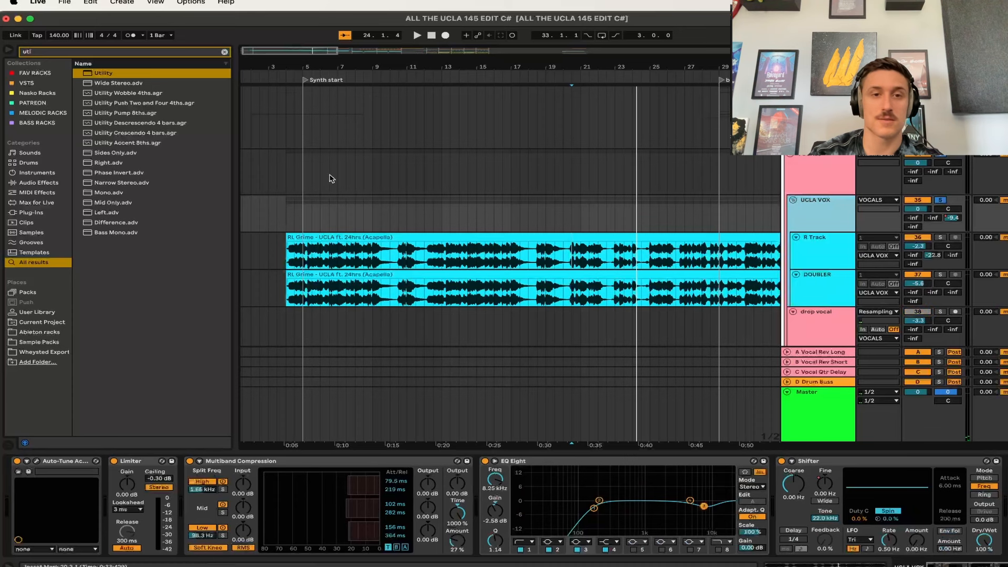
left_click(287, 251)
key("space")
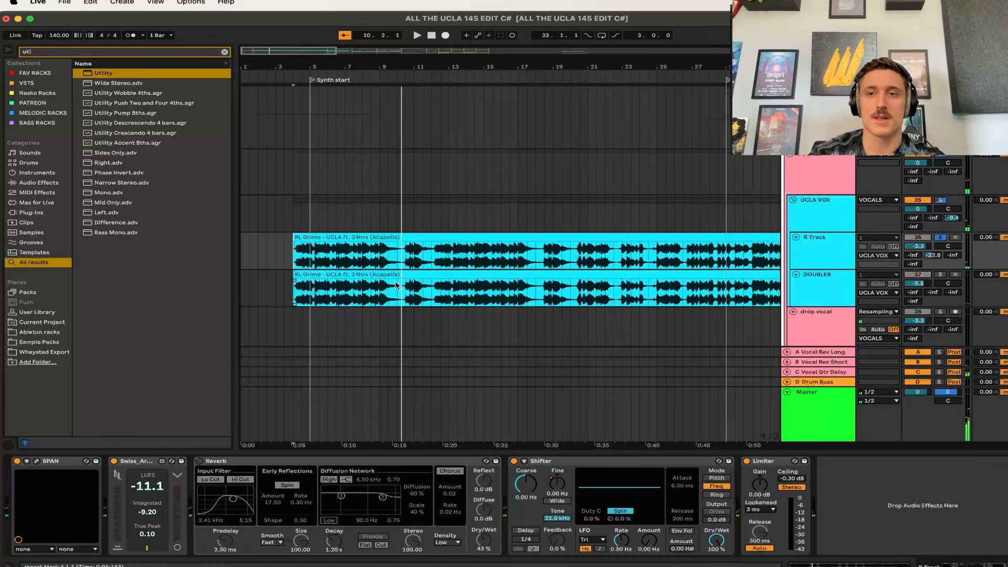
- Open the first Grand Piano MIDI clip in the note editor and enlarge the editor
scroll(396, 285, "down", 10)
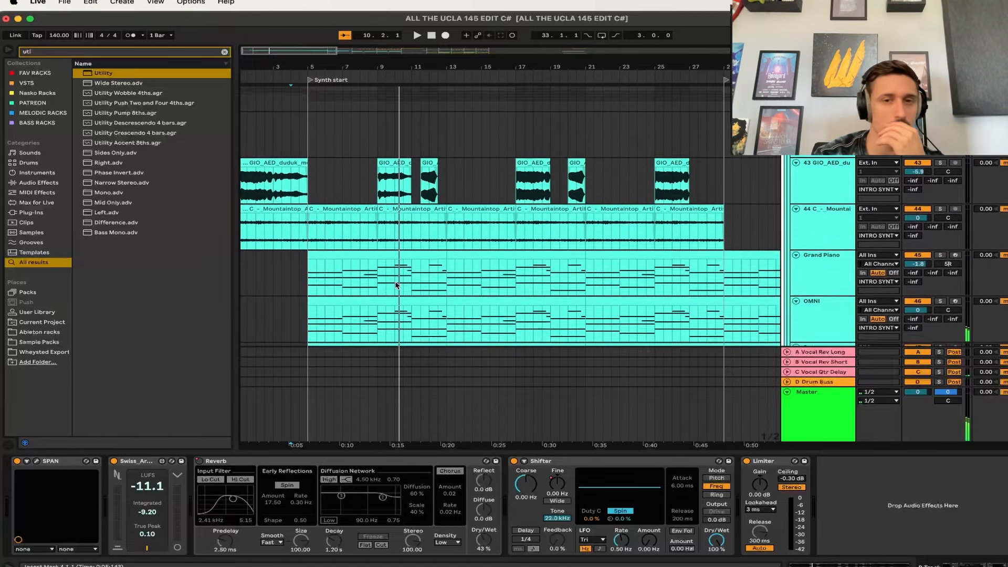
scroll(396, 285, "up", 8)
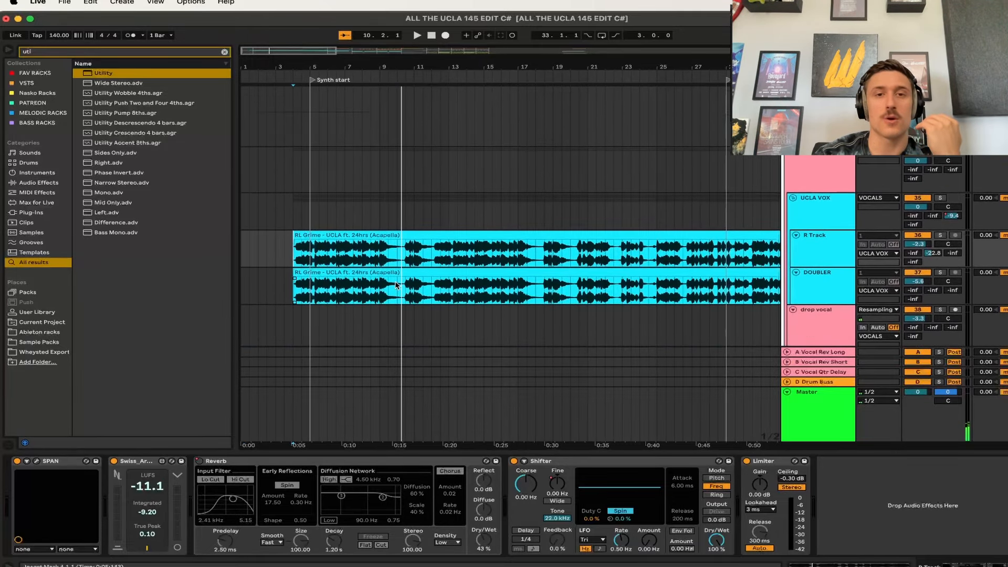
scroll(396, 284, "up", 8)
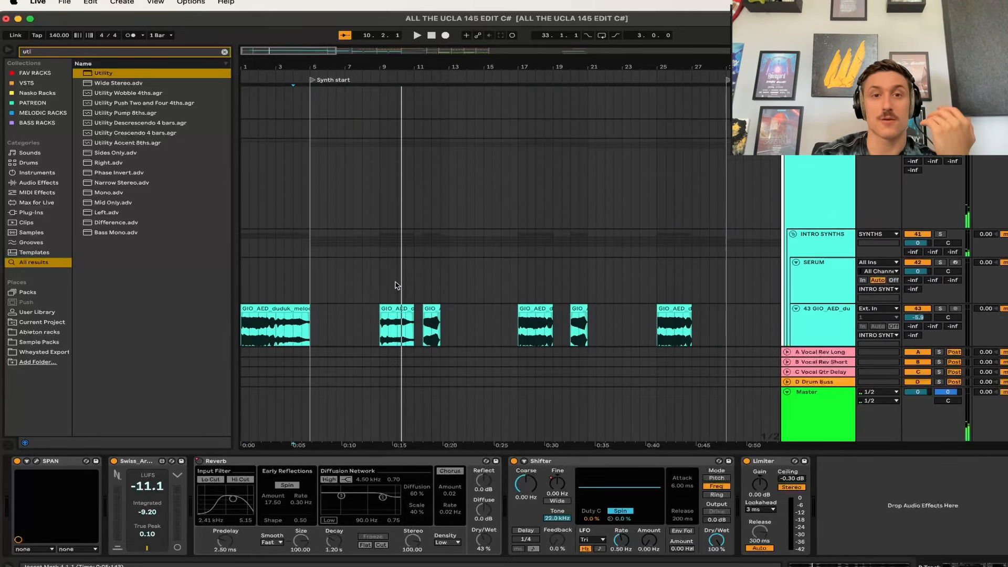
scroll(396, 284, "up", 2)
scroll(389, 261, "down", 10)
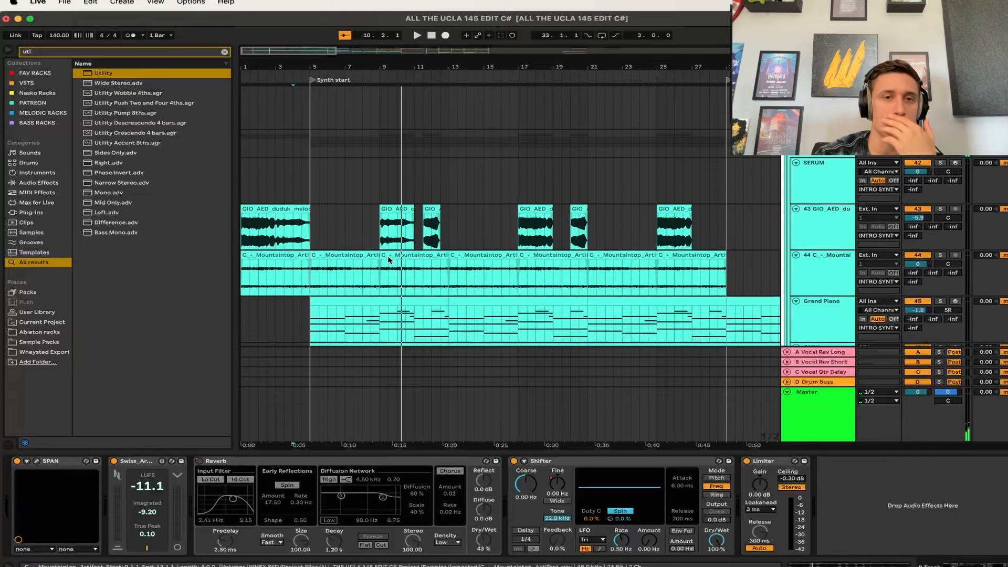
scroll(390, 261, "down", 6)
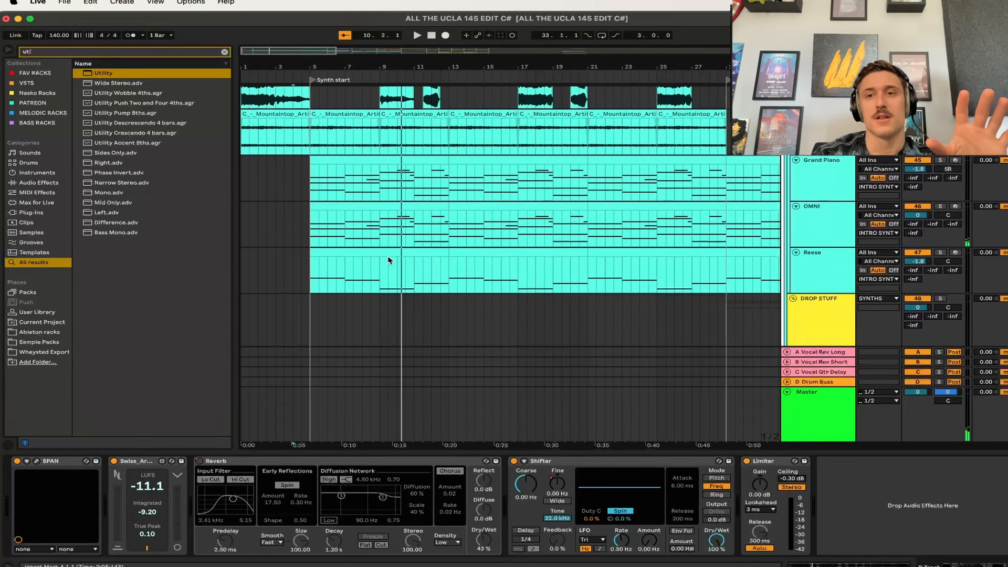
left_click(814, 182)
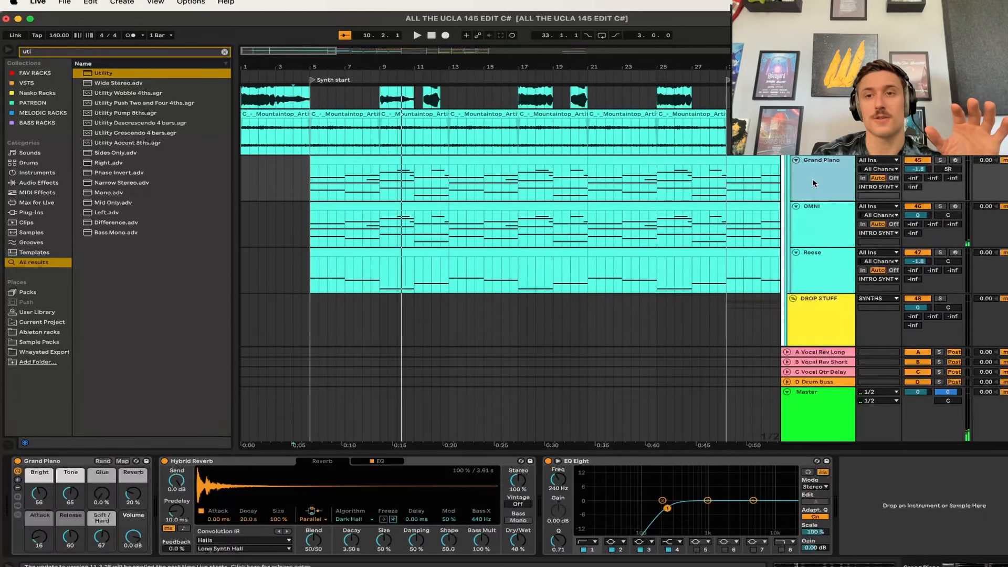
double_click(372, 159)
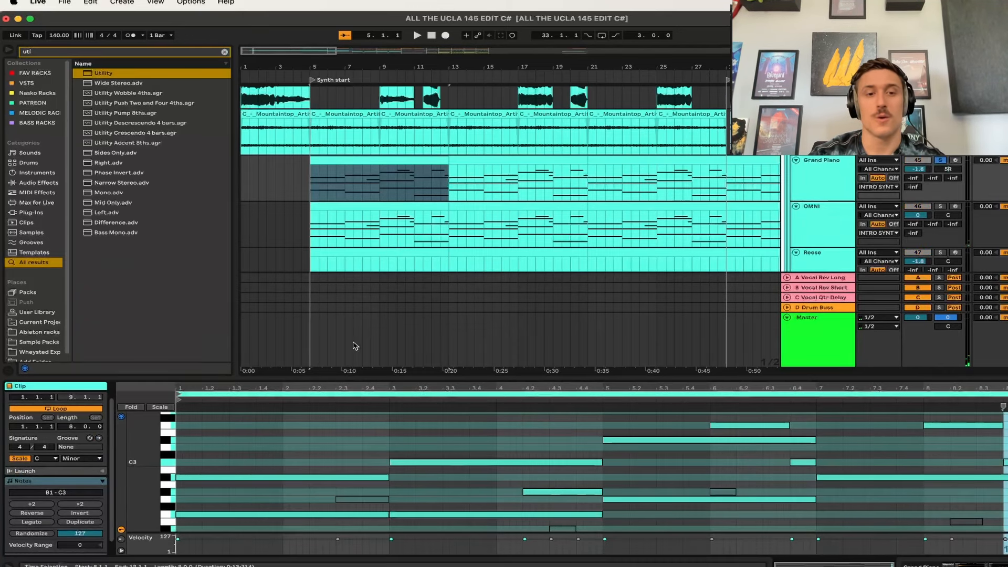
left_click_drag(348, 379, 361, 128)
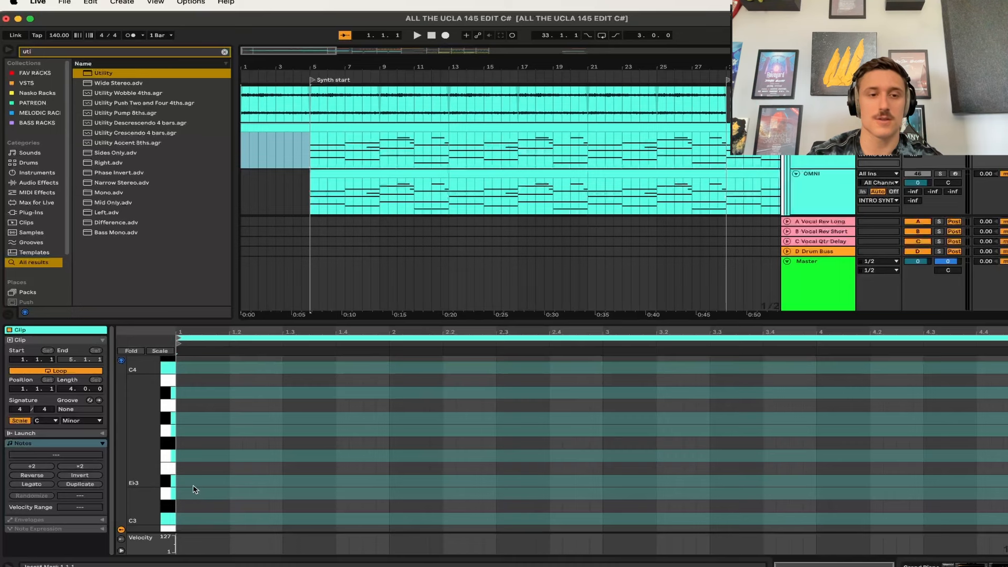
- Draw a one-bar C3 note at bar 1 of the empty Grand Piano clip and duplicate it into bar 2
double_click(188, 515)
left_click_drag(193, 522, 382, 518)
key("super+d")
- Try lower pitches for the bar 2 note and settle it on D3
key("Down")
key("Down")
key("Down")
key("Down")
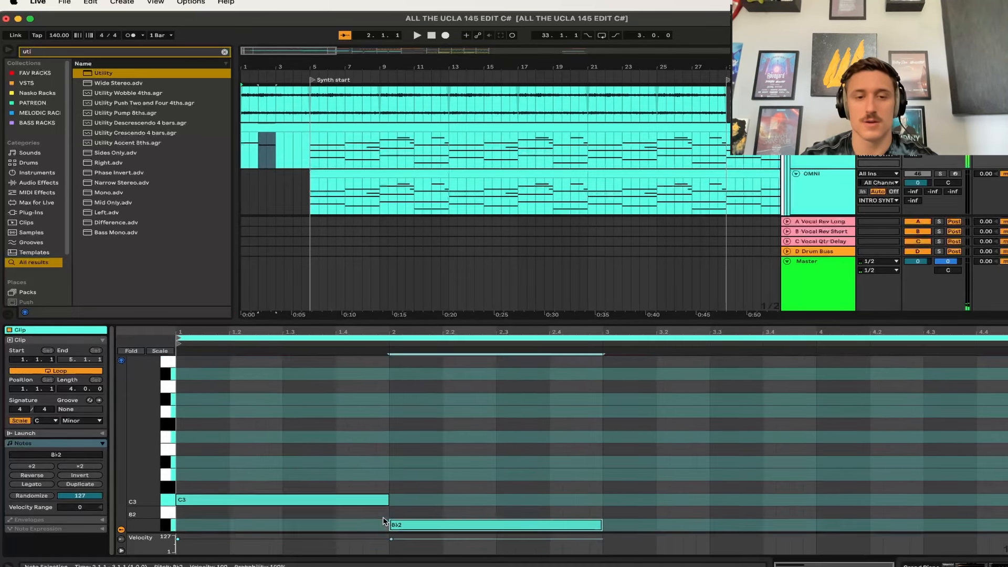
key("Up")
key("Up")
key("Up")
key("Up")
key("Up")
key("Up")
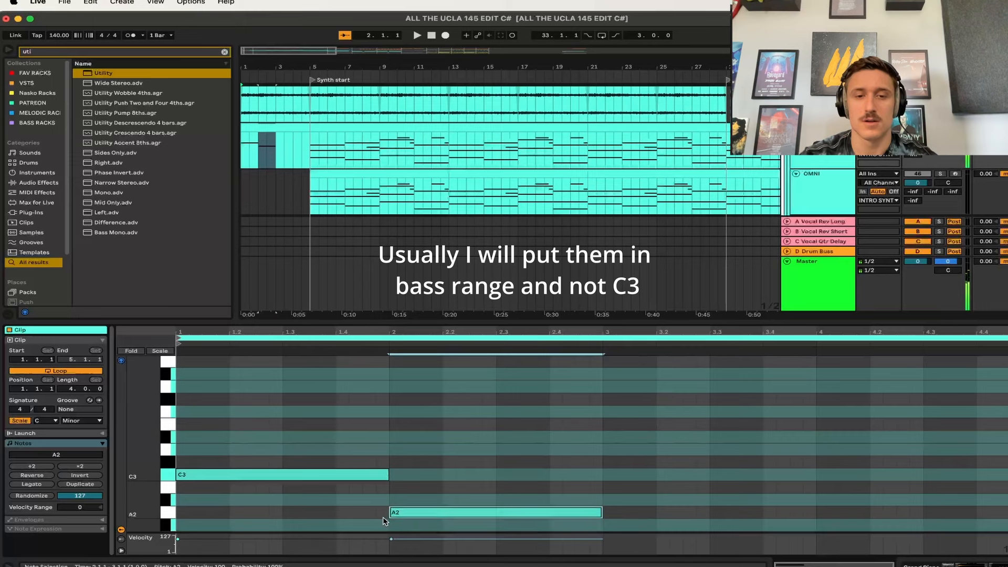
- Duplicate the bar 2 note into bar 3 and move the copy to C3
key("super+d")
key("Up")
key("Up")
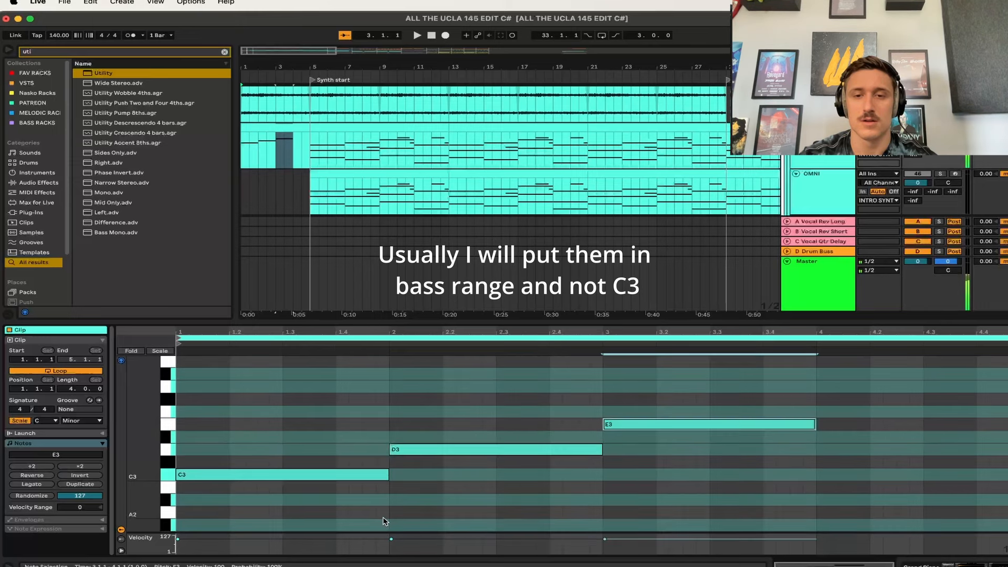
key("Down")
key("Down")
key("Down")
key("Down")
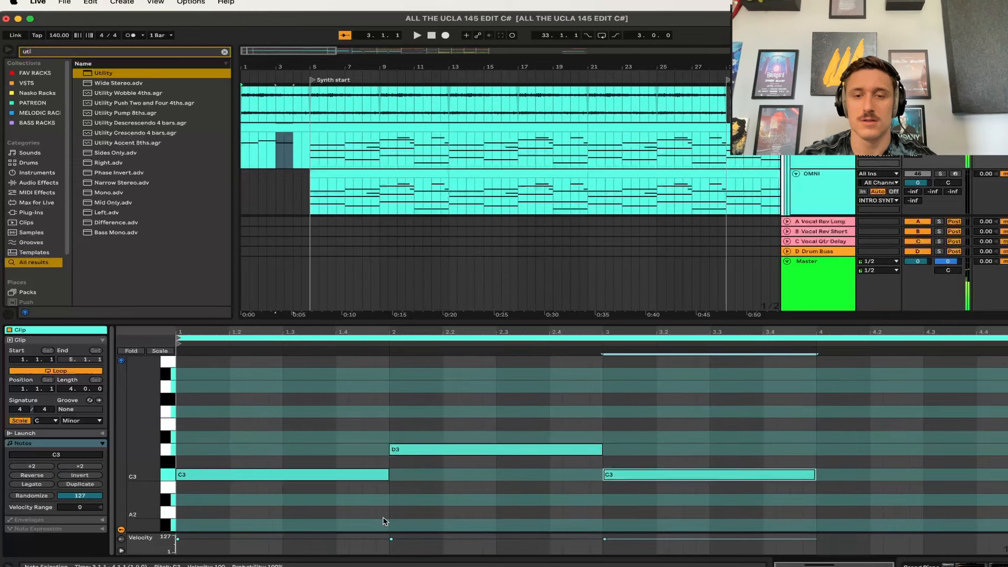
- Duplicate the bar 3 note into bar 4, raise the copy to Eb3 and deselect it
key("super+d")
key("Up")
key("Up")
key("Up")
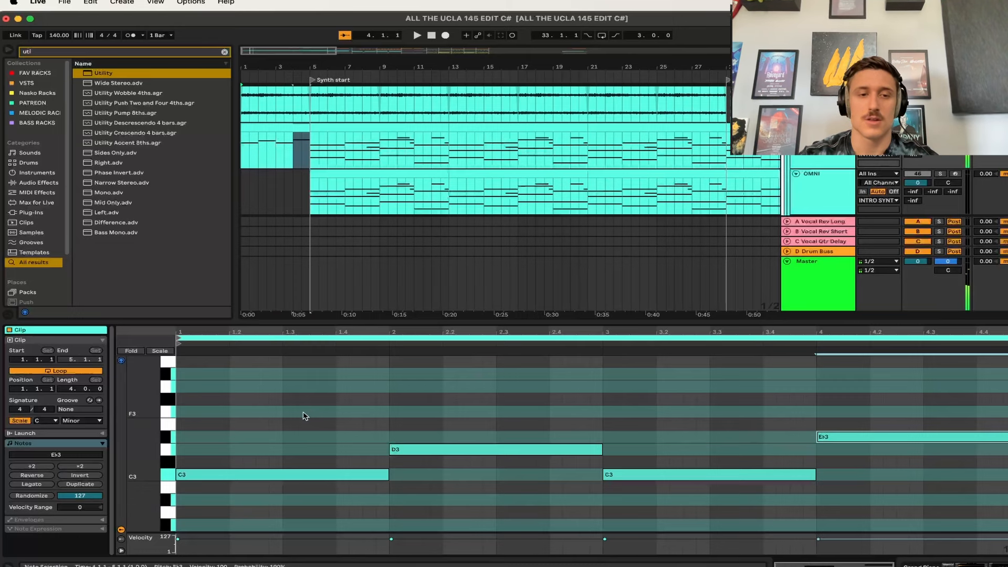
left_click(274, 427)
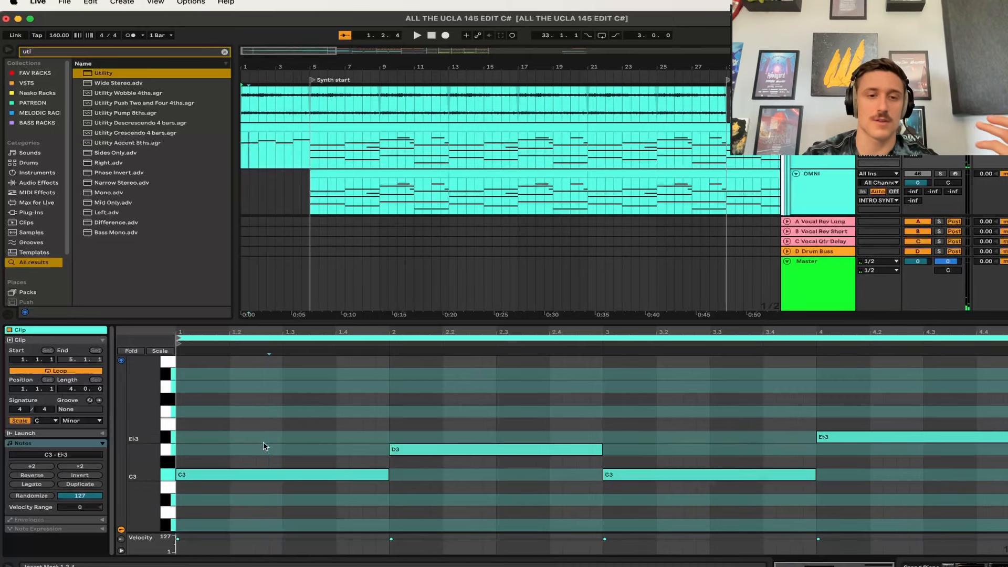
- Copy the C3 note in bar 1 and raise the copy to F3
left_click_drag(263, 442, 268, 475)
key("super+c")
key("super+v")
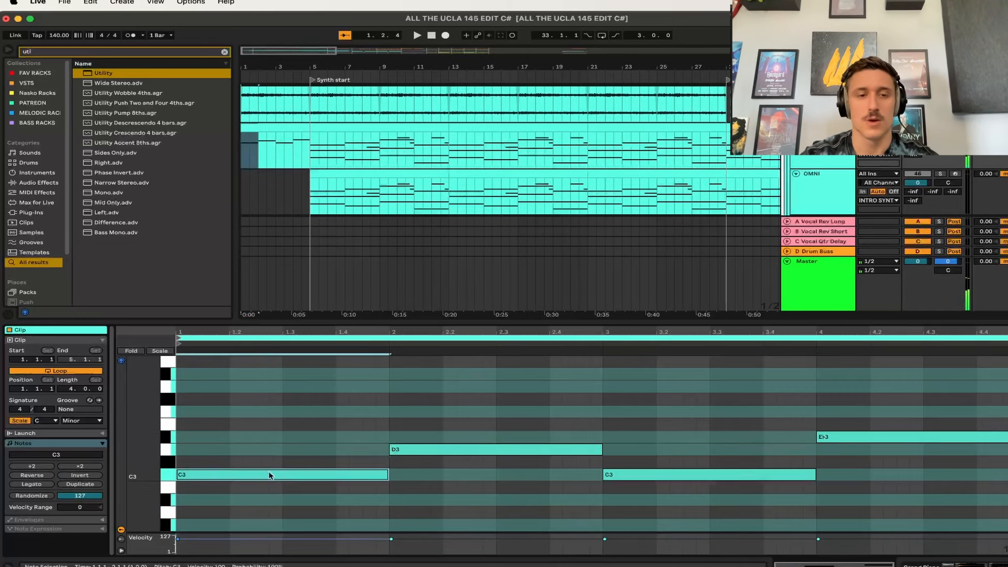
key("Up")
key("Up")
key("Up")
key("Up")
key("Up")
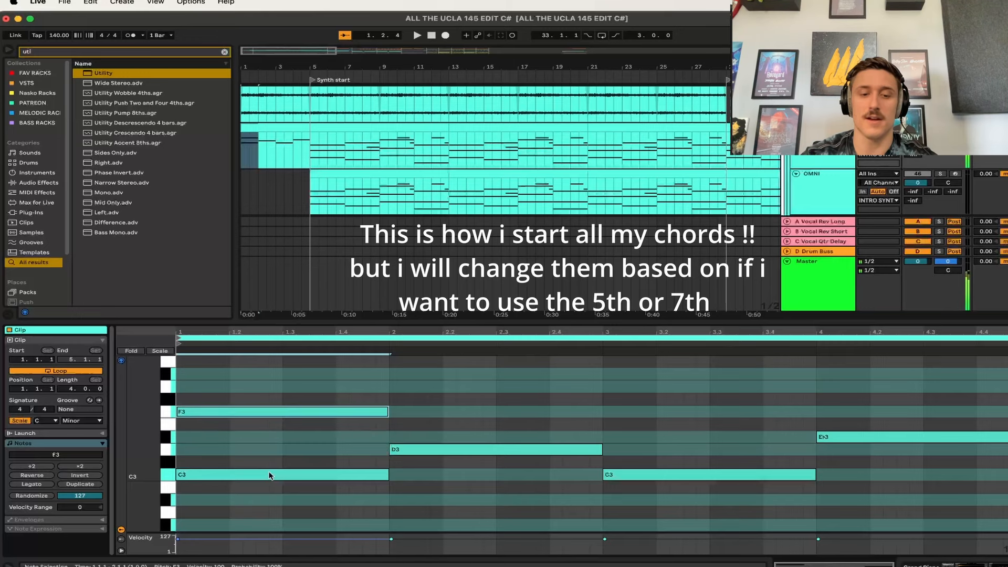
- Add another copy of the bar 1 note at G3 and raise the F3 note an octave to F4
key("super+c")
key("super+v")
key("Up")
key("Up")
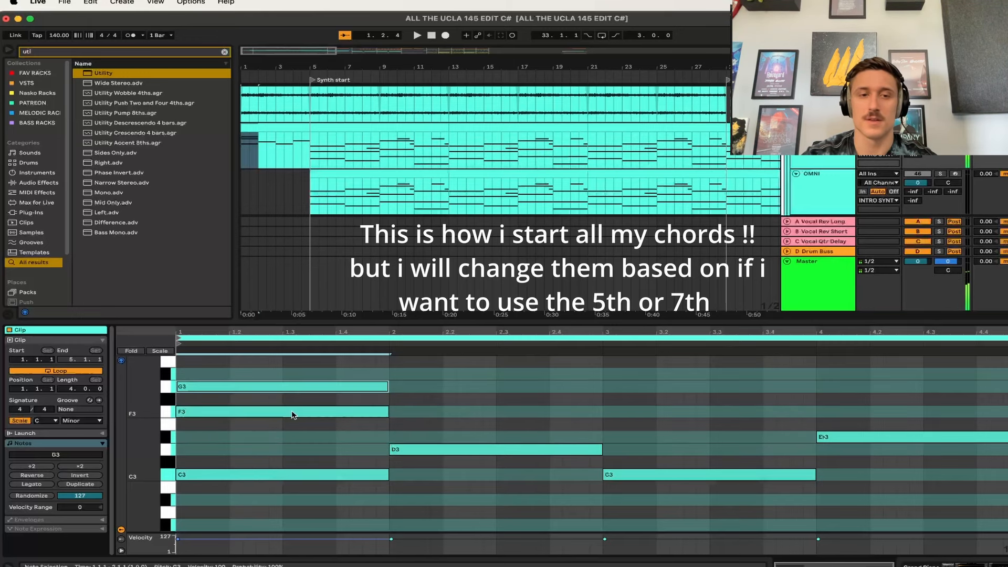
left_click(292, 415)
key("shift+Up")
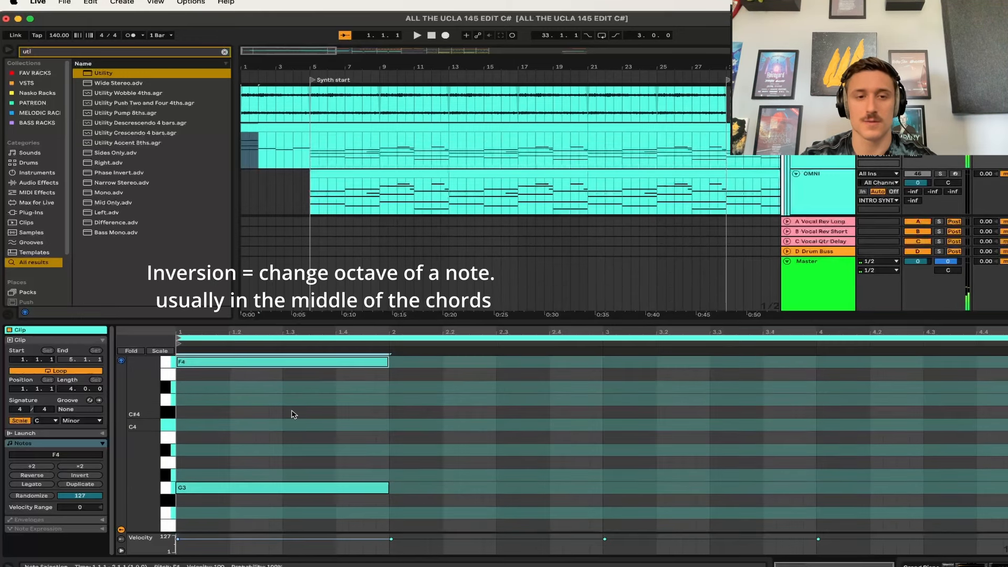
- Copy the D3 note in bar 2 and raise the copy to G3
scroll(417, 401, "down", 5)
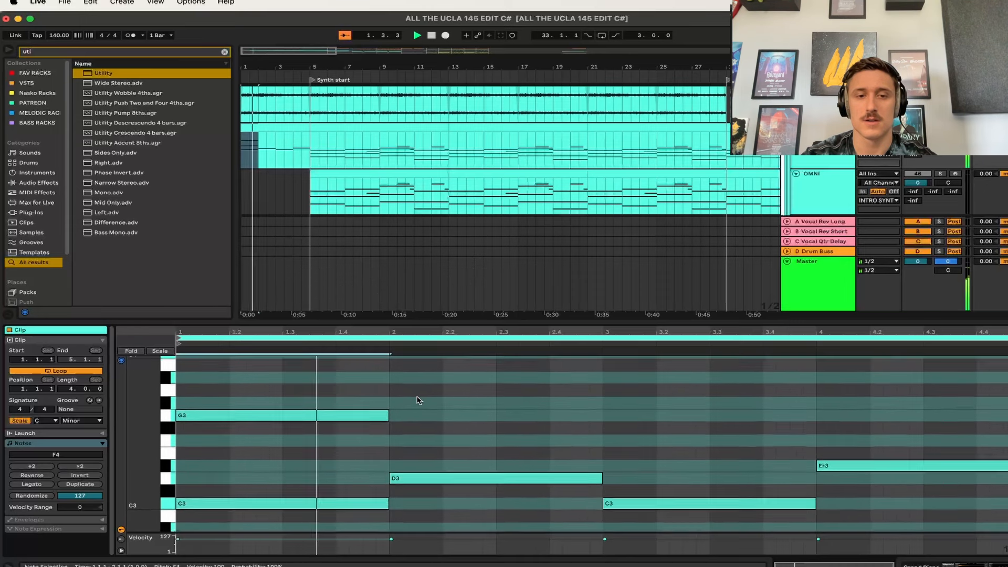
left_click_drag(428, 405, 436, 443)
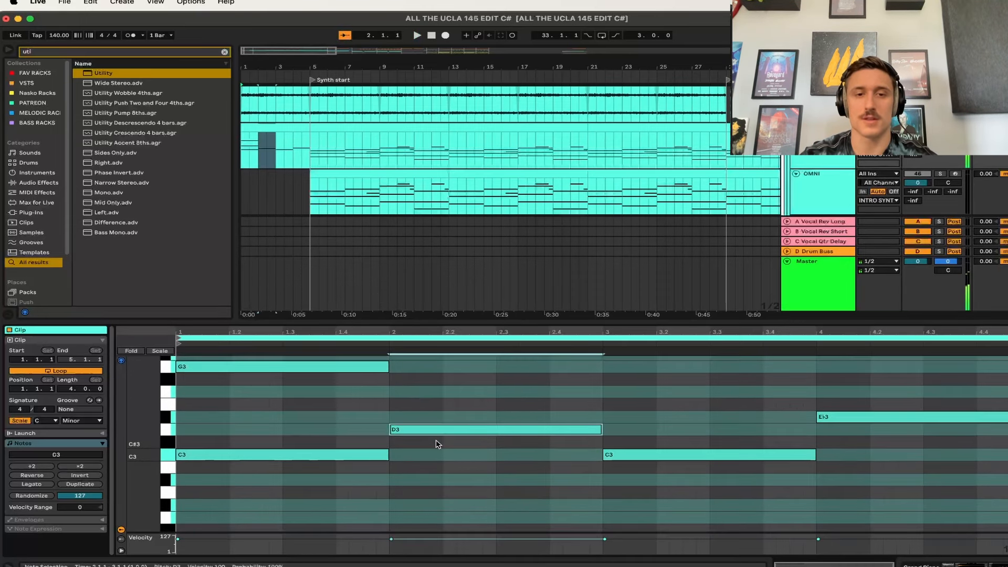
key("super+c")
key("super+v")
key("Up")
key("Up")
key("Up")
key("Up")
key("Up")
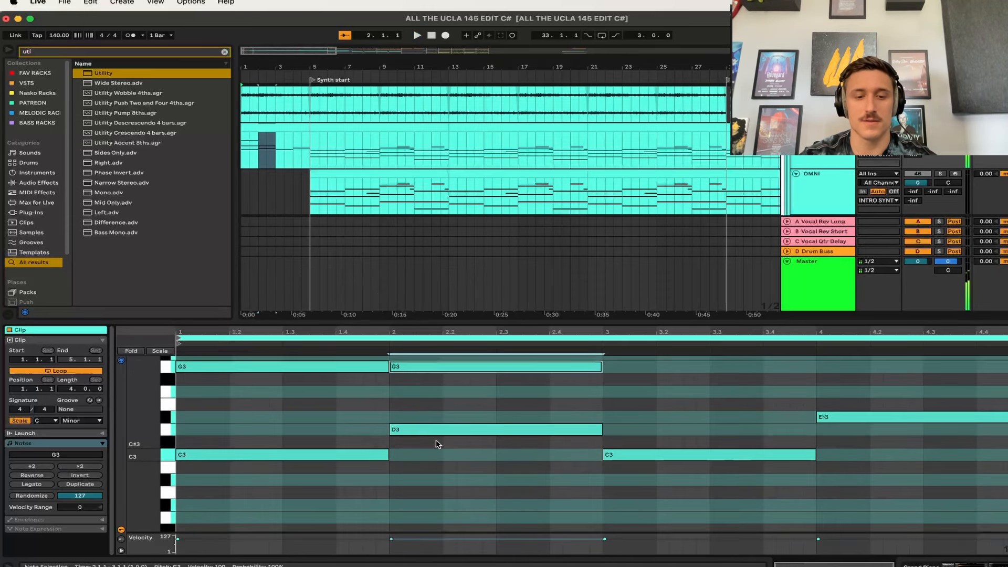
- Add a further note at A3 in bar 2 and raise that bar's G3 note an octave to G4
key("Up")
key("Up")
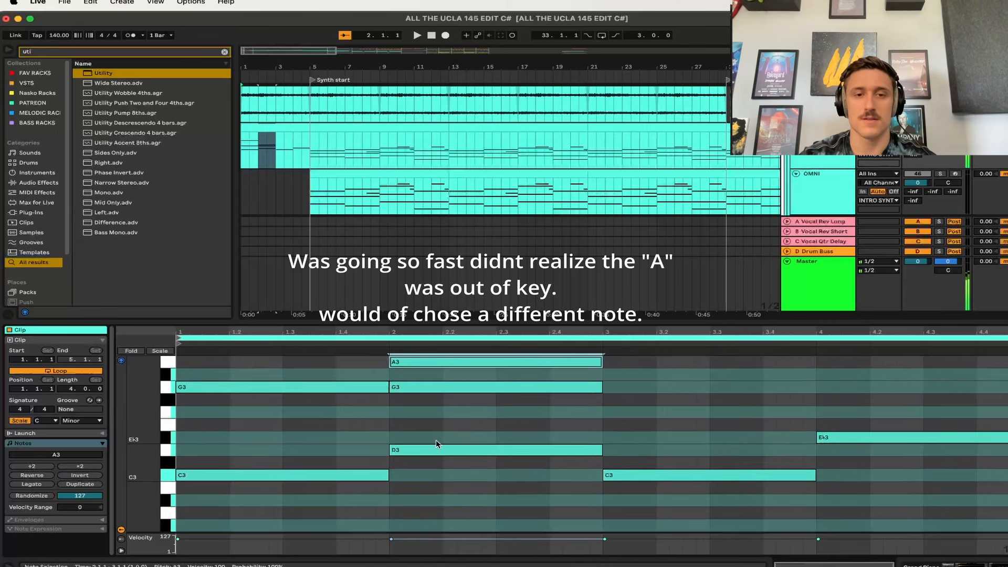
left_click(454, 386)
key("BackSpace")
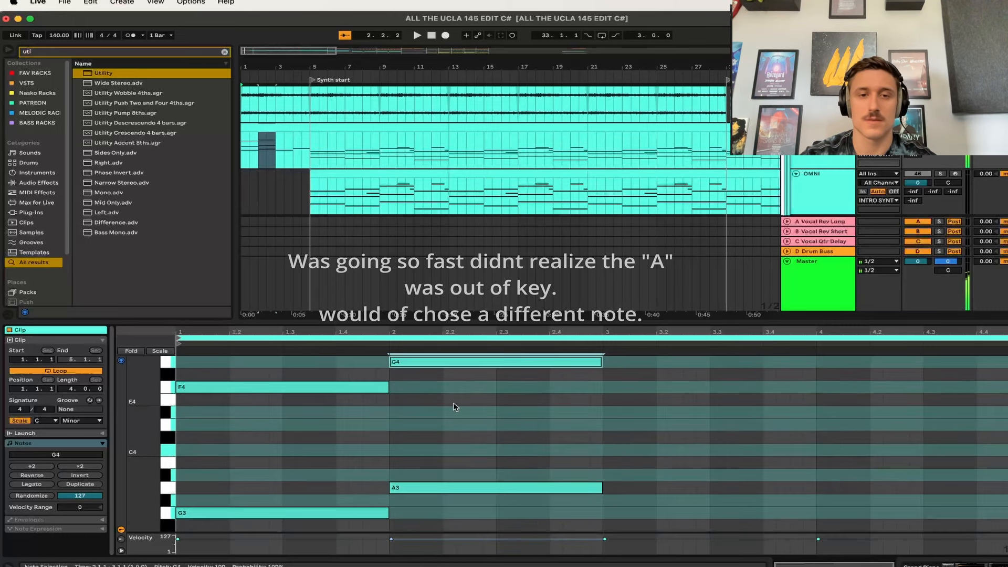
- Copy the C3 note in bar 3 and raise the copy to F3
scroll(460, 415, "down", 1)
left_click(666, 474)
key("super+c")
key("super+v")
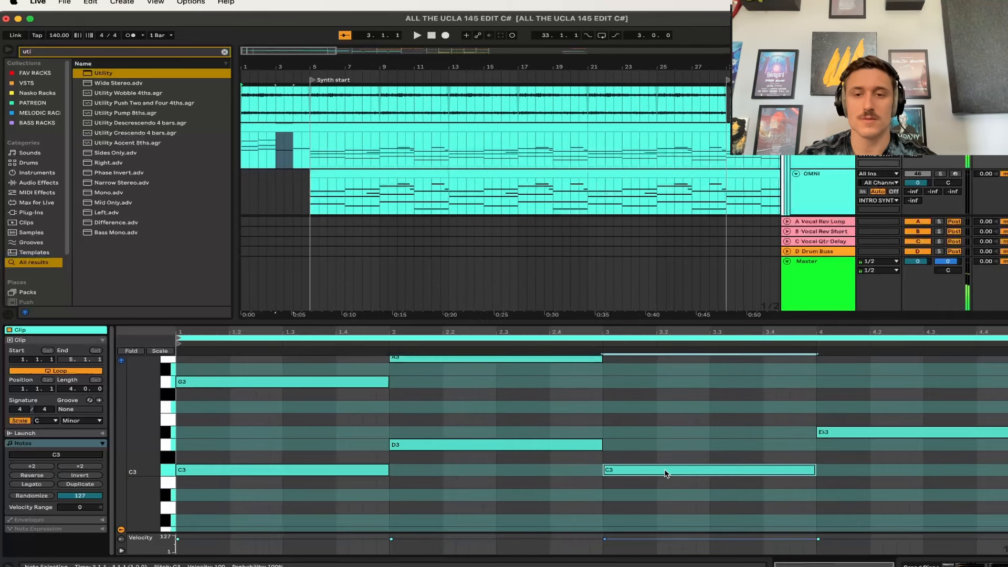
key("Up")
key("Up")
key("Up")
key("Up")
key("Up")
- Add another note at G3 in bar 3 and raise that bar's F3 note an octave to F4
key("super+v")
key("Up")
key("Up")
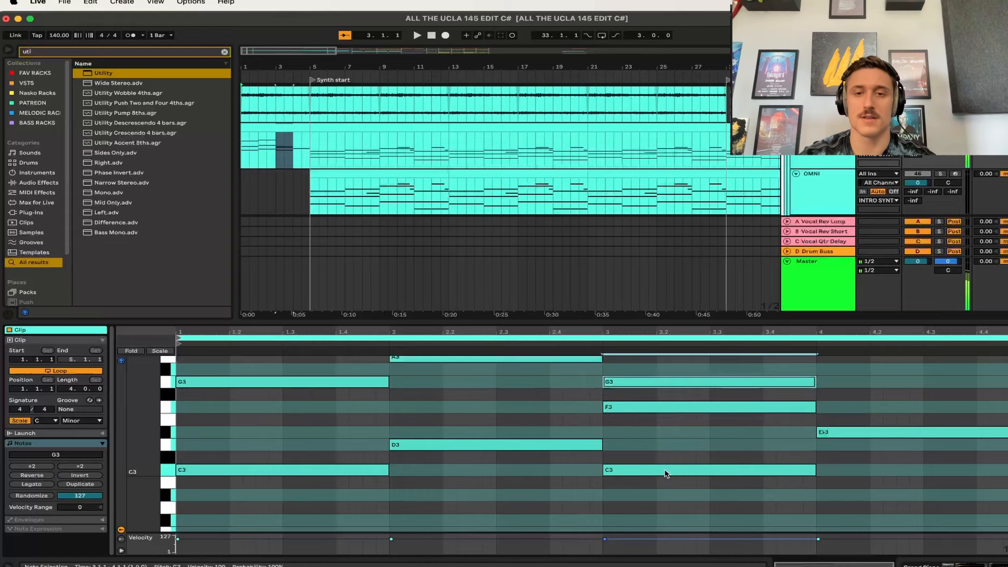
left_click(777, 406)
key("shift+Up")
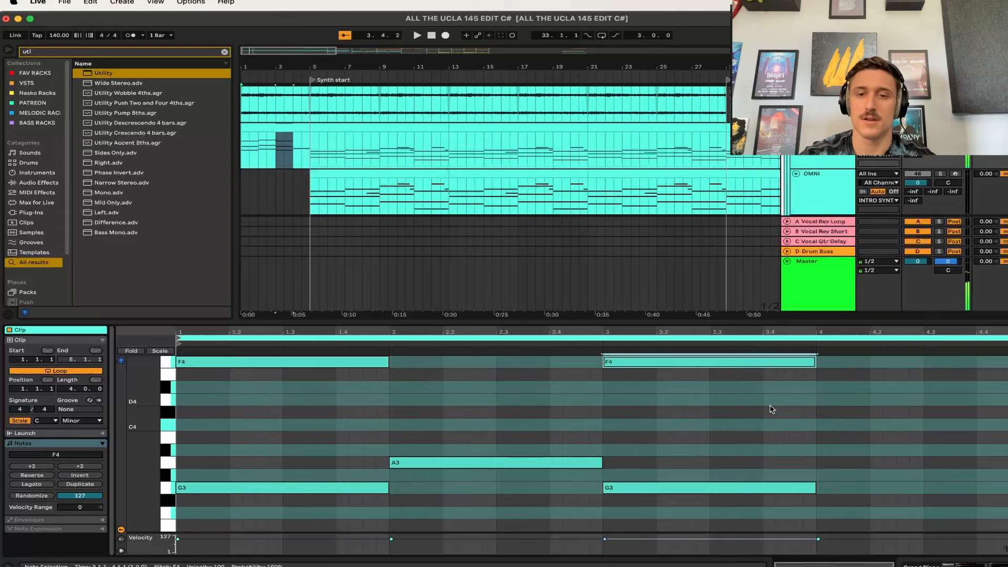
- Copy the Eb3 note in bar 4 and raise the copy to Ab3
scroll(856, 428, "down", 3)
left_click(870, 426)
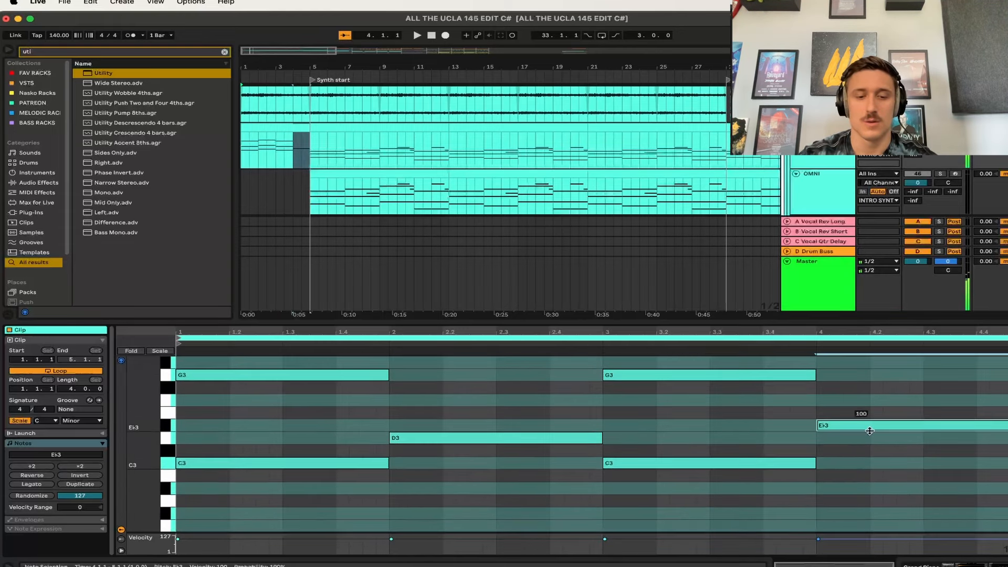
key("super+c")
key("super+v")
key("Up")
key("Up")
key("Up")
key("Up")
key("Up")
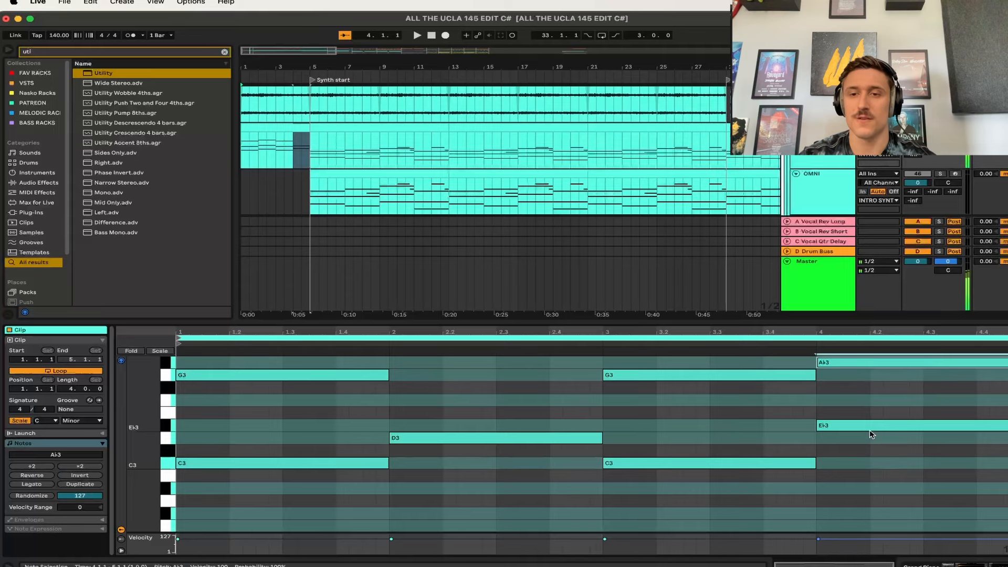
- Add a further note at Bb3 in bar 4 and raise that bar's Ab3 note an octave to Ab4
key("Up")
key("Up")
left_click(883, 387)
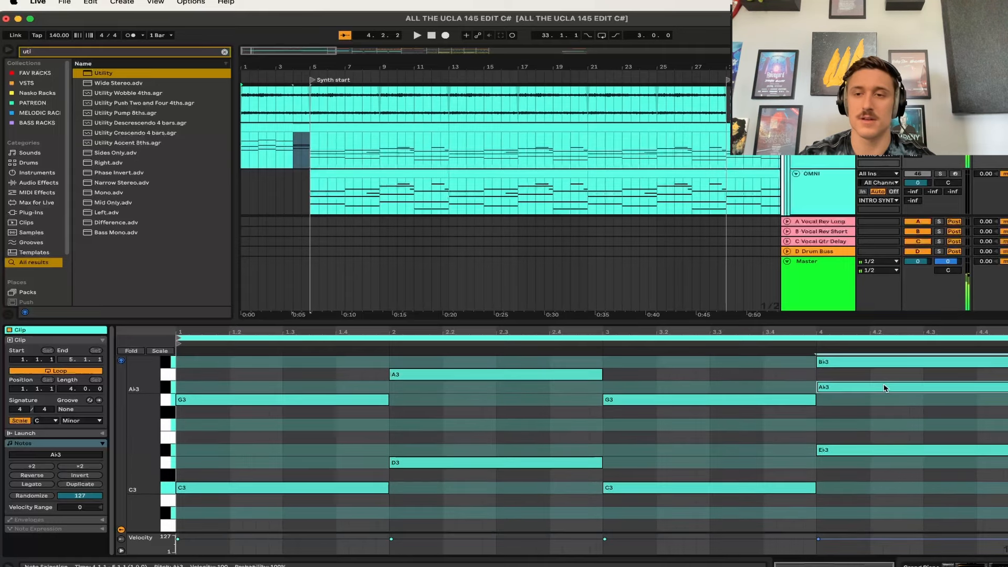
key("shift+Up")
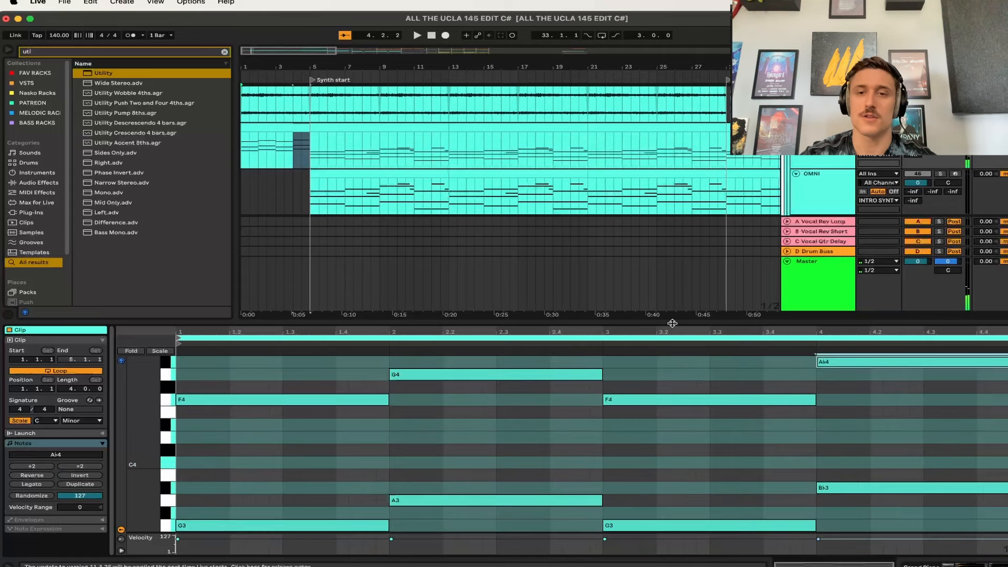
- Enlarge the note editor to show the full chords and play back the four-bar progression
left_click_drag(672, 323, 672, 204)
scroll(621, 325, "up", 2)
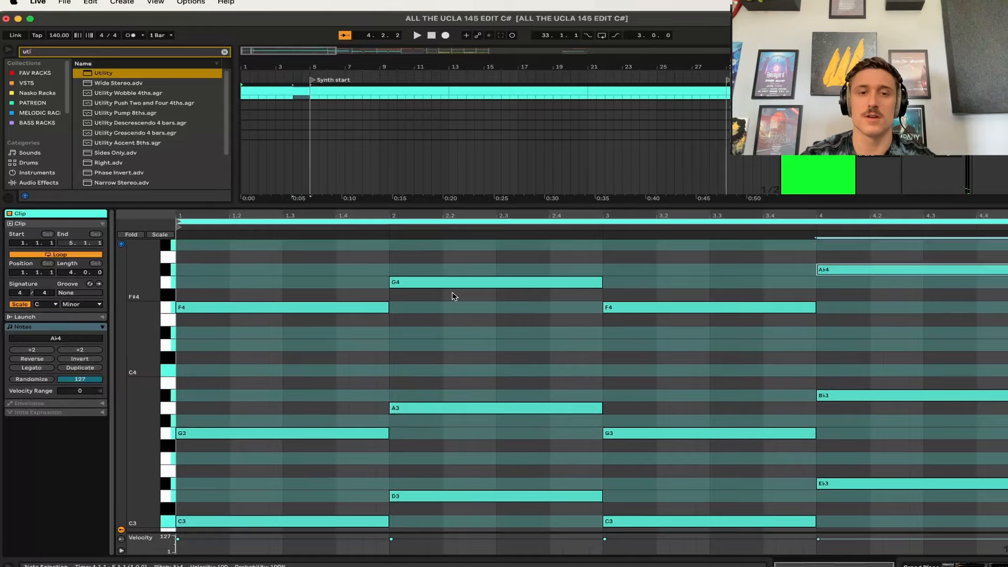
scroll(466, 335, "down", 4)
scroll(466, 335, "up", 4)
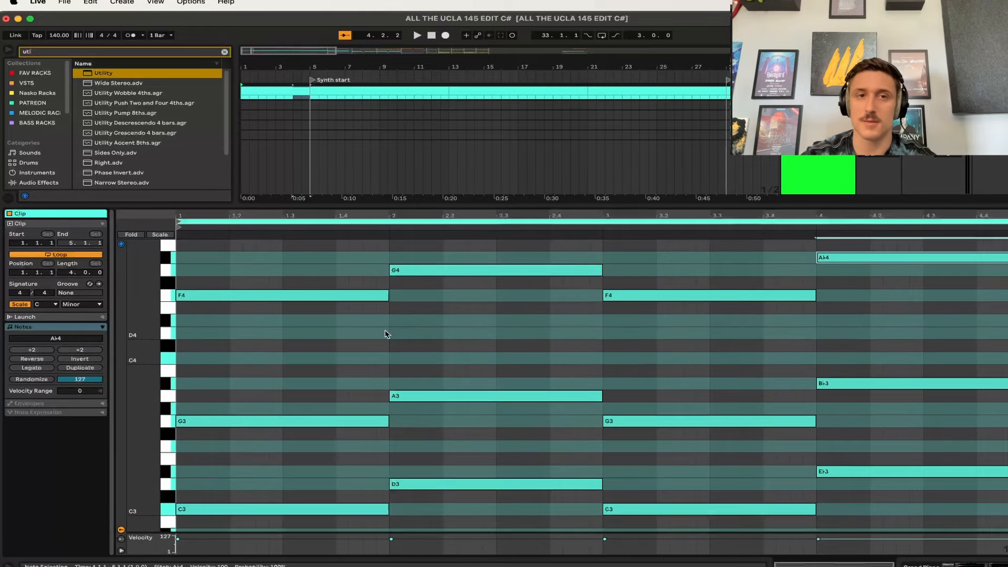
key("space")
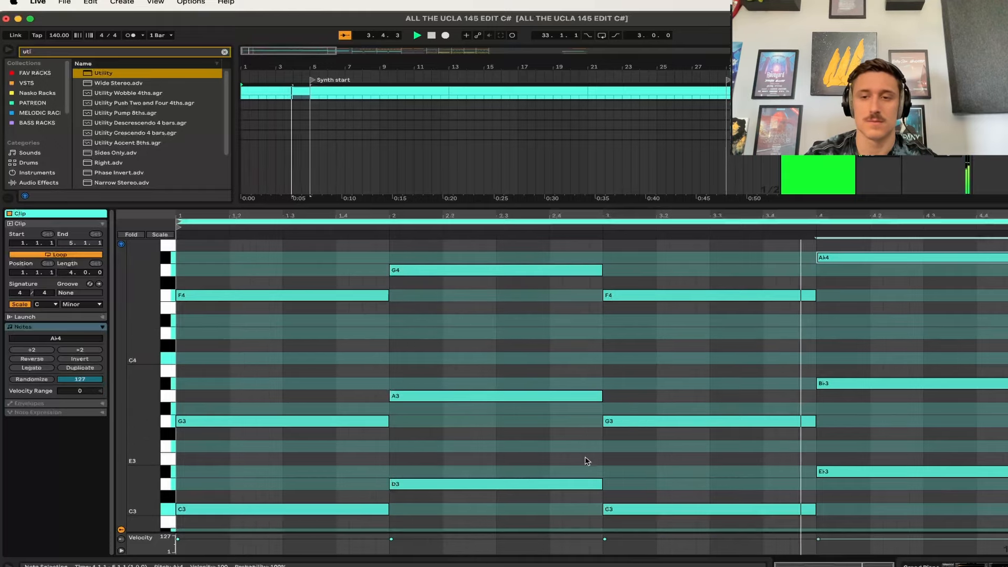
scroll(455, 416, "down", 5)
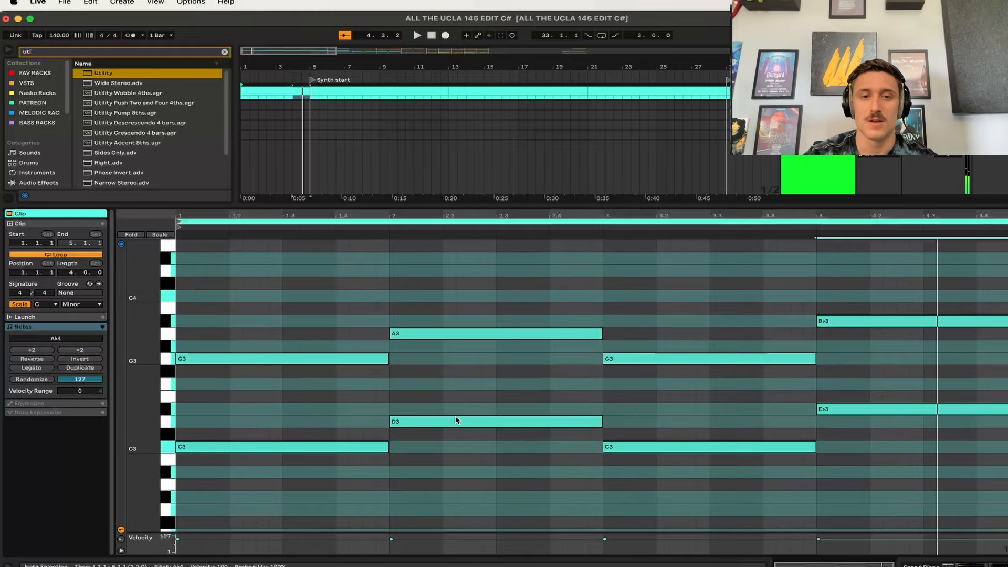
key("space")
- Lower two notes of the bar 1 chord by an octave: G3 to G2 and F4 to F3
left_click(456, 422)
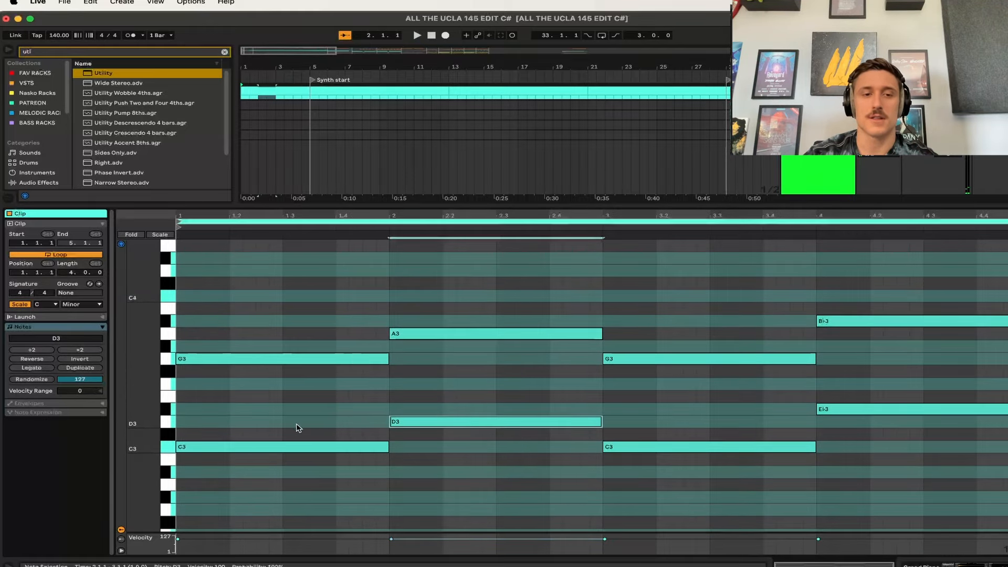
left_click(292, 447)
left_click(307, 361)
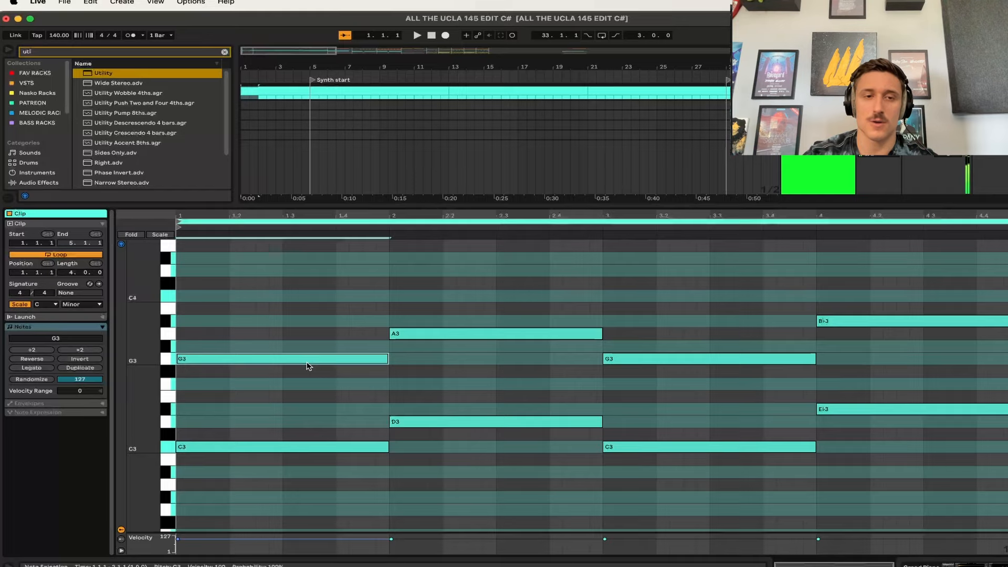
key("shift+Down")
scroll(318, 309, "up", 5)
left_click(310, 326)
key("shift+Down")
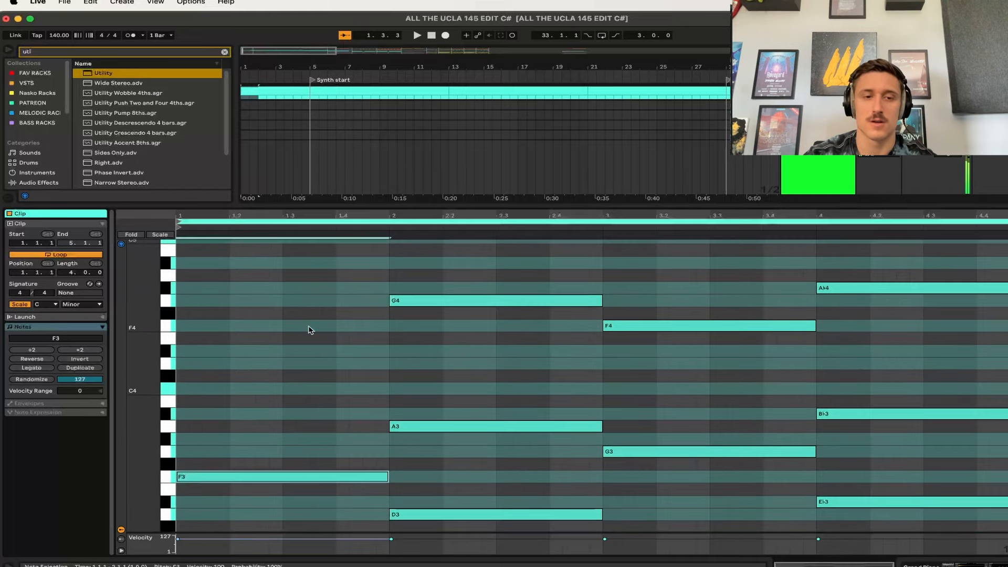
- Duplicate the bar 1 C3 note an octave down at C2 and play back the new voicing
scroll(294, 363, "down", 5)
left_click(289, 344)
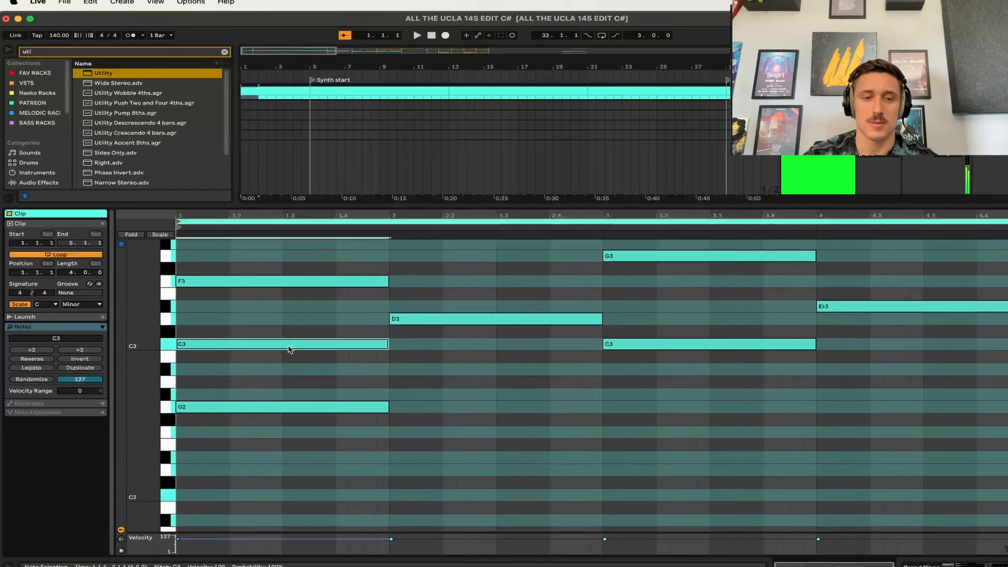
key("super+c")
key("super+v")
key("shift+Down")
key("space")
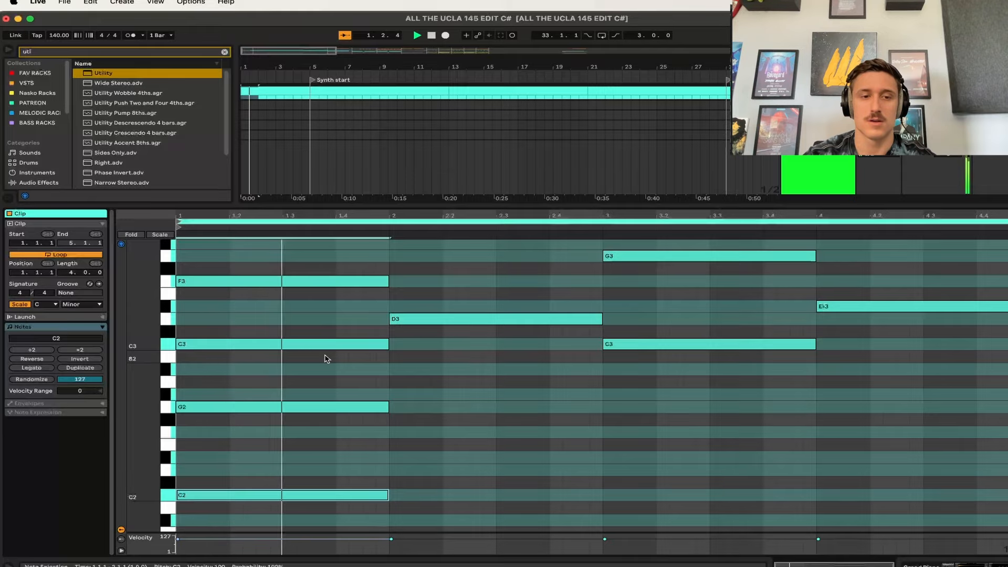
scroll(428, 314, "up", 1)
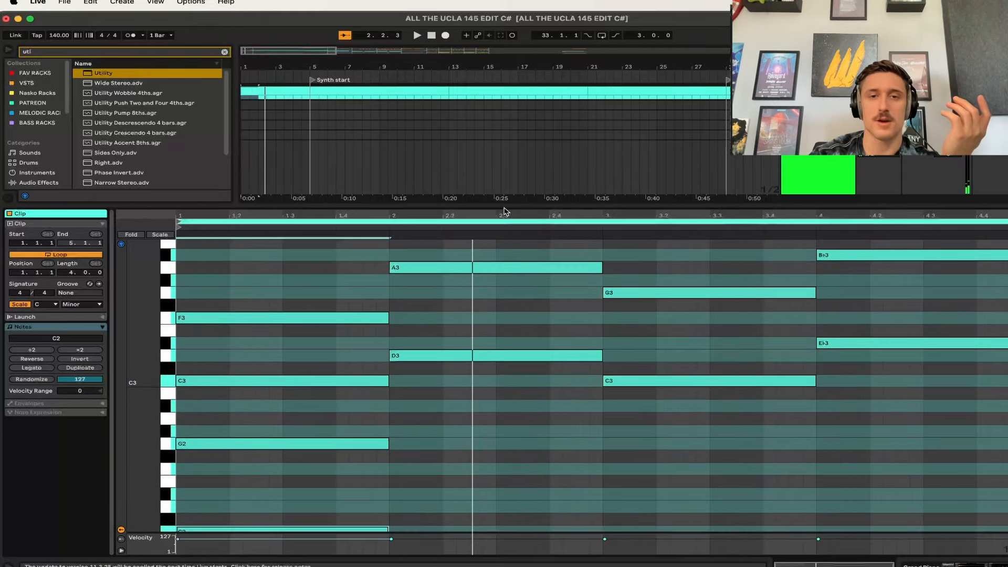
- Shrink the note editor and delete the four-bar piano chord clip before the Synth start marker
left_click_drag(516, 205, 514, 349)
scroll(294, 157, "up", 3)
left_click(286, 148)
key("super+c")
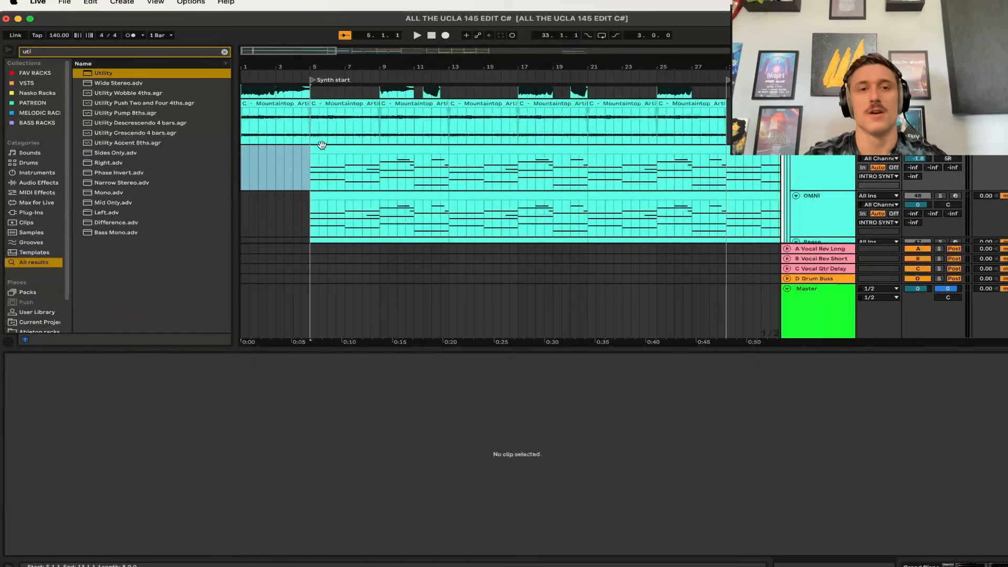
- Open the eight-bar chord clip at the Synth start marker in an enlarged editor and examine its short melody notes
left_click(345, 149)
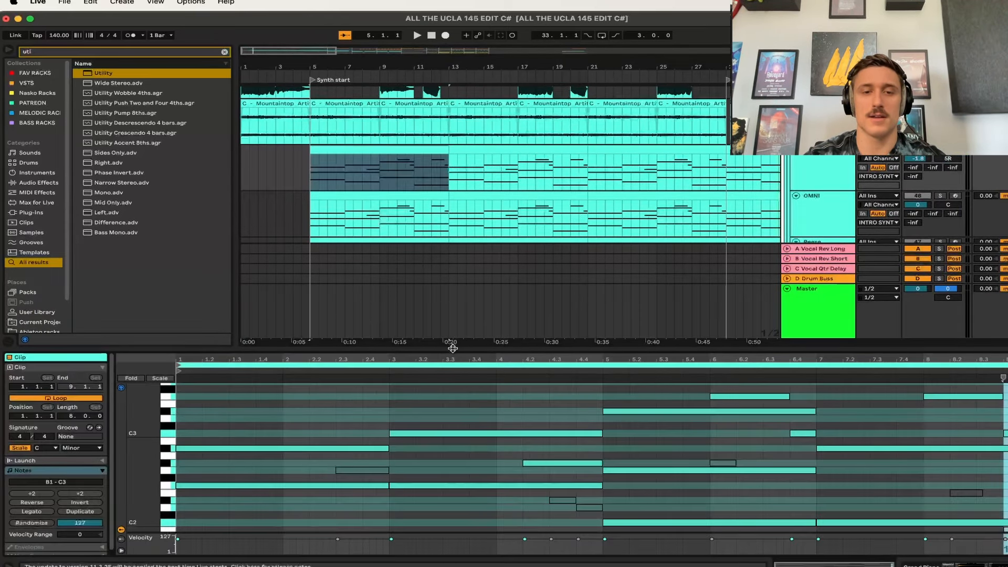
left_click_drag(453, 348, 466, 189)
left_click(531, 299)
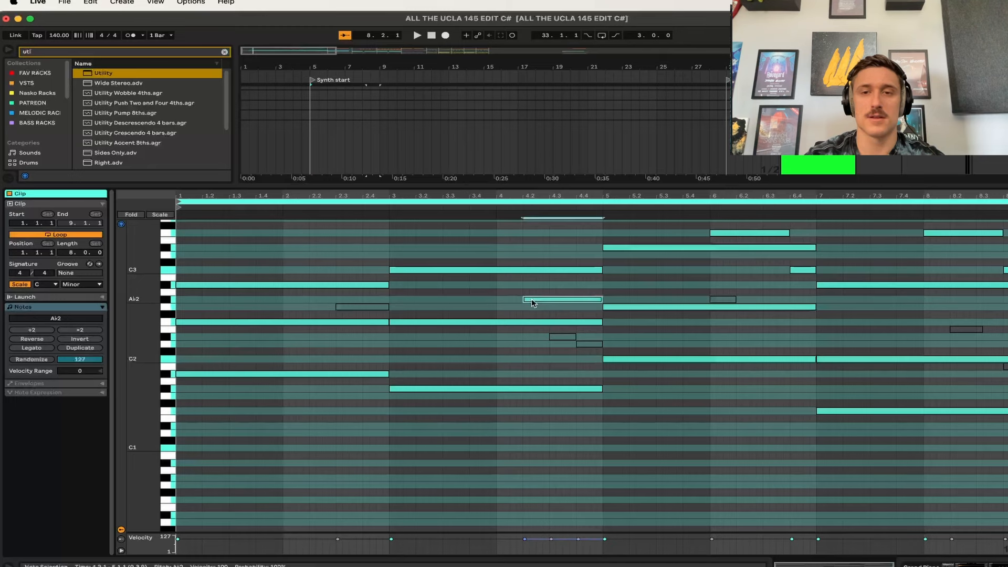
left_click(723, 233)
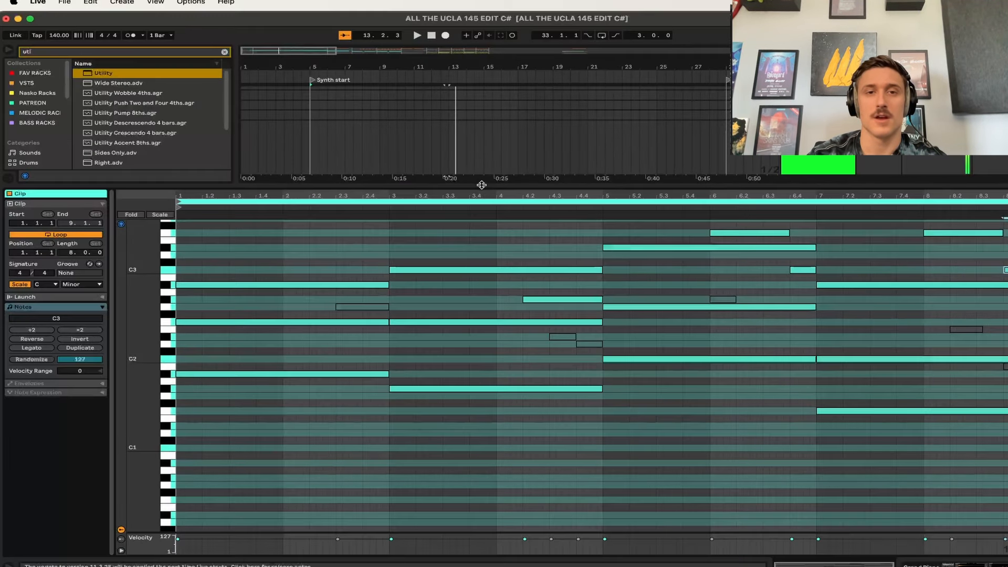
- Shrink the note editor, review the arrangement from the synth tracks up to the UCLA acapella, and play it back
left_click_drag(379, 175, 392, 351)
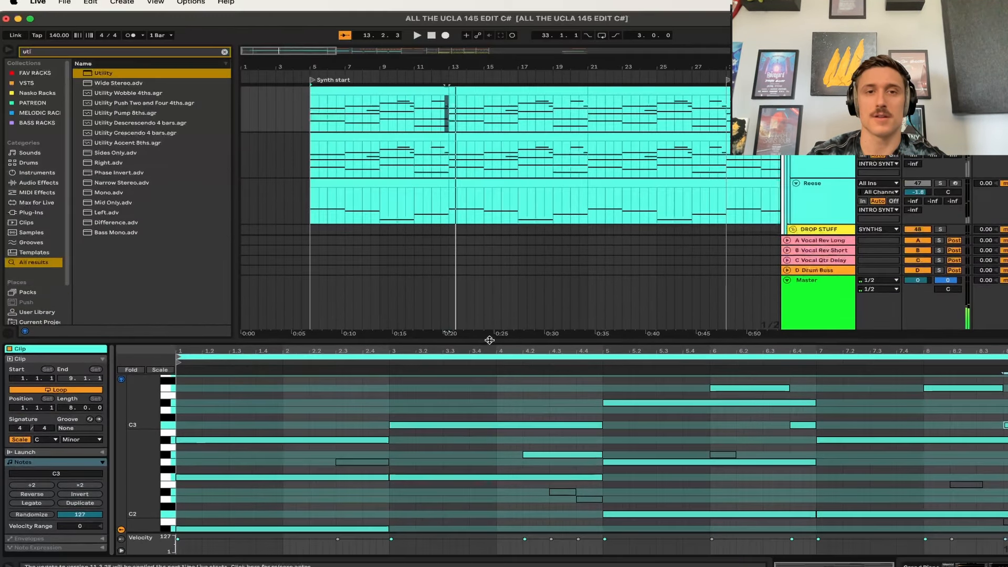
scroll(442, 184, "up", 3)
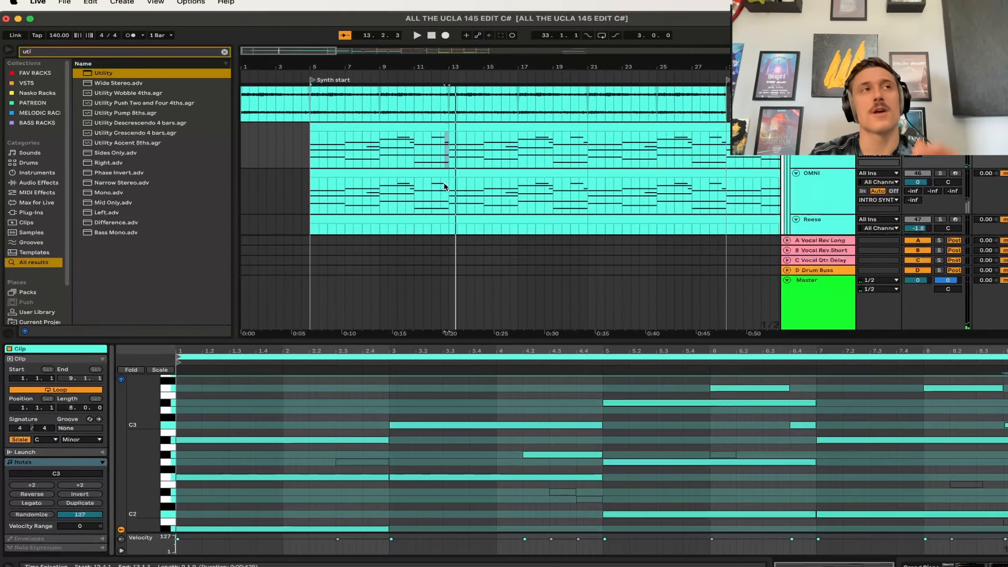
scroll(444, 186, "up", 8)
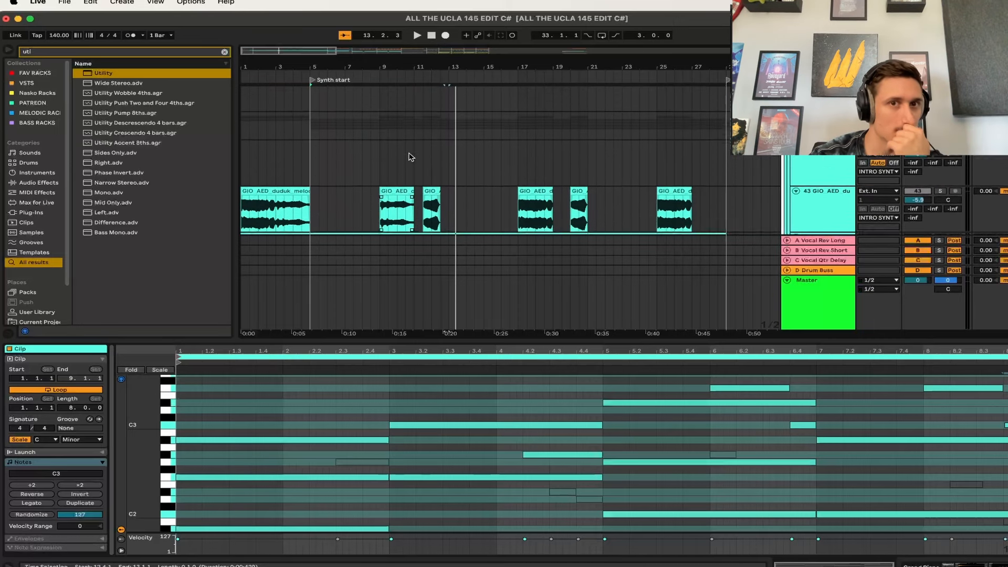
scroll(409, 156, "up", 2)
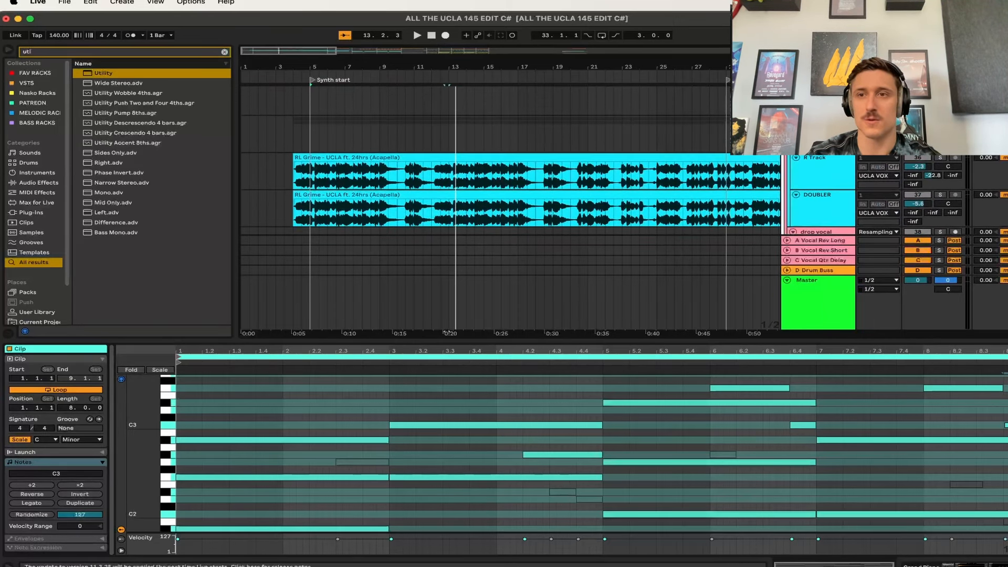
key("space")
scroll(621, 160, "down", 5)
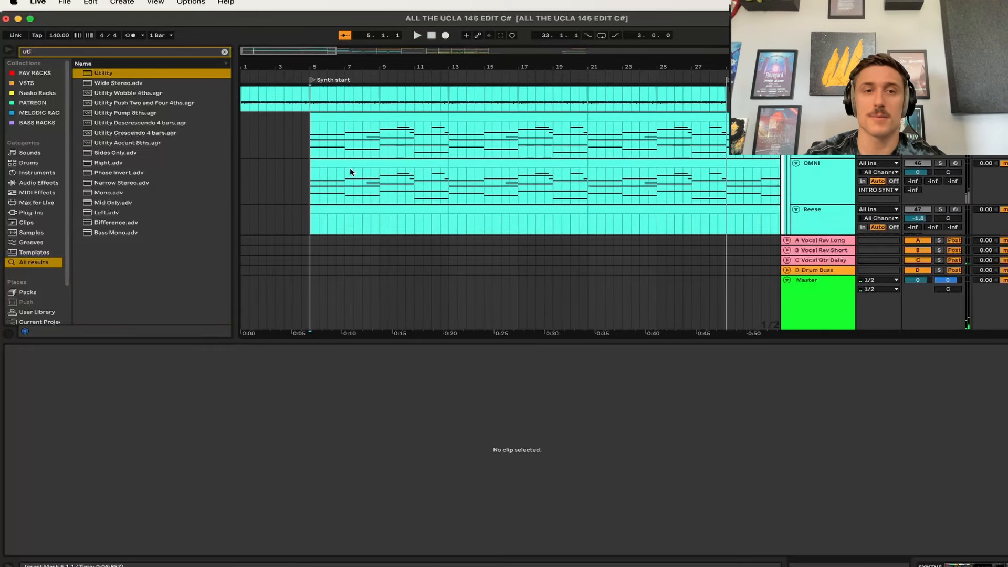
- Show the OMNI track's Instrument Rack, solo the track and play it from the Synth start marker
left_click(350, 168)
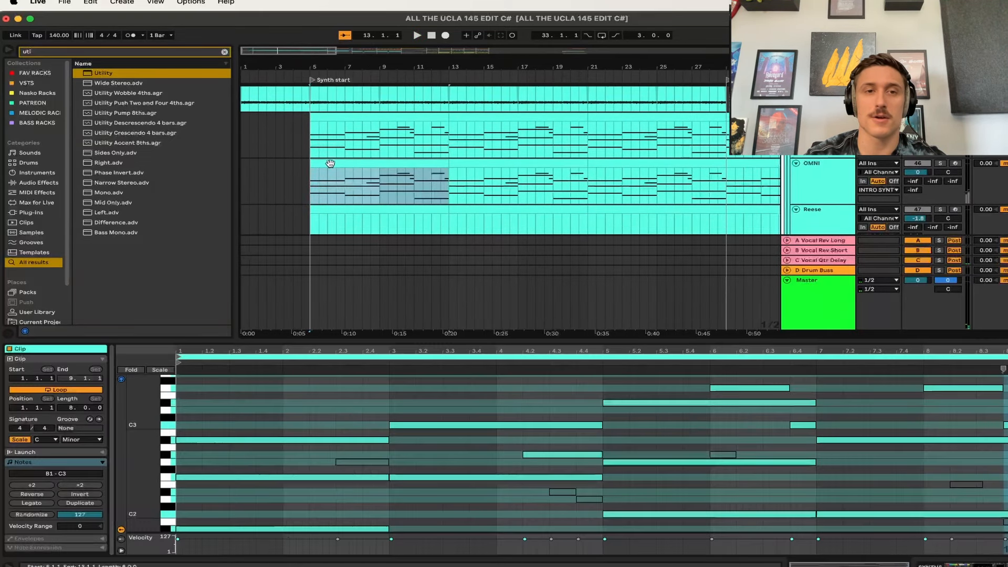
left_click(830, 185)
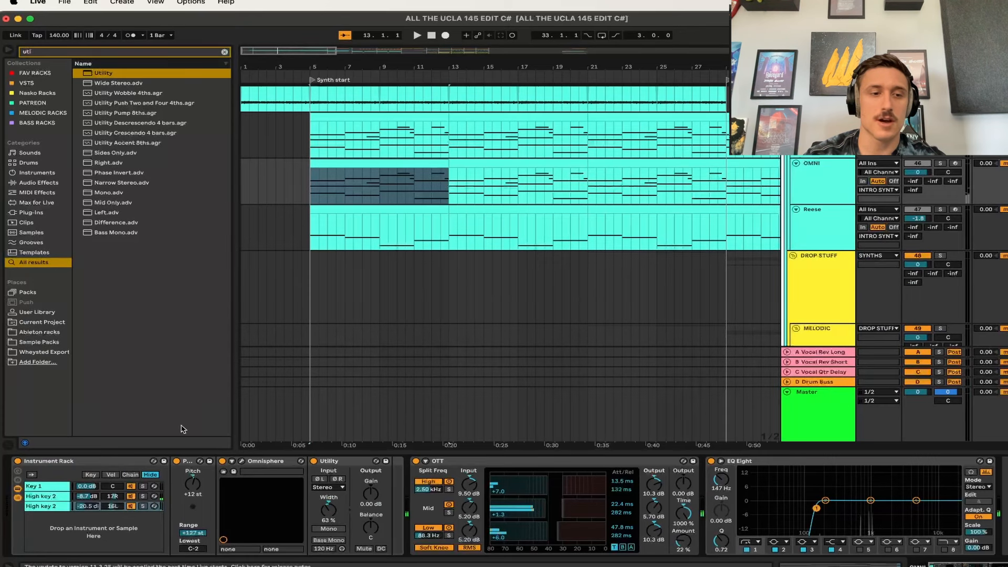
left_click(313, 183)
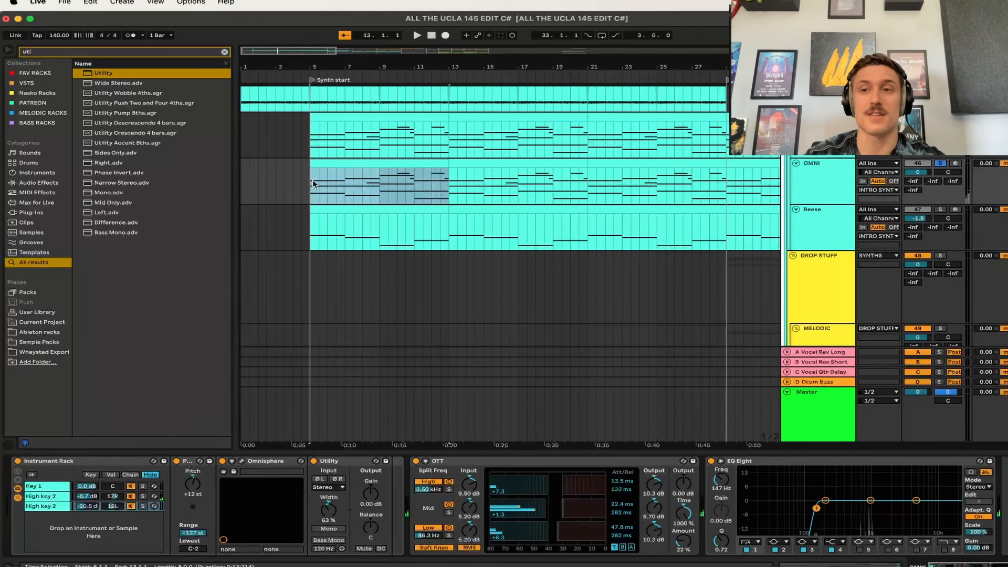
key("space")
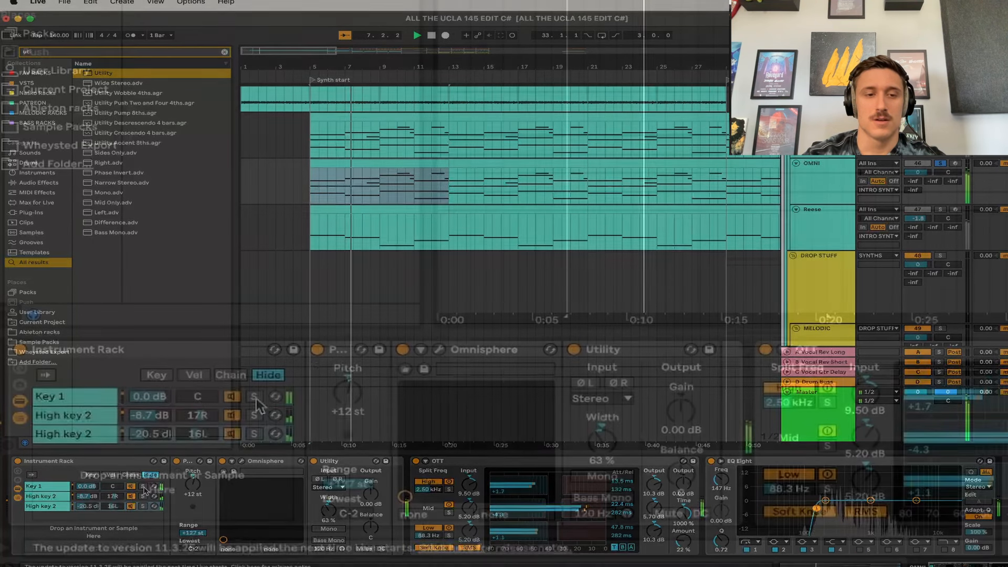
- Audition the Key 1 chain and both High key 2 chains of the OMNI rack one at a time, ending with none soloed and playback stopped
left_click(143, 486)
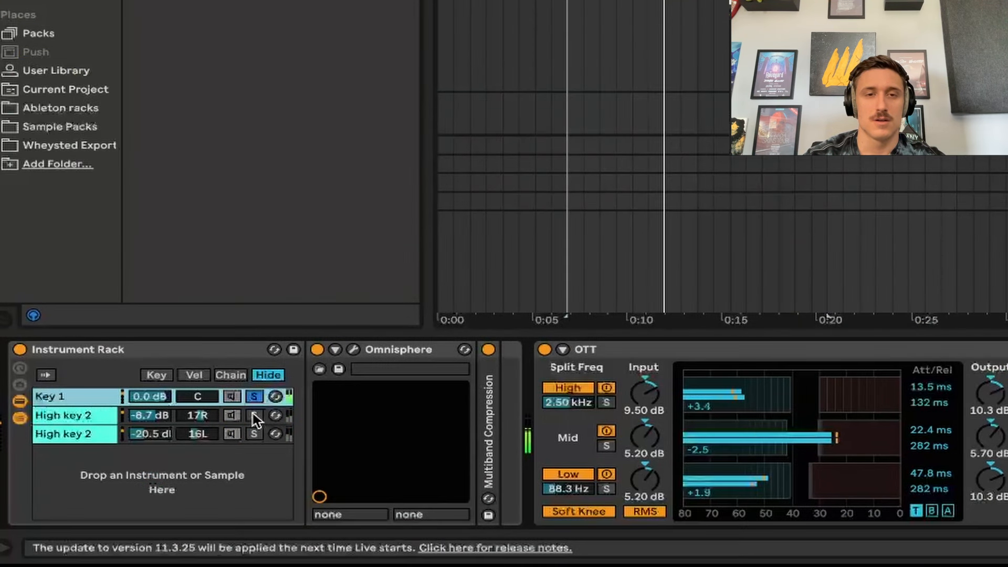
left_click(143, 496)
left_click(255, 434)
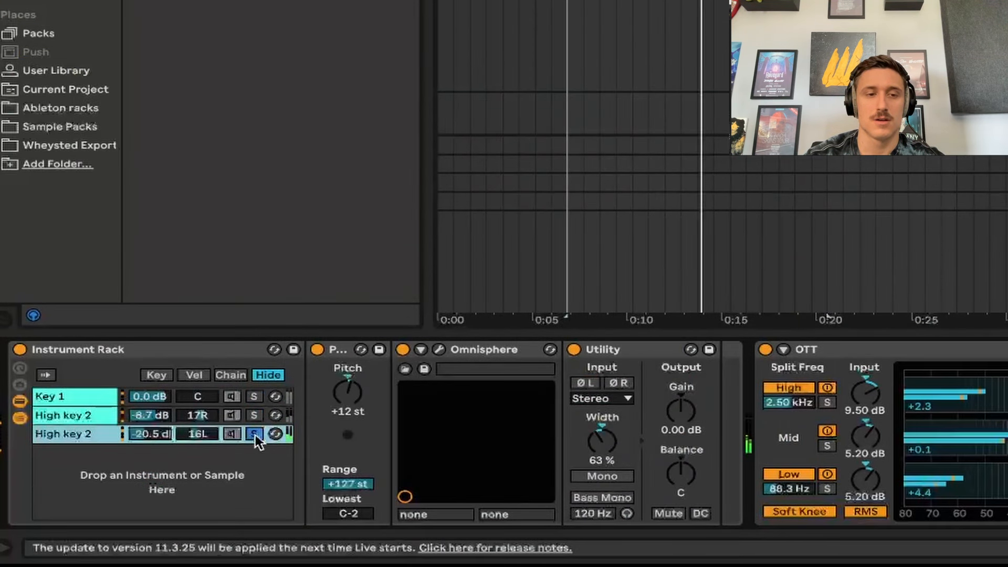
left_click(257, 415)
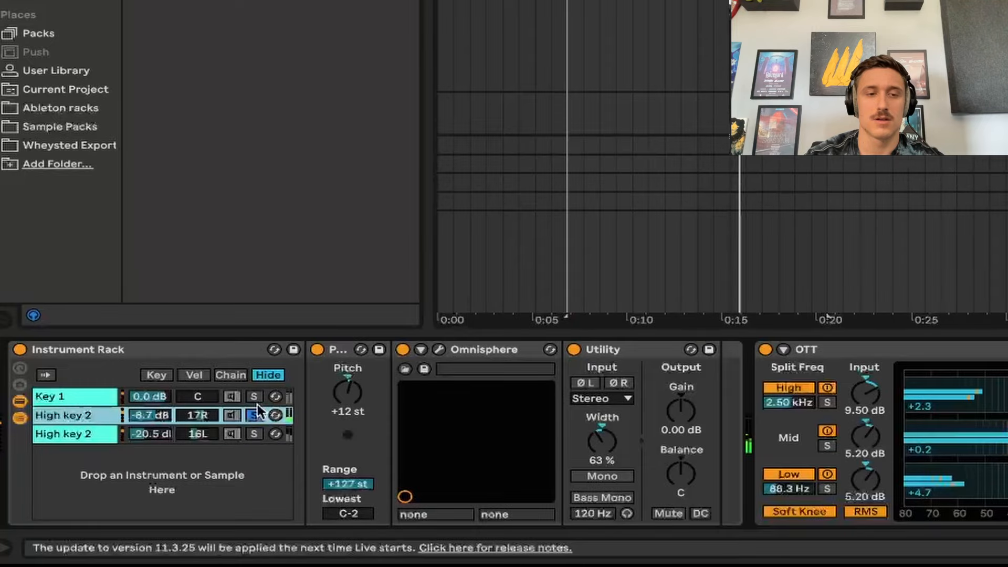
left_click(257, 396)
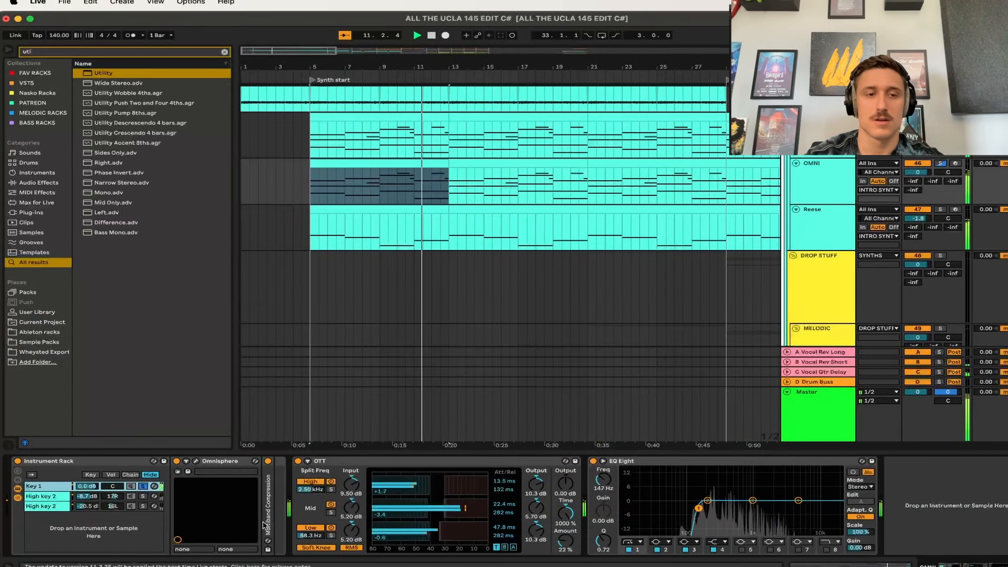
left_click(143, 487)
key("space")
- Play the Grand Piano and OMNI tracks together from the Synth start marker while reviewing the neighbouring intro tracks
scroll(695, 218, "up", 1)
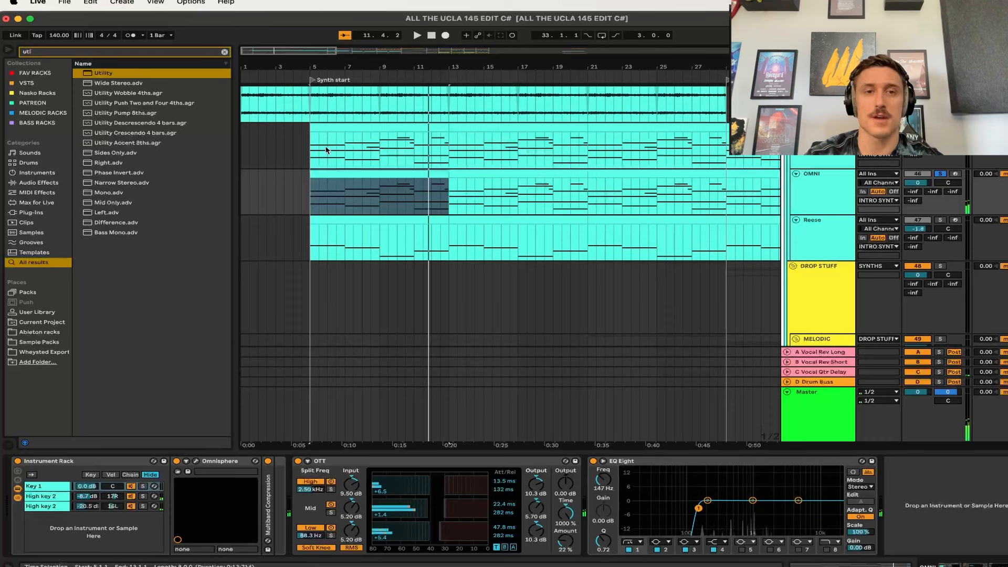
left_click(310, 148)
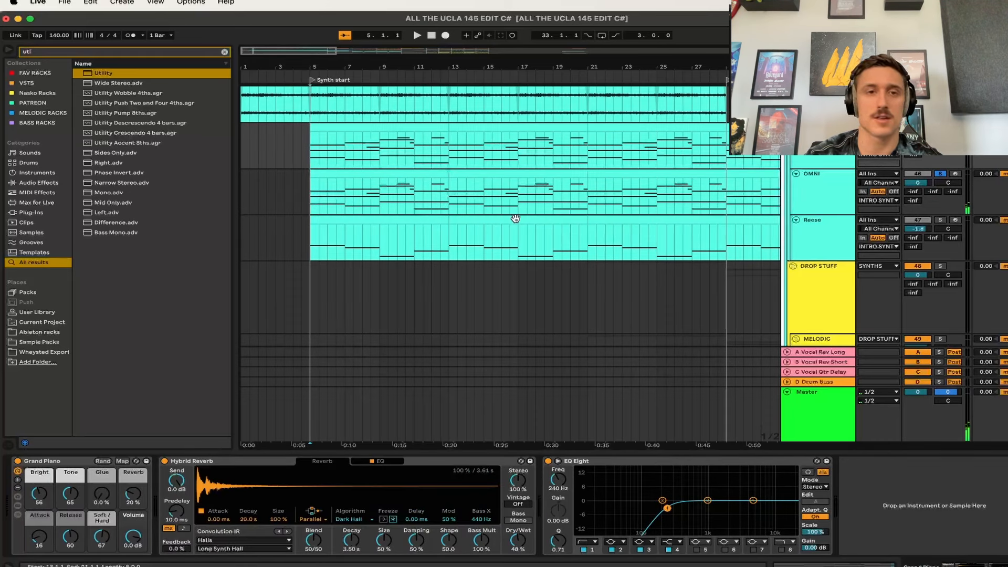
key("space")
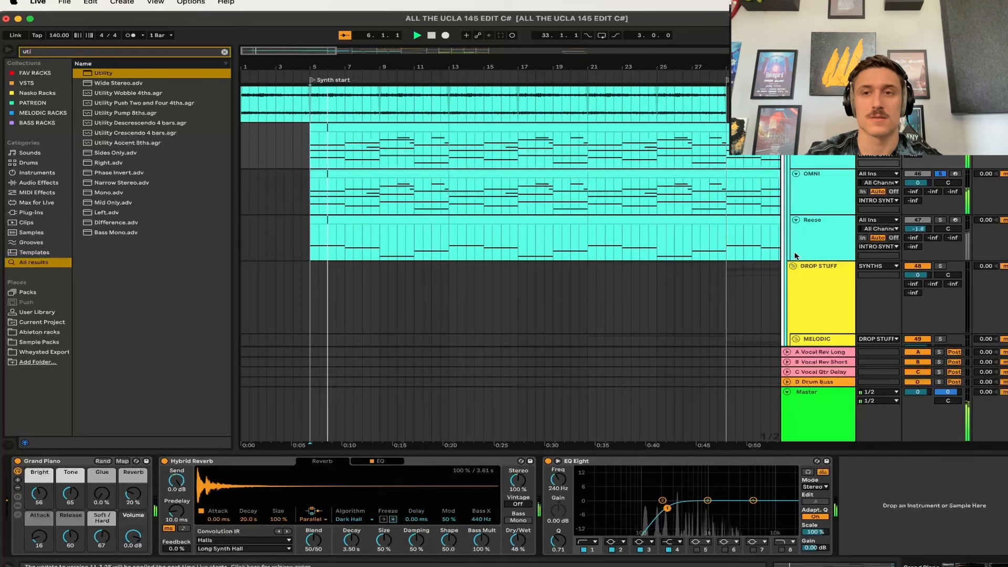
left_click(819, 179)
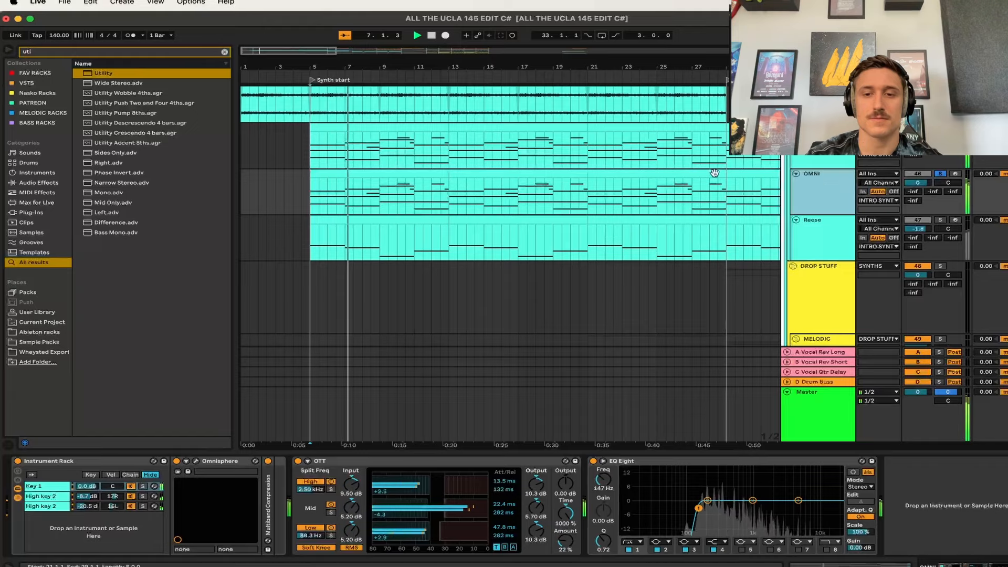
scroll(509, 168, "up", 5)
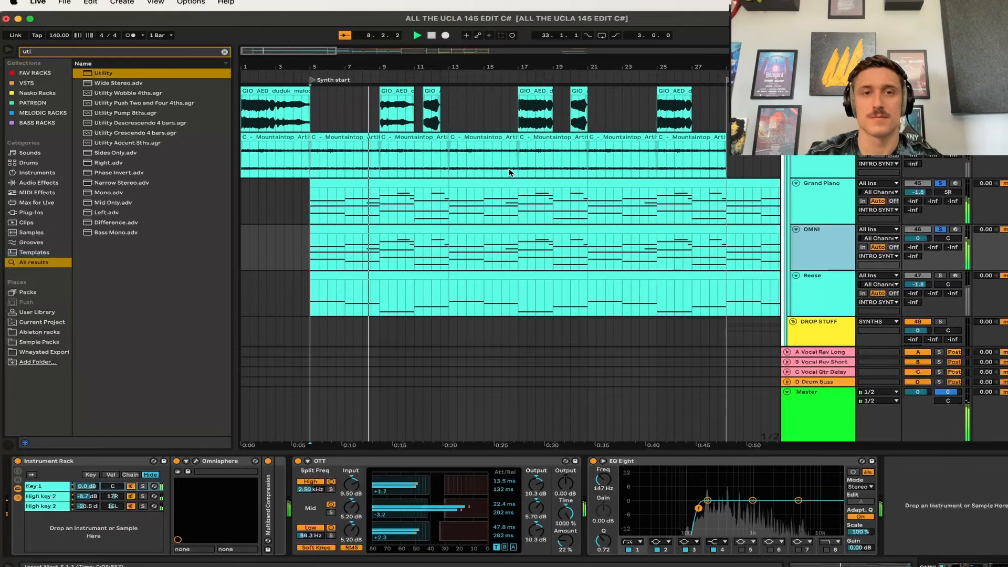
scroll(509, 173, "up", 3)
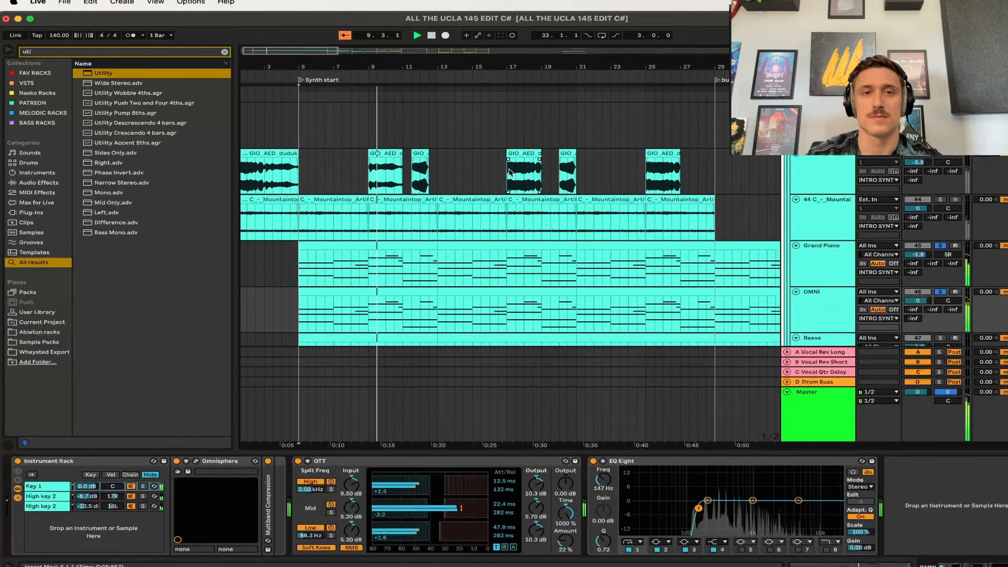
scroll(508, 173, "down", 8)
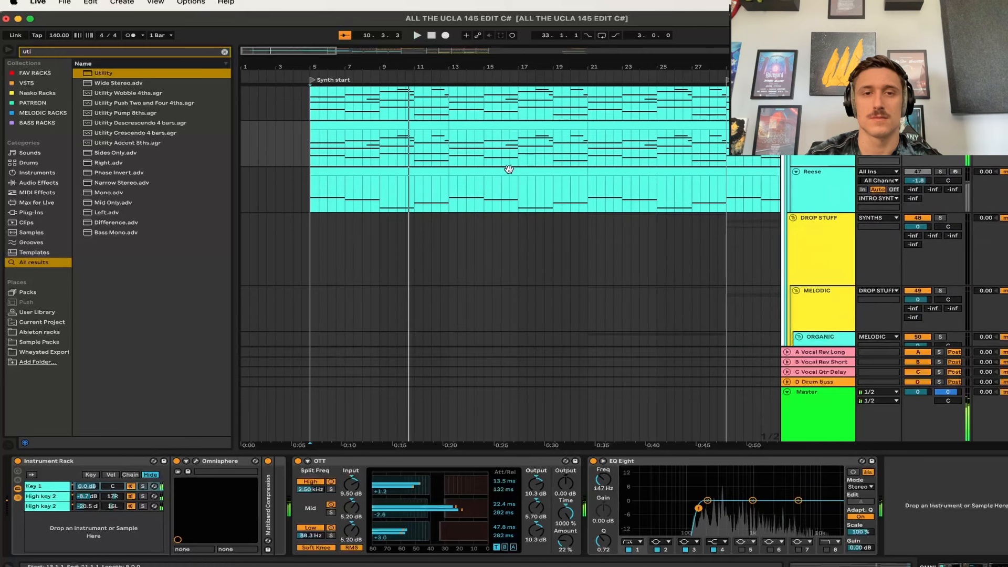
key("space")
- Open the Reese track's Serum synth, examine its oscillator, effects and global settings, and close it
left_click(353, 171)
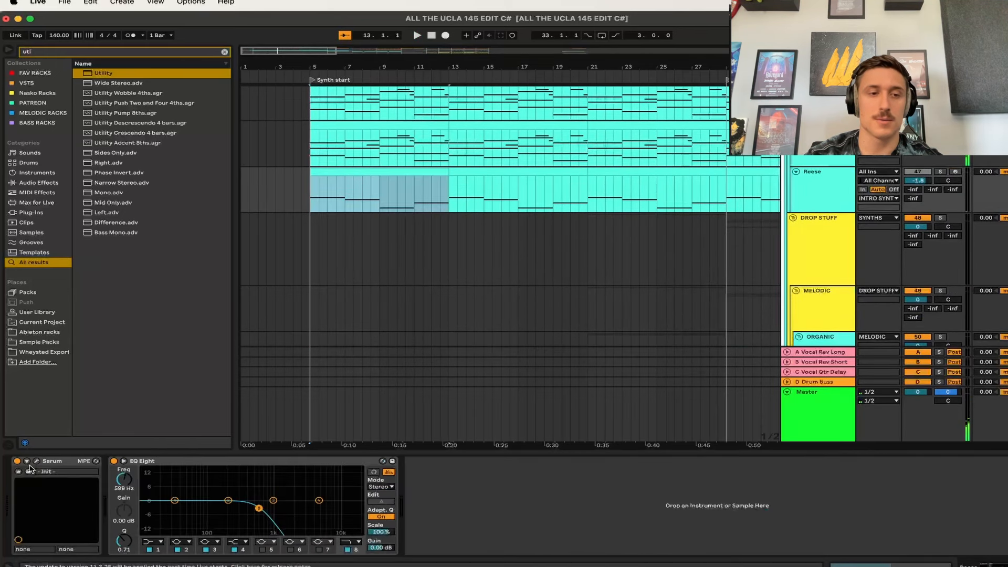
left_click(38, 462)
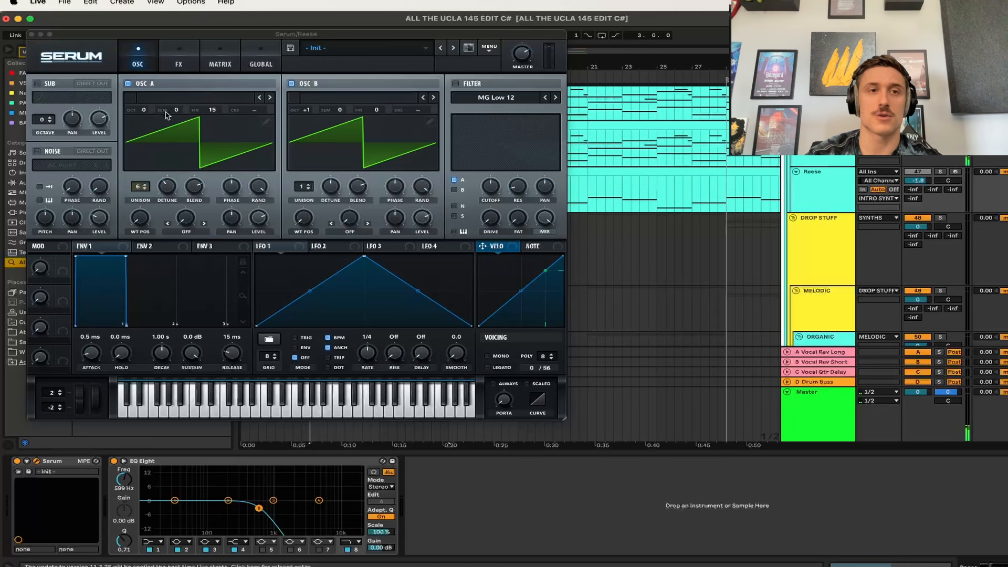
left_click(173, 57)
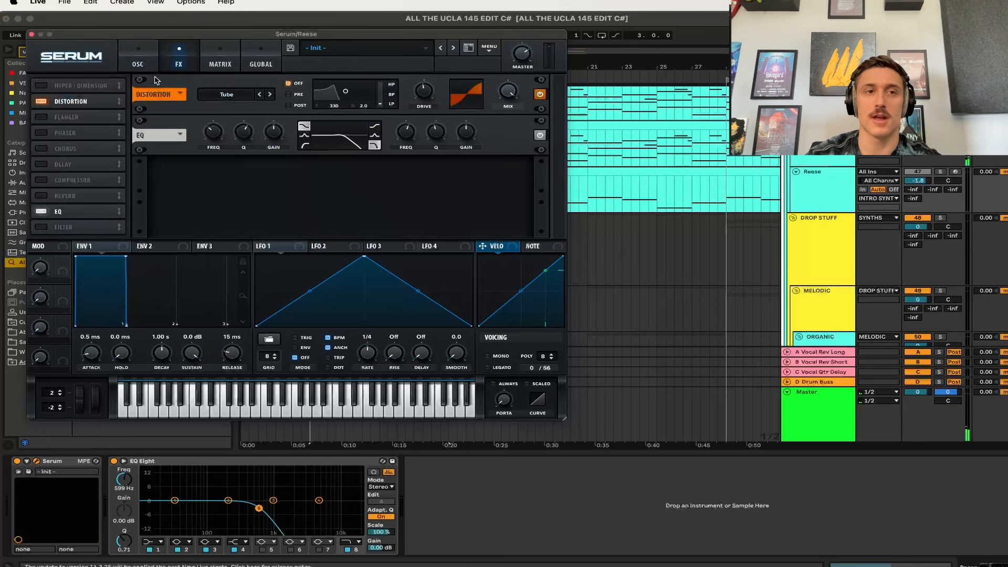
left_click(264, 50)
left_click(140, 59)
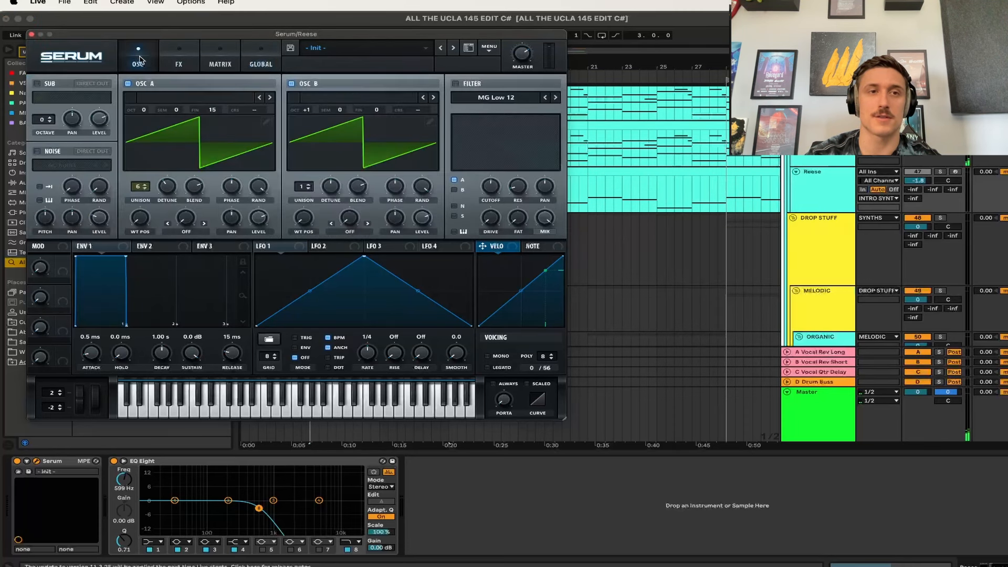
left_click(33, 34)
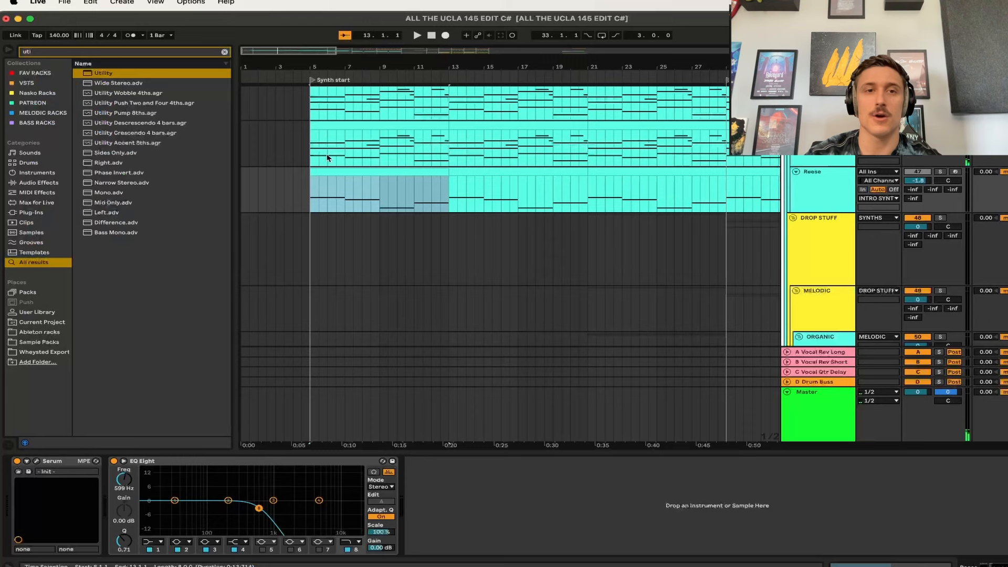
- Open the OMNI chord clip at Synth start and examine the lowest note of each chord: Bb1, Ab1, C2 and F1
double_click(341, 124)
scroll(342, 432, "down", 5)
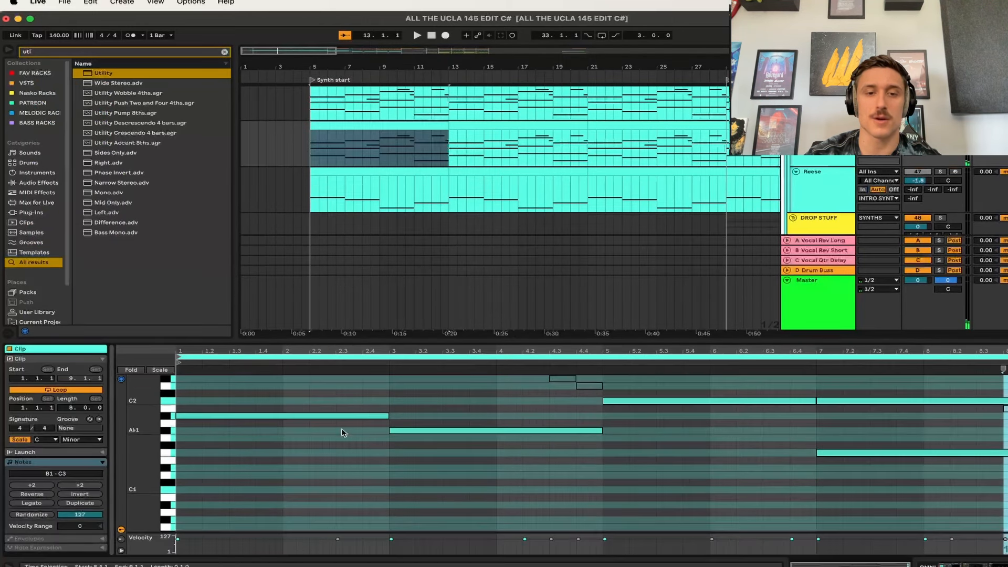
left_click(344, 413)
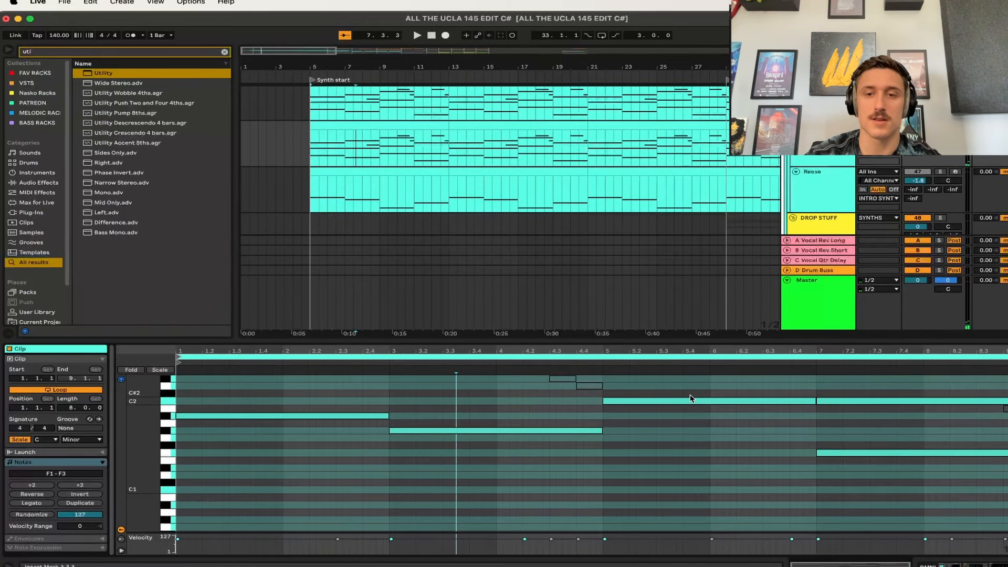
left_click(691, 401)
left_click(850, 454)
left_click(352, 416)
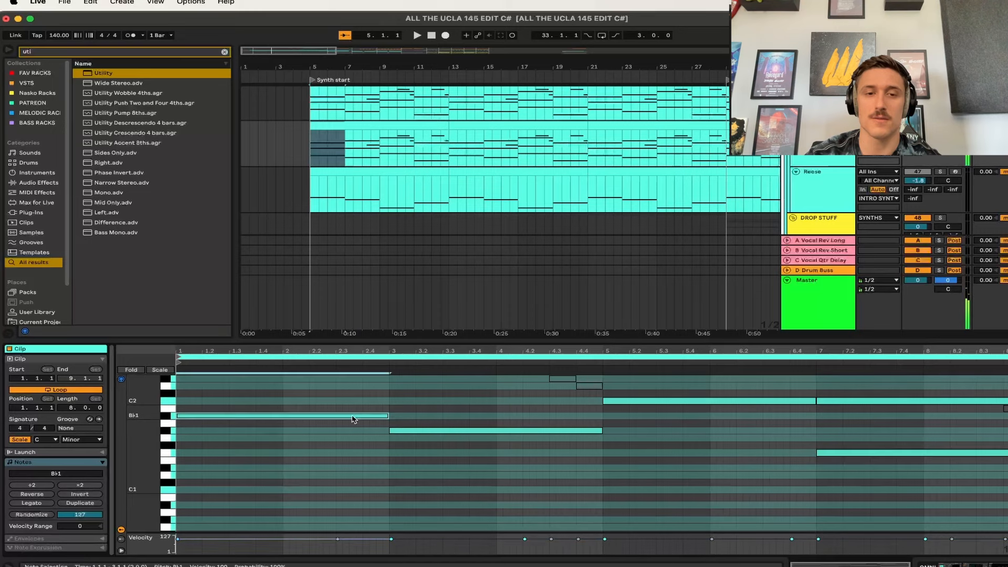
left_click(426, 432)
left_click(657, 402)
left_click(846, 454)
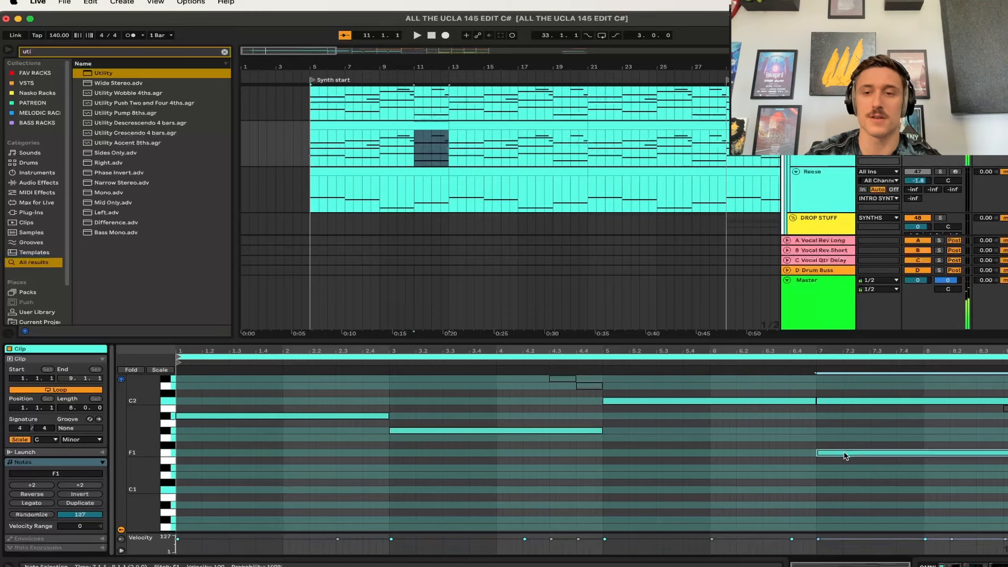
- Solo the Reese track and show the bass notes of its eight-bar clip at Synth start
left_click(341, 174)
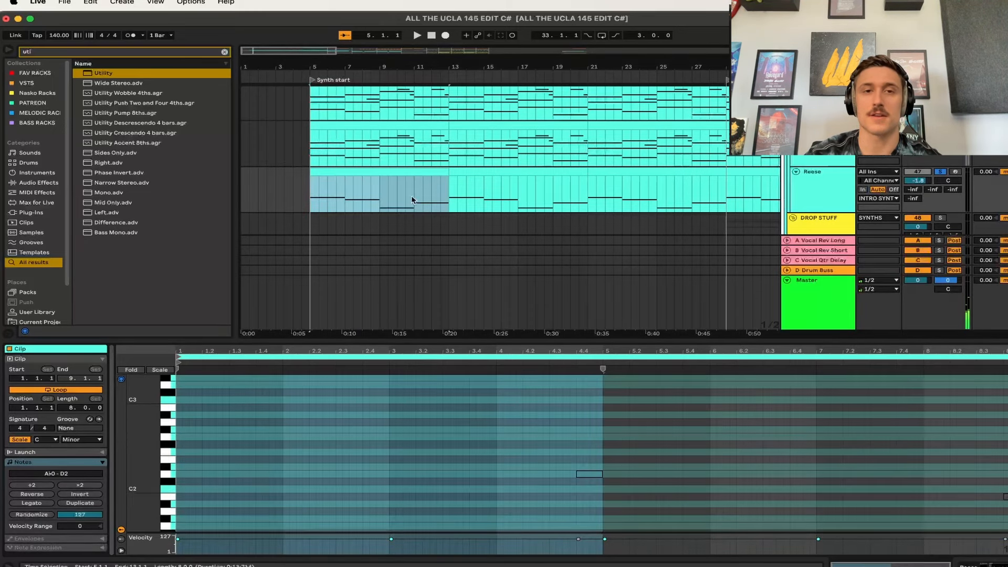
left_click(483, 439)
scroll(483, 439, "down", 8)
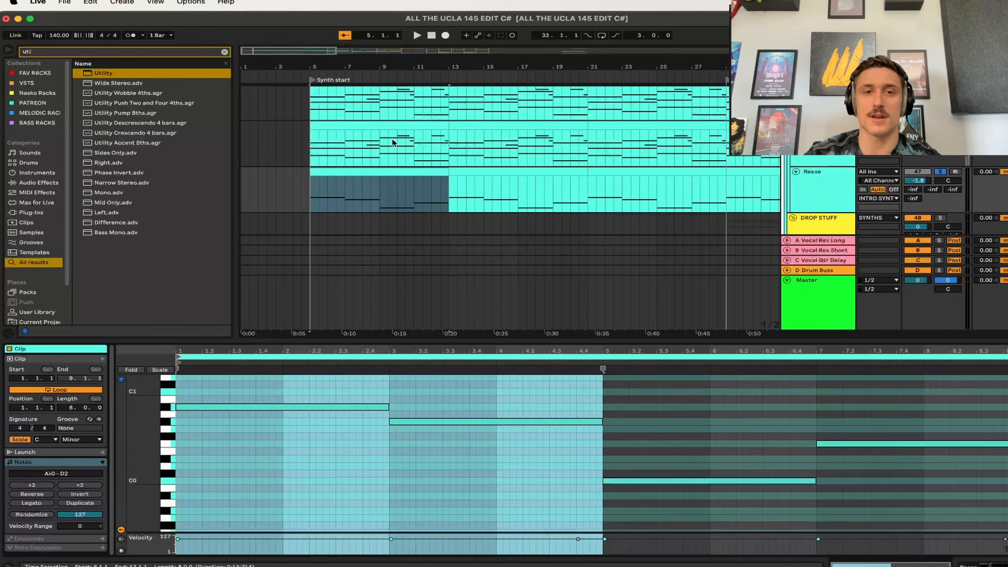
- Try the bar 5 Reese note an octave higher at C1, return it to C0 and play it back
left_click_drag(728, 465, 724, 505)
key("shift+Up")
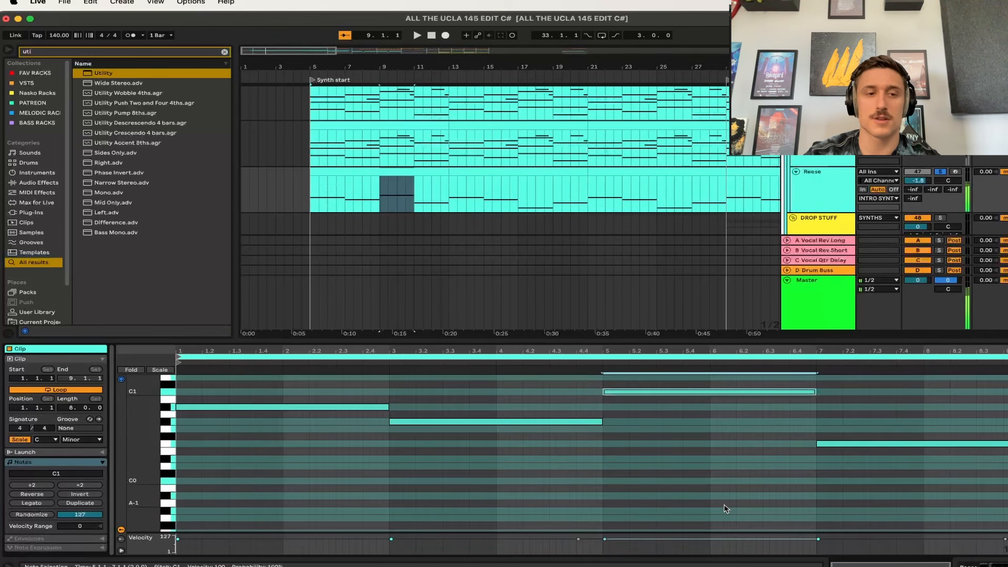
key("shift+Down")
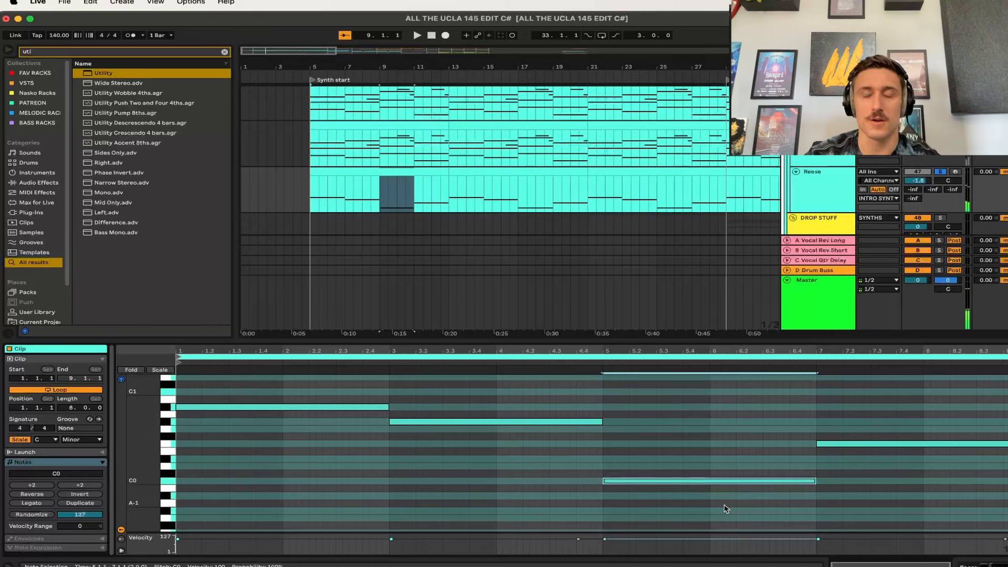
key("space")
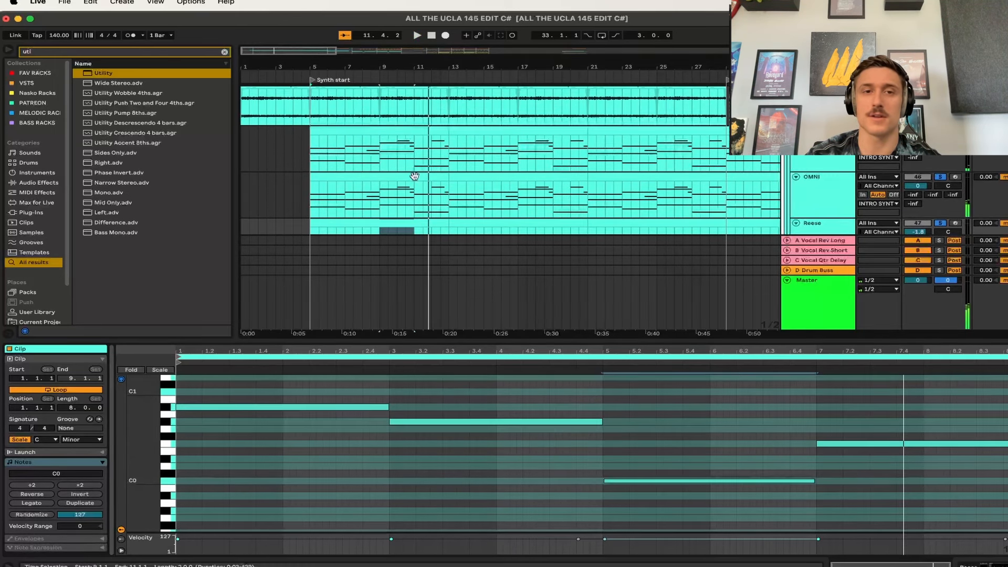
- Play the Grand Piano, OMNI and Reese layers together from Synth start, reviewing the tracks above and below them
left_click(311, 143)
scroll(376, 199, "up", 3)
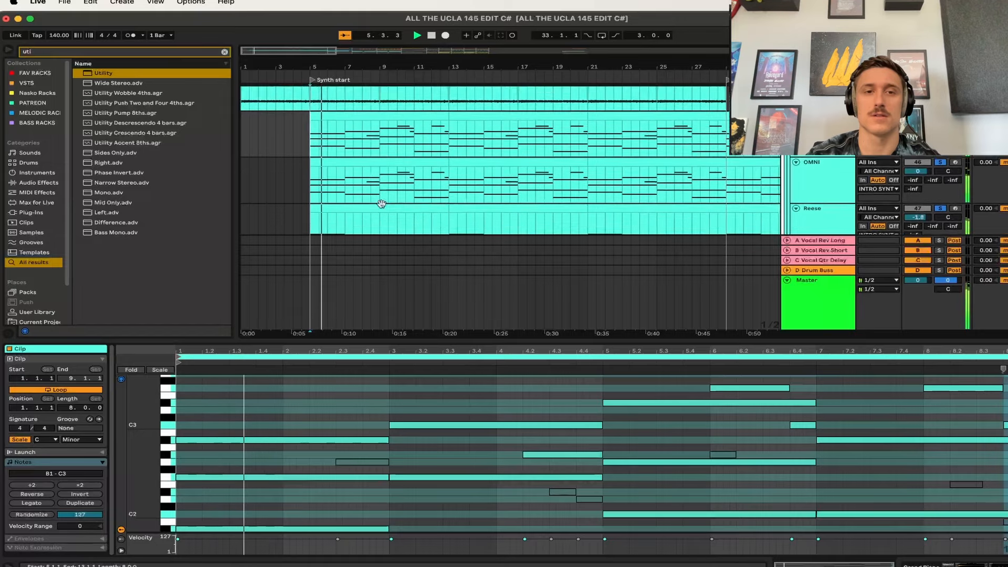
scroll(382, 208, "up", 5)
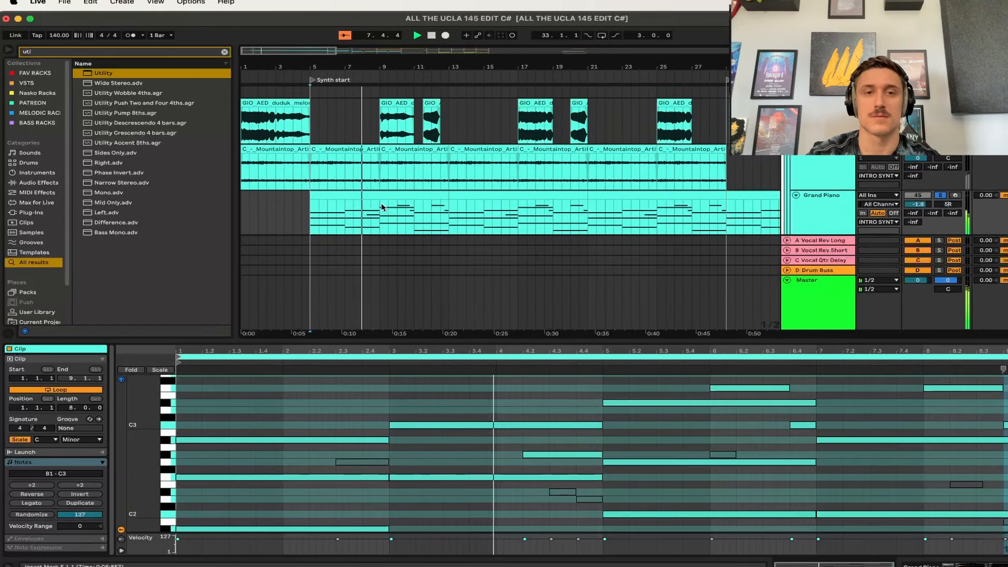
scroll(381, 202, "down", 2)
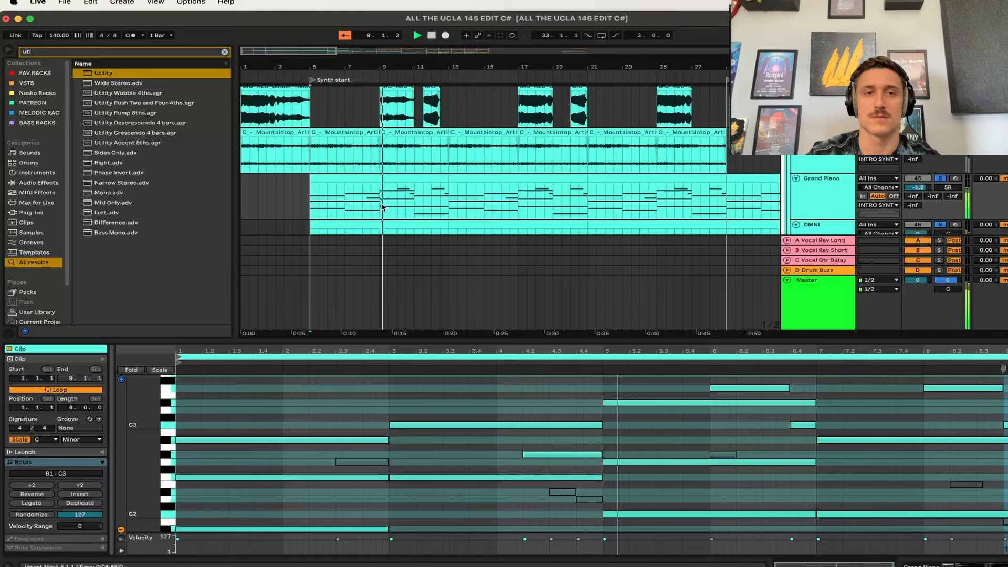
scroll(382, 206, "down", 10)
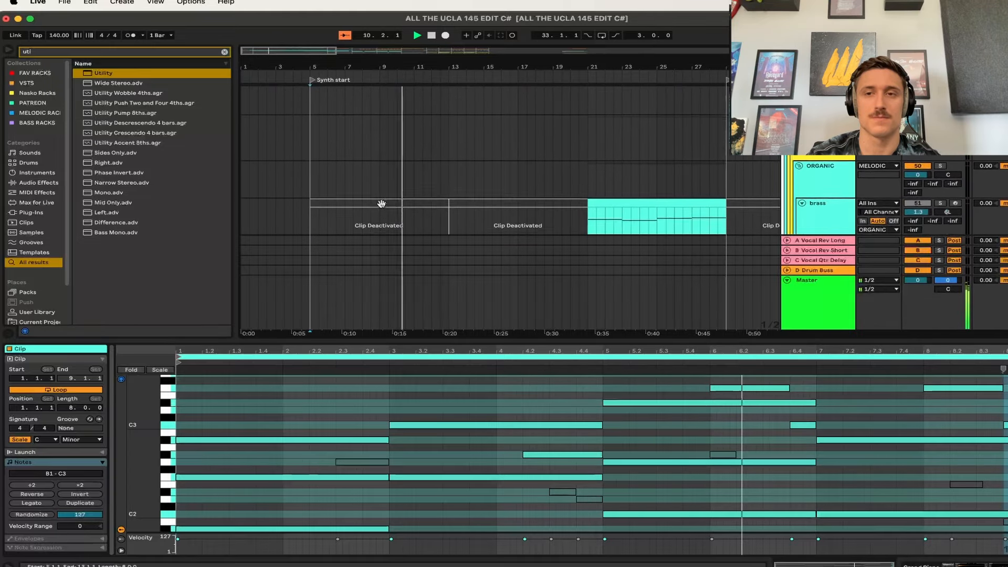
scroll(382, 205, "down", 3)
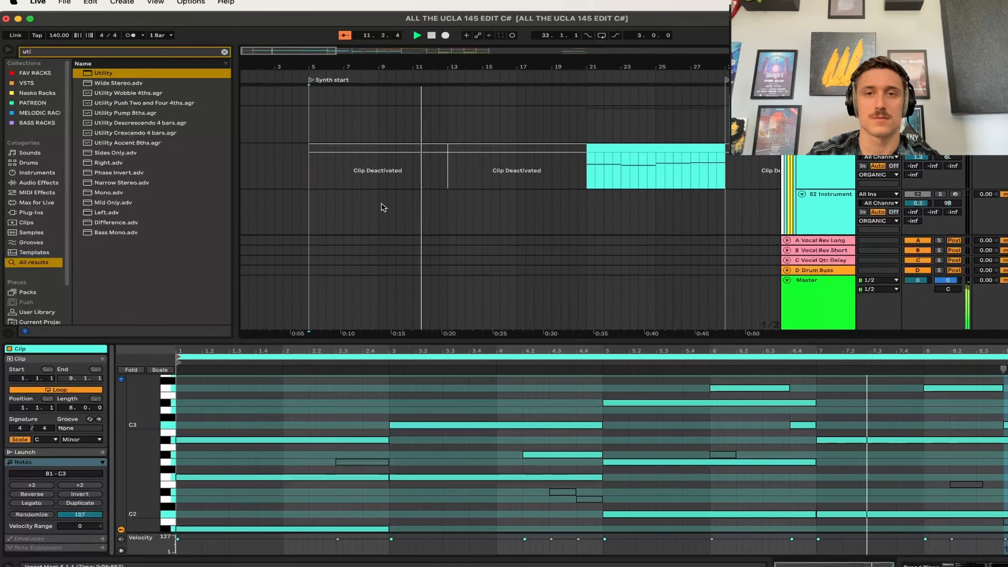
scroll(383, 207, "up", 12)
key("space")
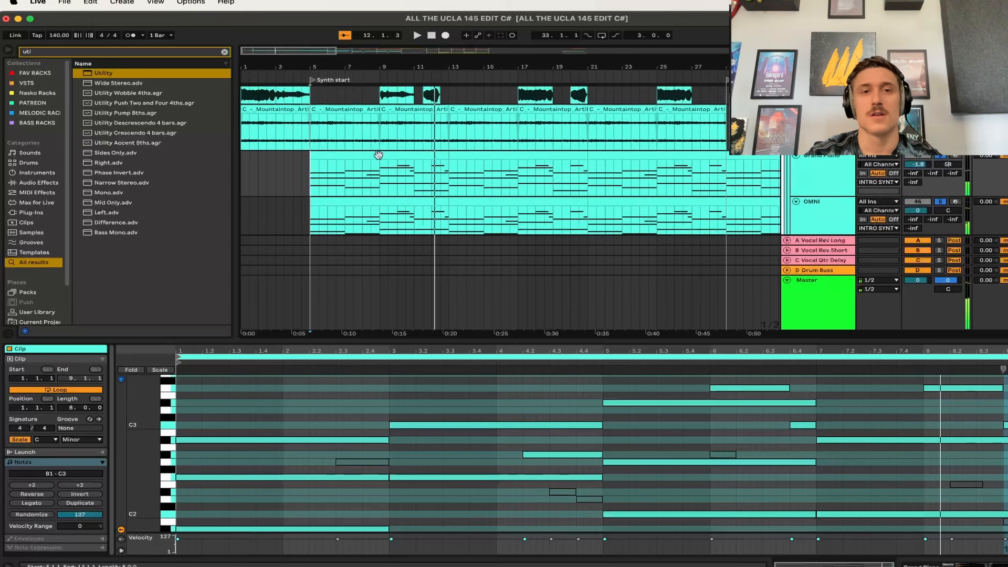
- Select the opening Mountaintop ambience clip and solo the duduk melody clip at bar 1, playing each back
scroll(378, 154, "up", 2)
left_click(283, 148)
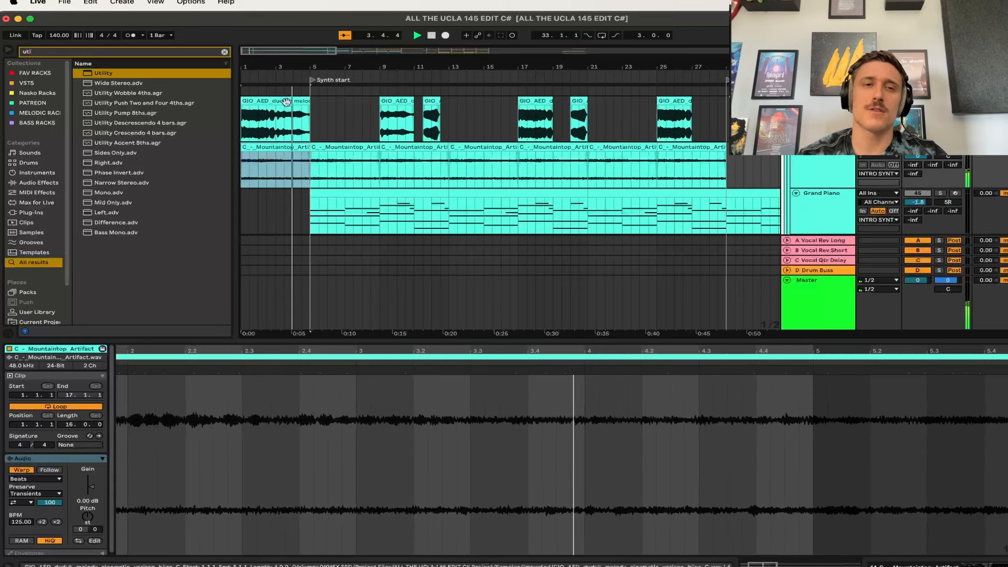
left_click(287, 101)
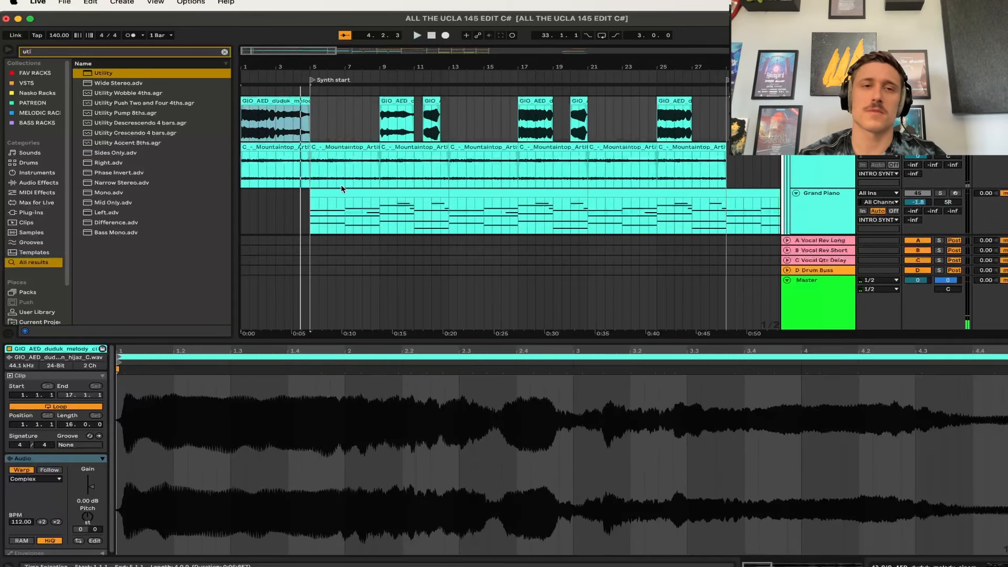
key("space")
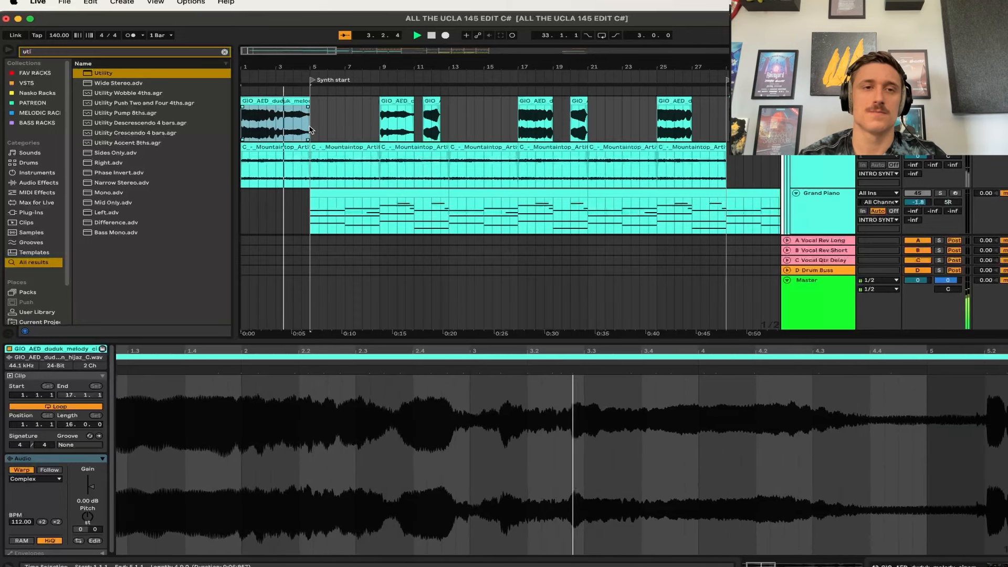
scroll(310, 129, "up", 2)
scroll(310, 128, "up", 1)
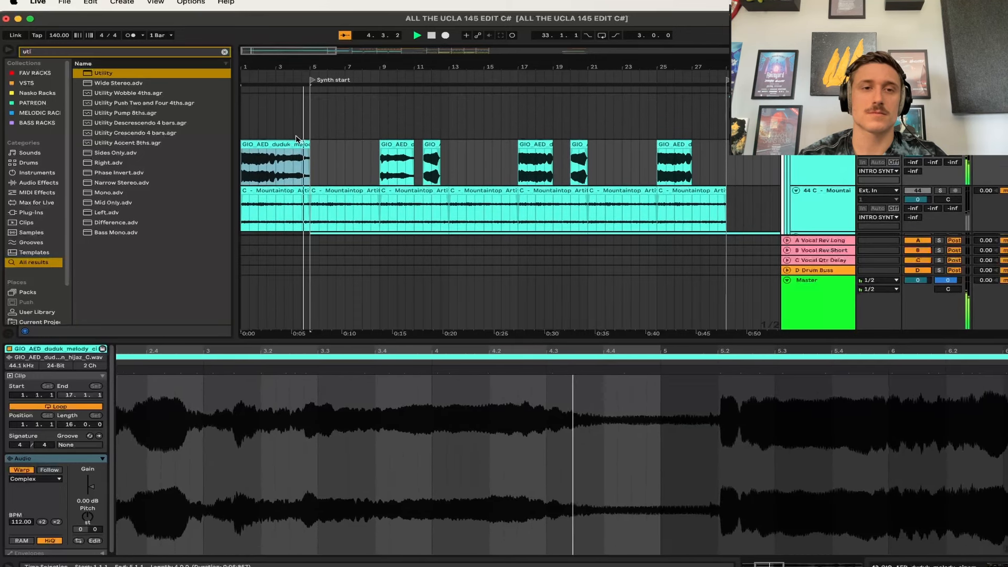
key("space")
- Play the chopped duduk melody from bar 9 and select the clip that starts in bar 11
scroll(334, 141, "up", 3)
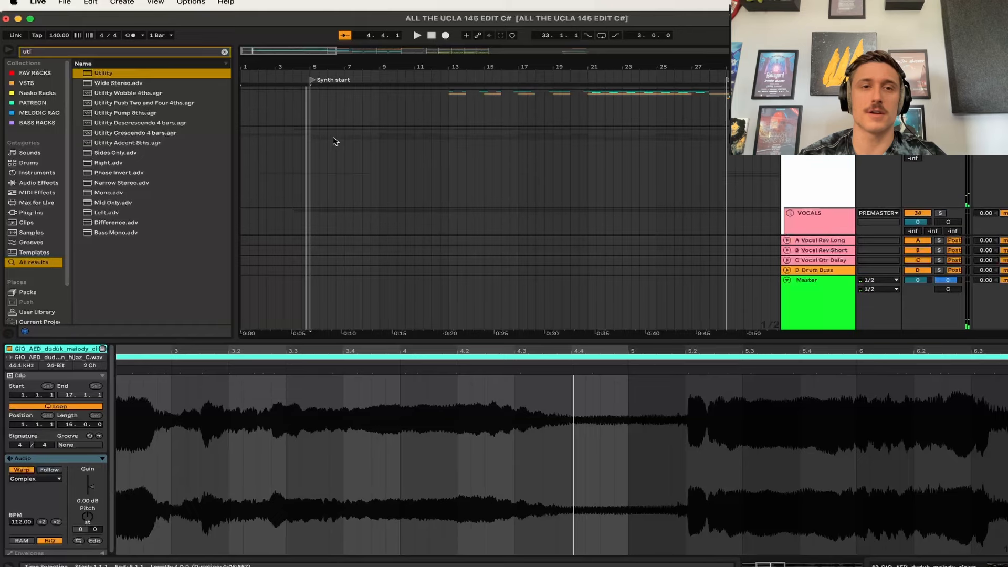
scroll(334, 141, "down", 4)
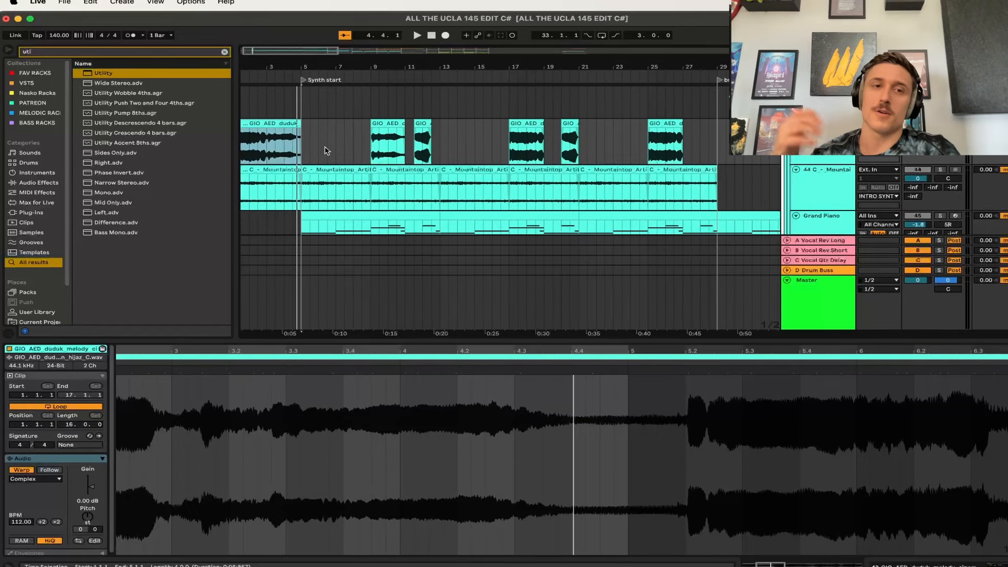
scroll(322, 151, "up", 5)
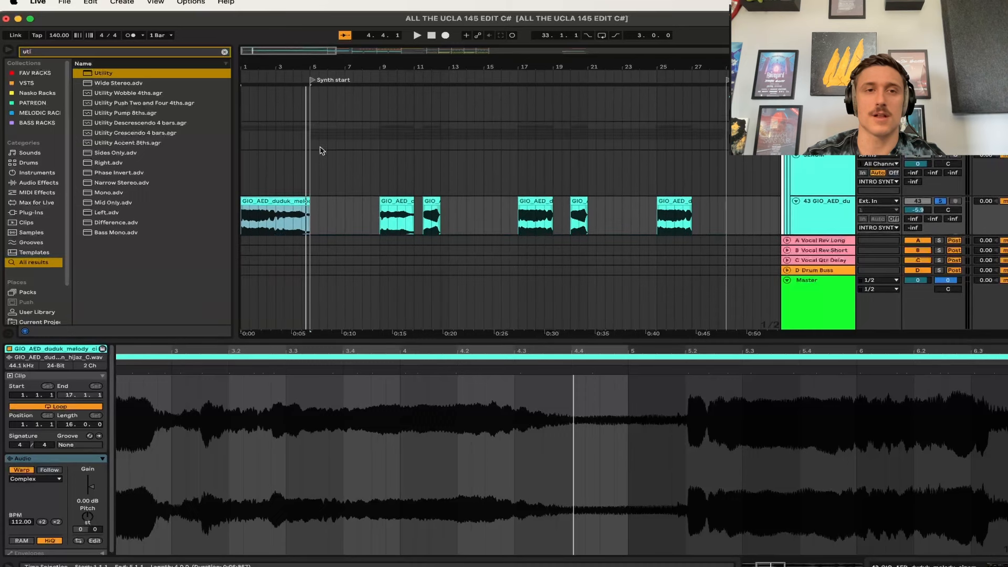
scroll(276, 167, "down", 5)
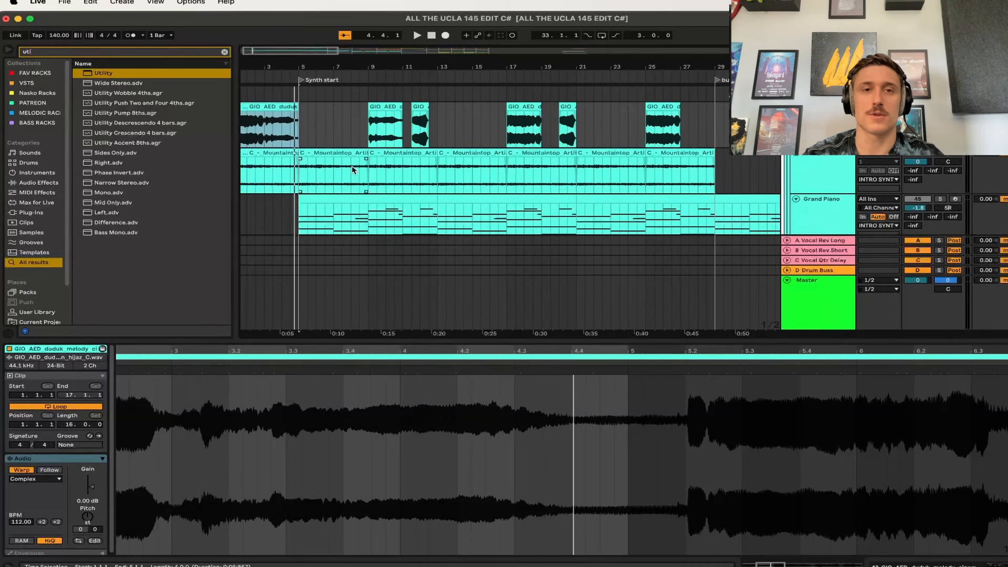
left_click(371, 126)
scroll(460, 154, "up", 2)
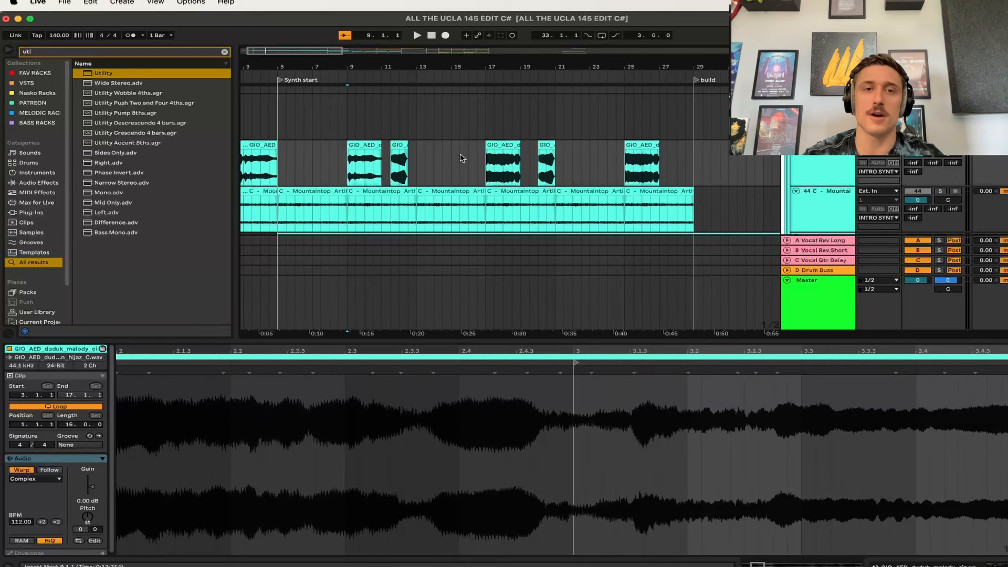
scroll(387, 168, "left", 2)
key("space")
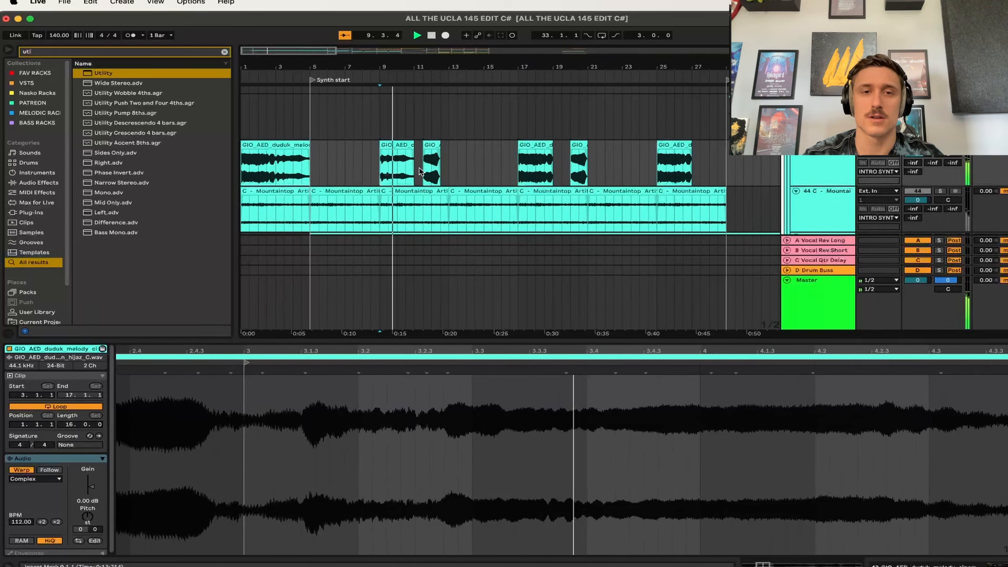
left_click(426, 168)
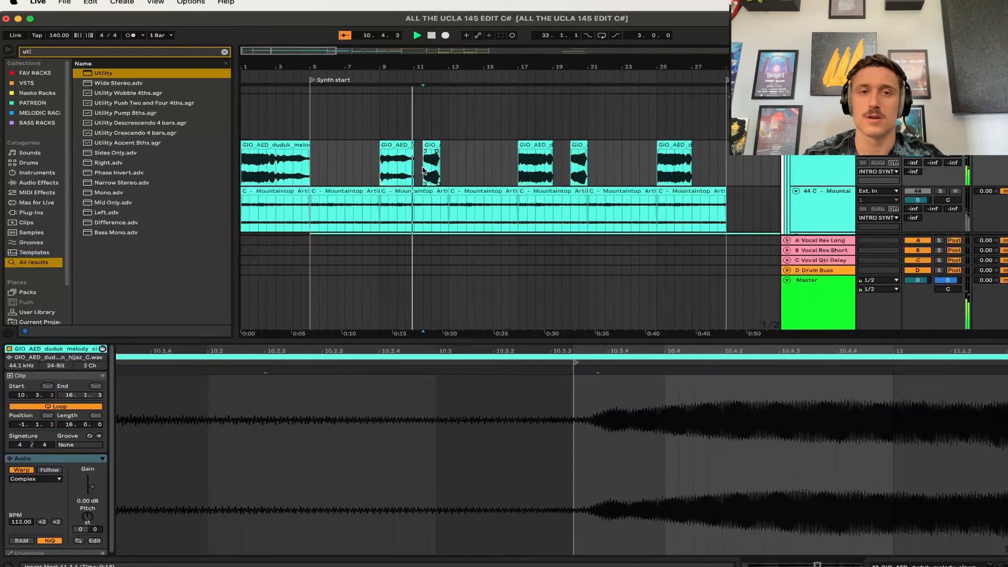
scroll(483, 158, "down", 2)
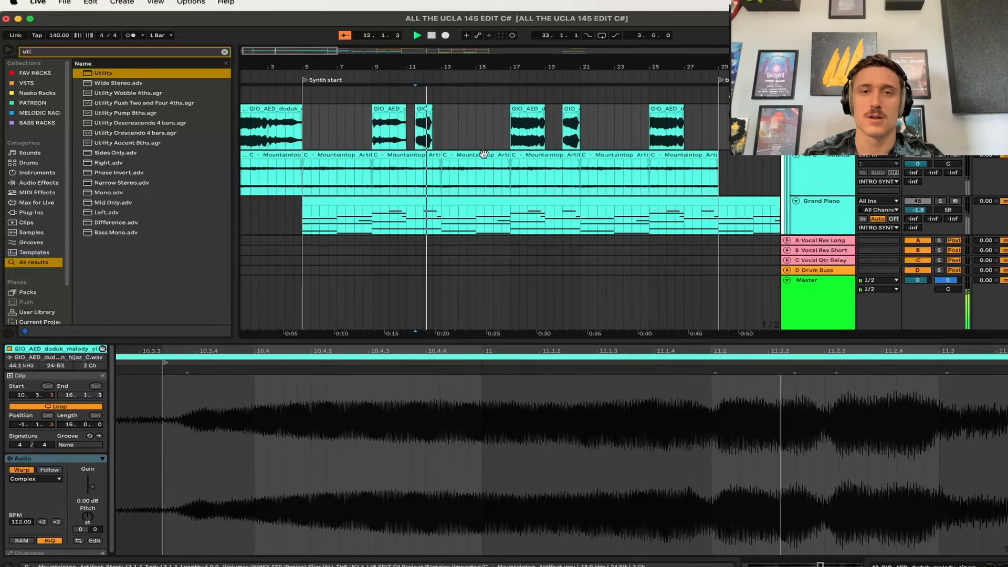
- Show the device chain in place of the clip editor and unfold the Drums group to reveal the intro drum tracks
key("shift+Tab")
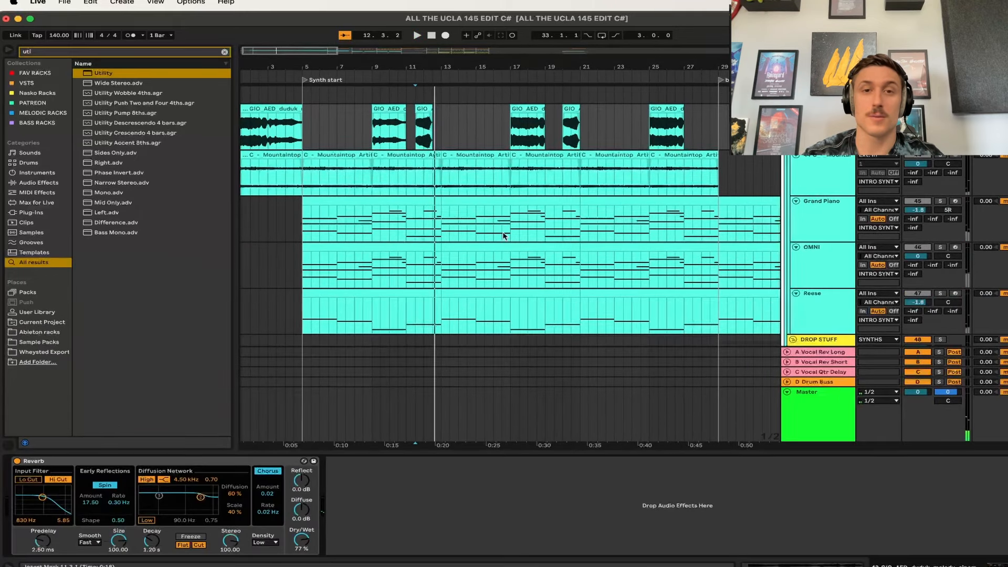
scroll(502, 165, "down", 3)
scroll(501, 165, "up", 5)
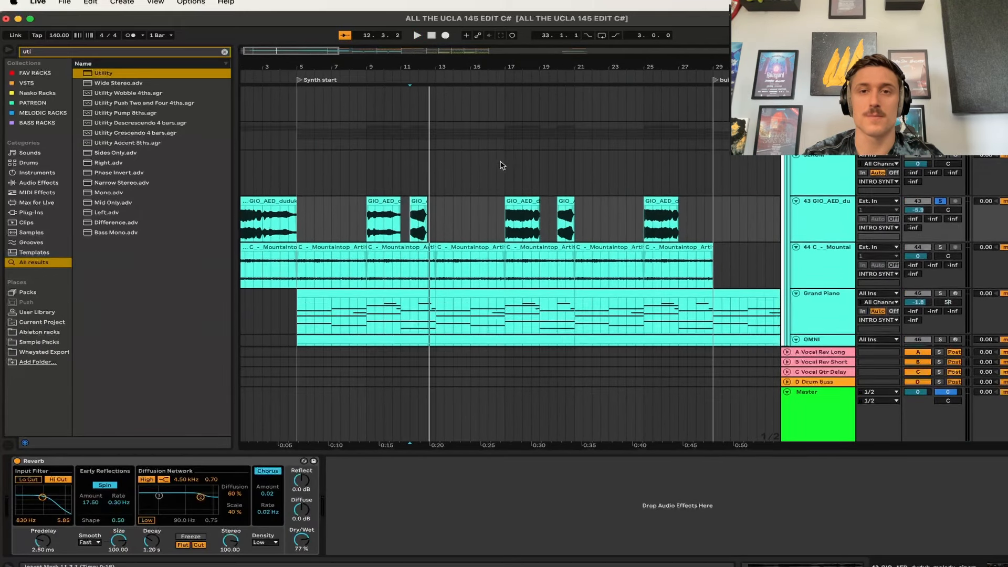
scroll(501, 165, "down", 5)
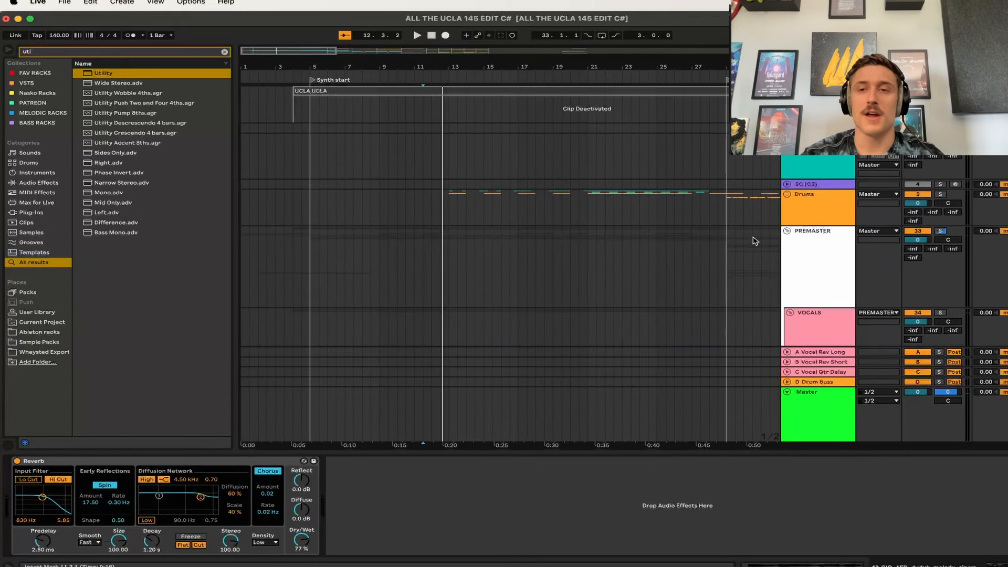
left_click(787, 195)
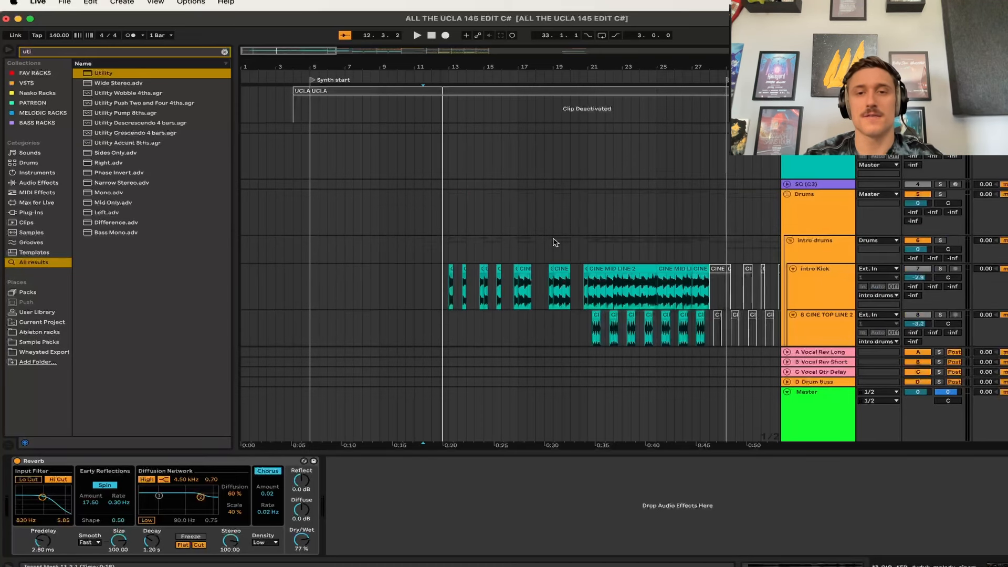
scroll(483, 245, "down", 3)
scroll(476, 244, "up", 5)
- Play the soloed Intro Kick track's CINE MID LINE 2 hits from bar 13 and from bar 21
left_click(391, 208)
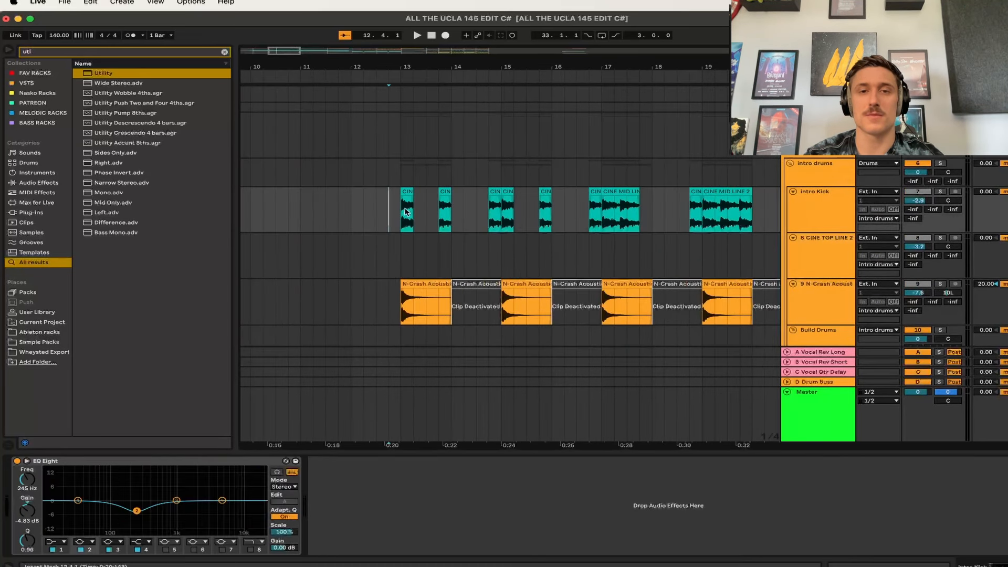
key("space")
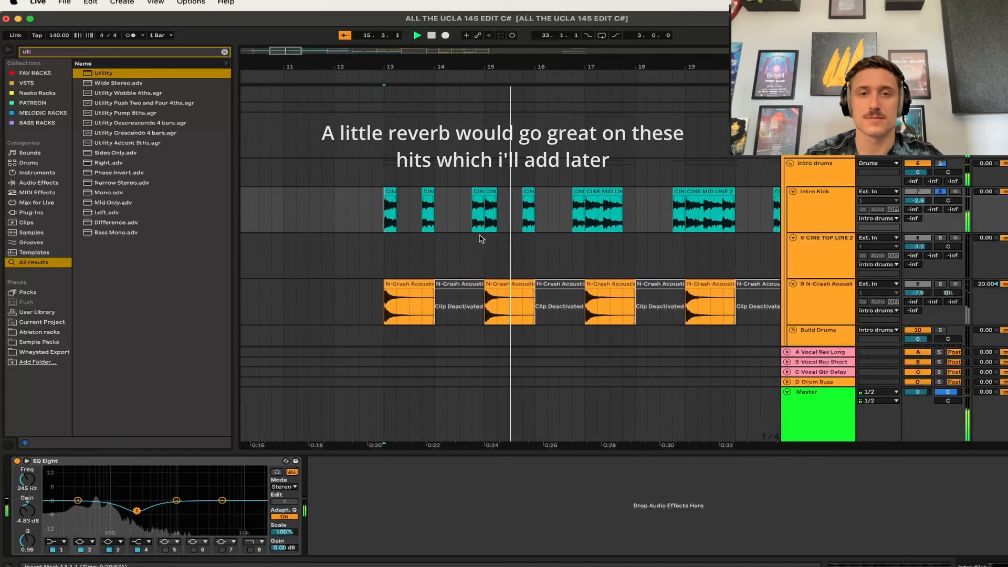
scroll(645, 208, "down", 2)
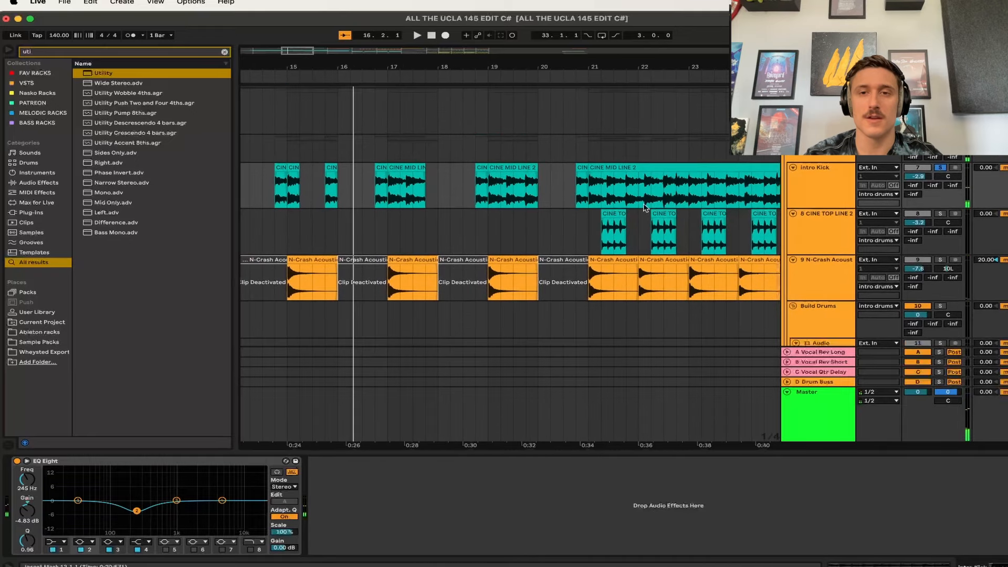
left_click(588, 186)
key("space")
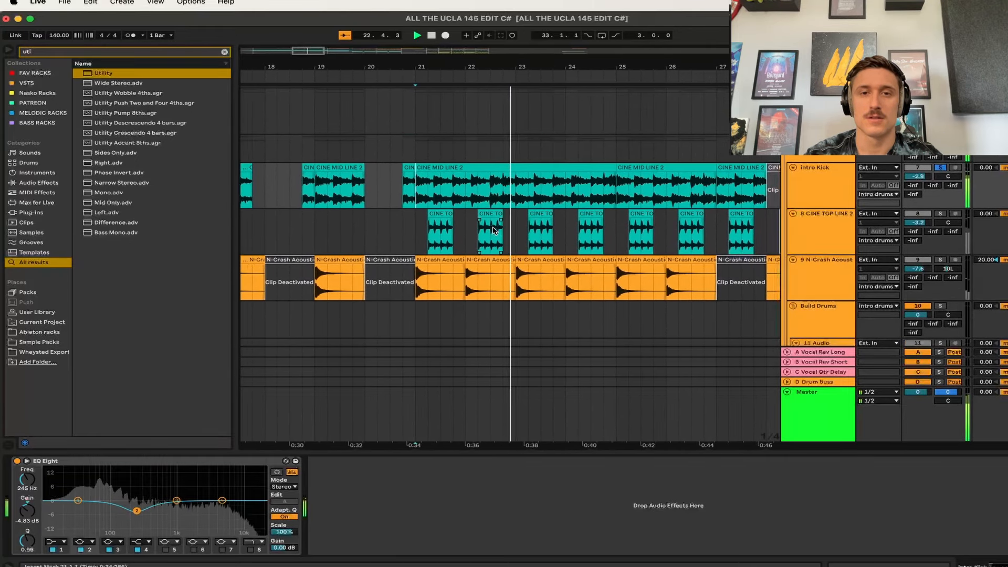
- Play the soloed N-Crash Acoustic track from its first clip at bar 13, then stop playback
scroll(463, 233, "left", 5)
scroll(464, 233, "down", 1)
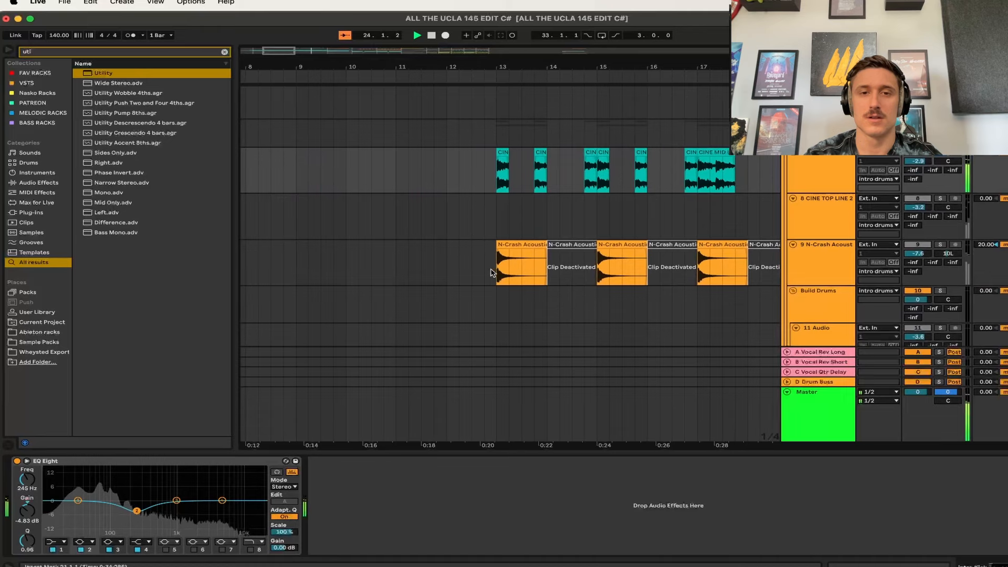
key("space")
left_click(496, 271)
key("space")
scroll(601, 269, "right", 2)
scroll(601, 270, "down", 3)
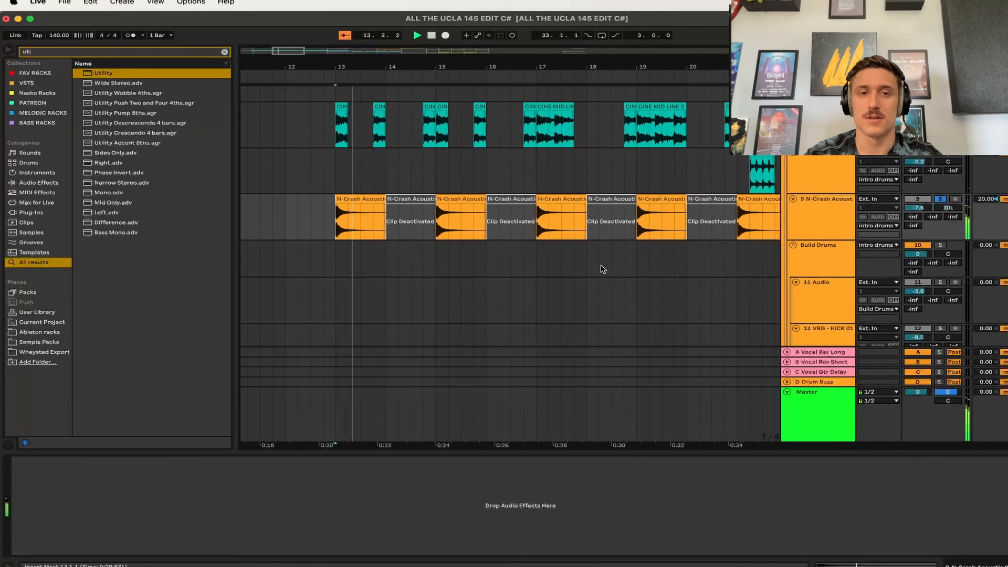
scroll(603, 270, "right", 2)
scroll(603, 269, "up", 1)
key("space")
- Play the soloed CINE TOP LINE 2 track from its first clip in bar 21, then stop playback
left_click(659, 192)
scroll(660, 192, "right", 1)
scroll(660, 192, "up", 1)
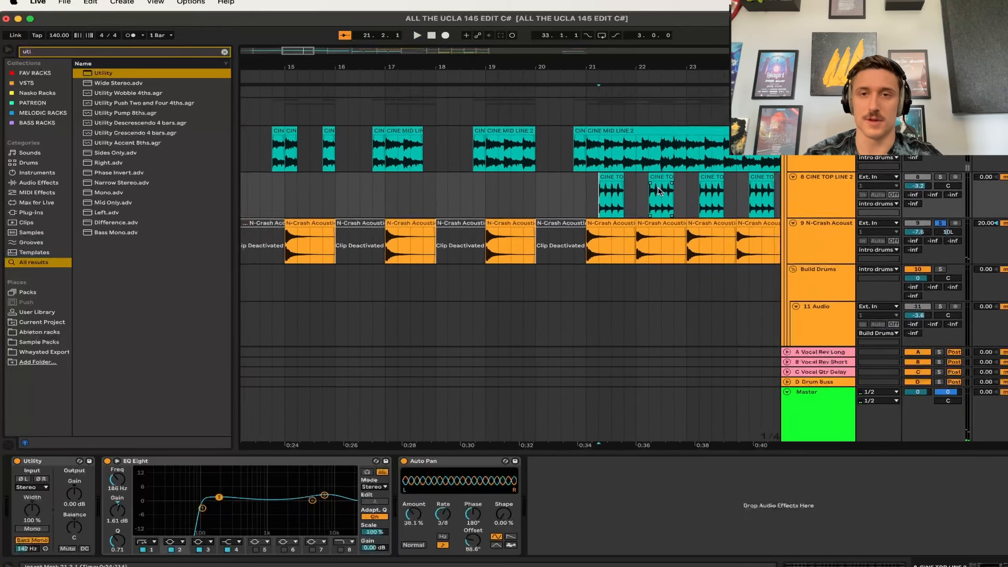
key("space")
scroll(661, 192, "right", 2)
scroll(660, 192, "up", 1)
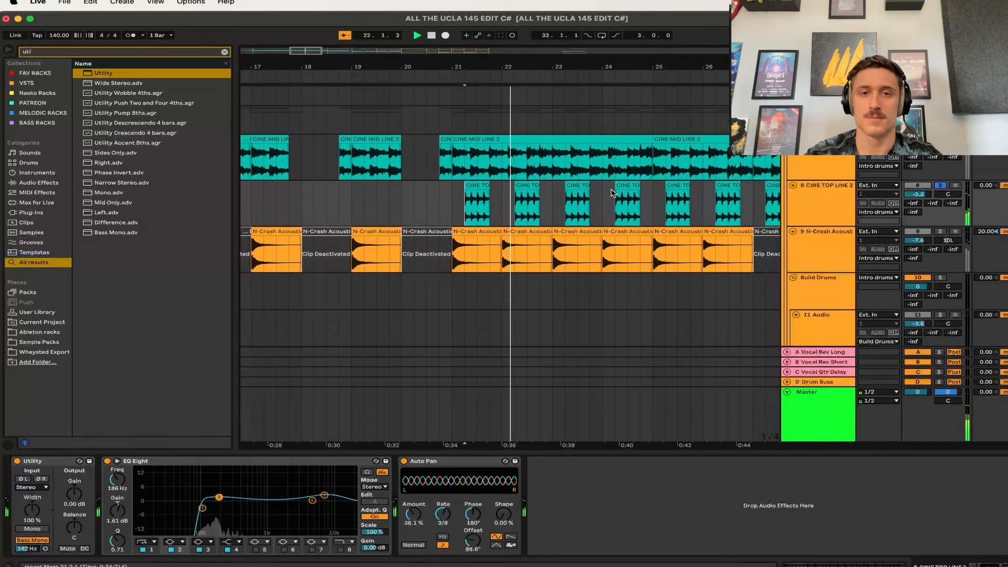
scroll(613, 193, "right", 2)
key("space")
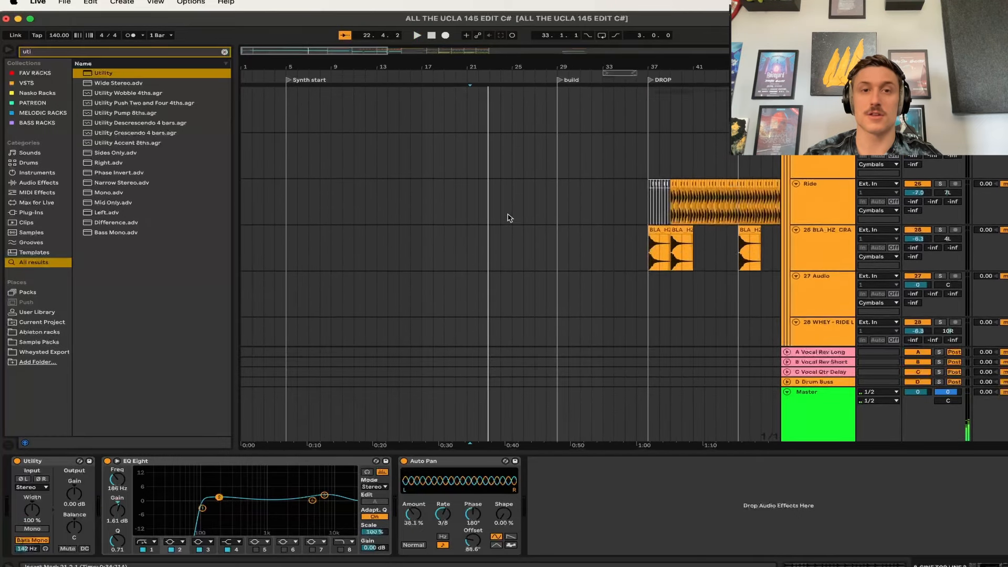
- Examine the whole arrangement from the intro drums through vocals, synths, brass and FX tracks
scroll(508, 217, "up", 10)
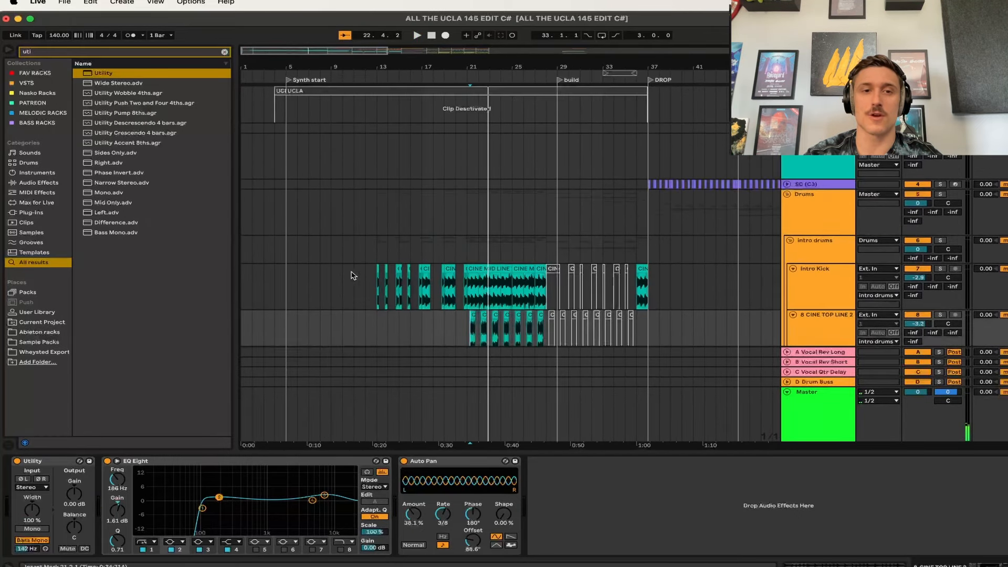
scroll(363, 278, "down", 20)
scroll(364, 279, "up", 3)
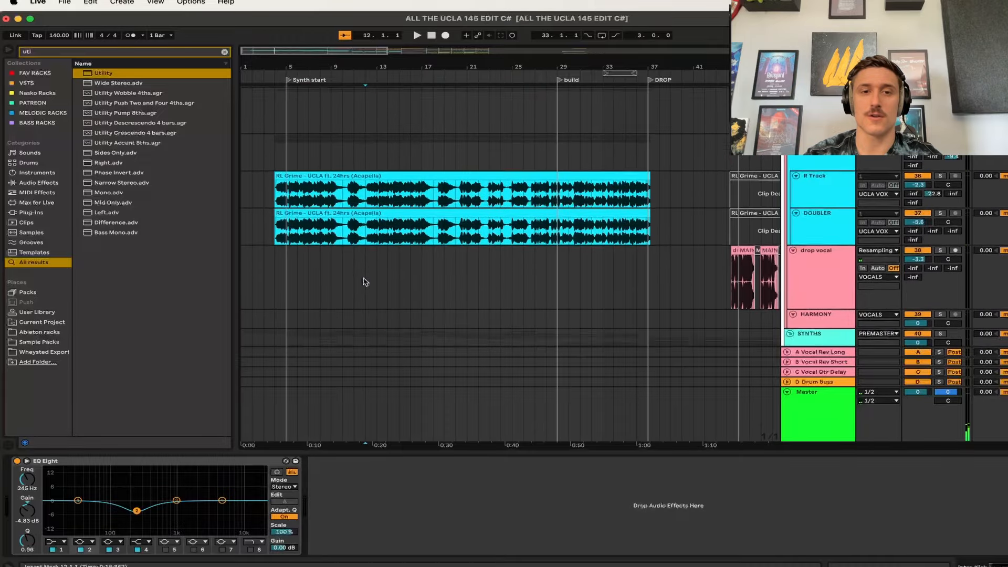
scroll(363, 278, "down", 10)
scroll(363, 282, "down", 20)
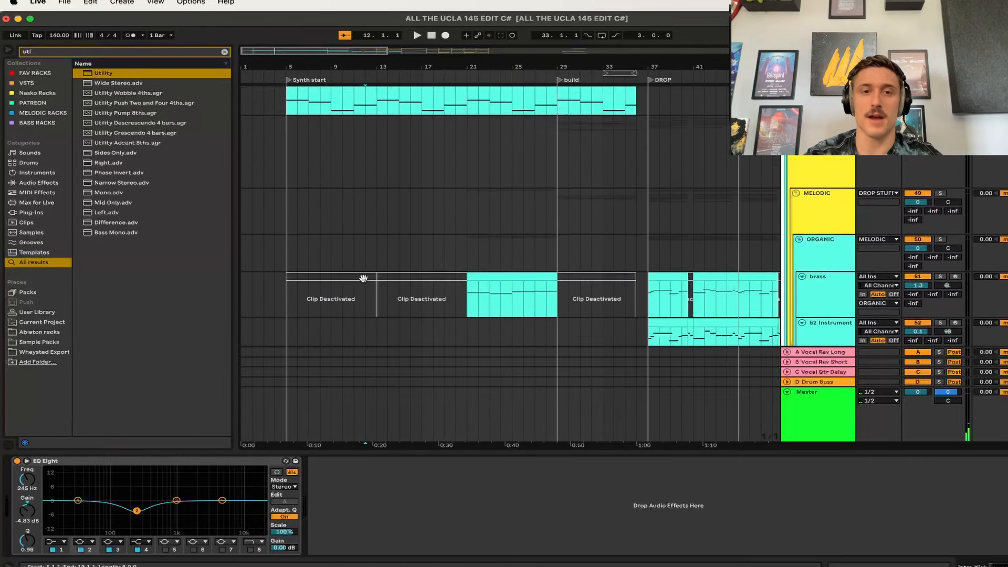
scroll(363, 282, "down", 20)
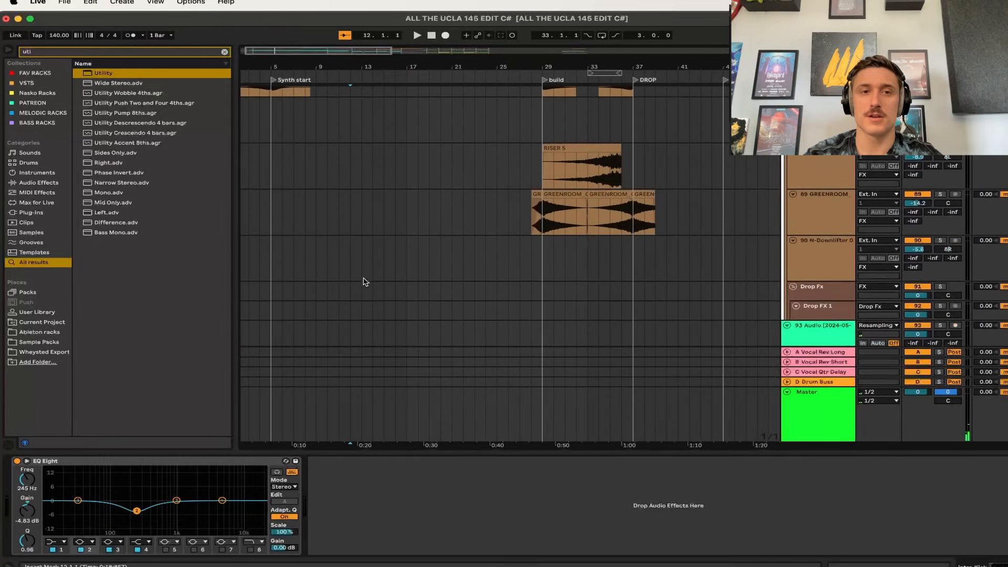
scroll(363, 282, "up", 20)
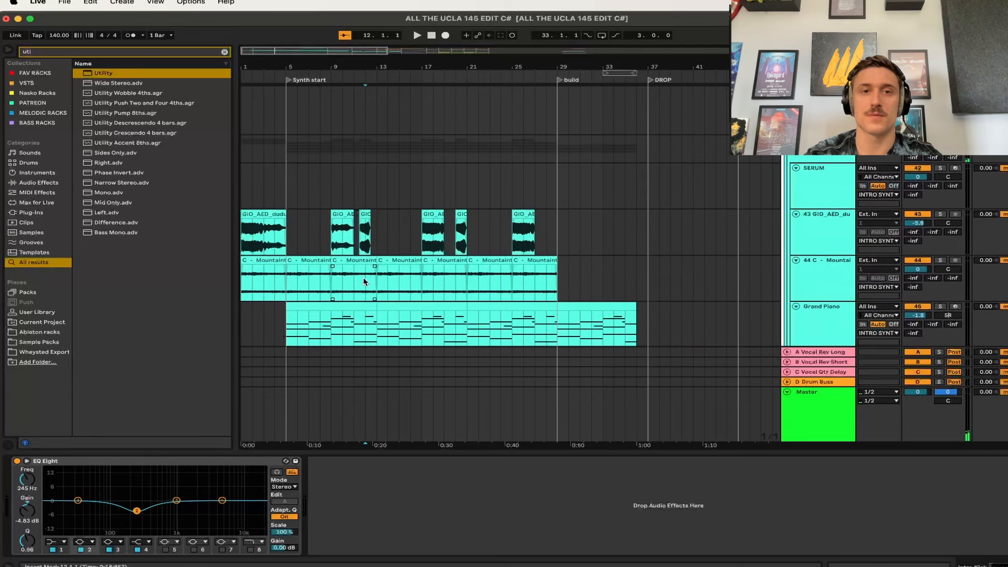
scroll(364, 282, "up", 10)
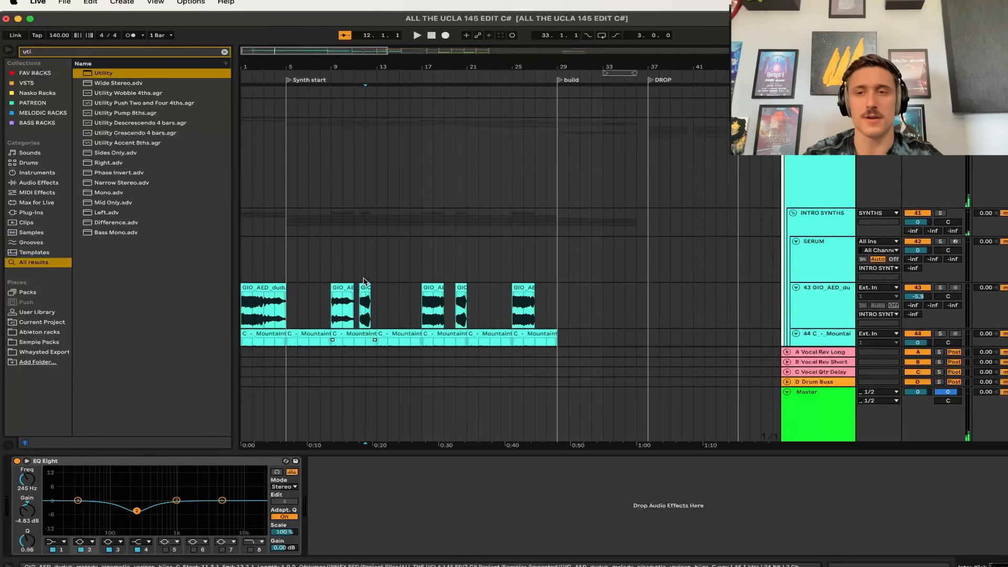
- Play the full arrangement from bar 12 into the section after bar 21 while reviewing its drum and synth tracks
left_click(366, 166)
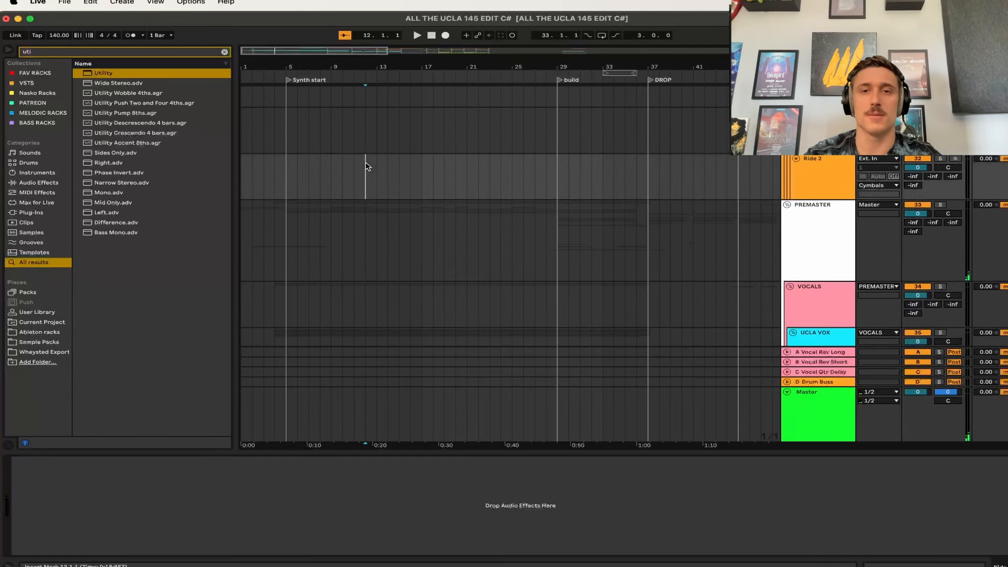
scroll(426, 209, "up", 10)
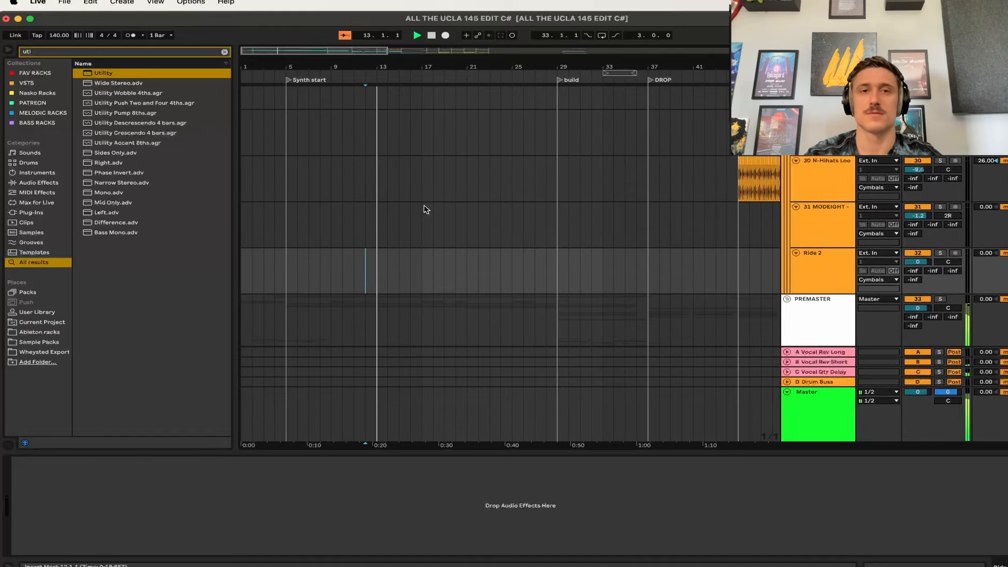
scroll(425, 209, "up", 10)
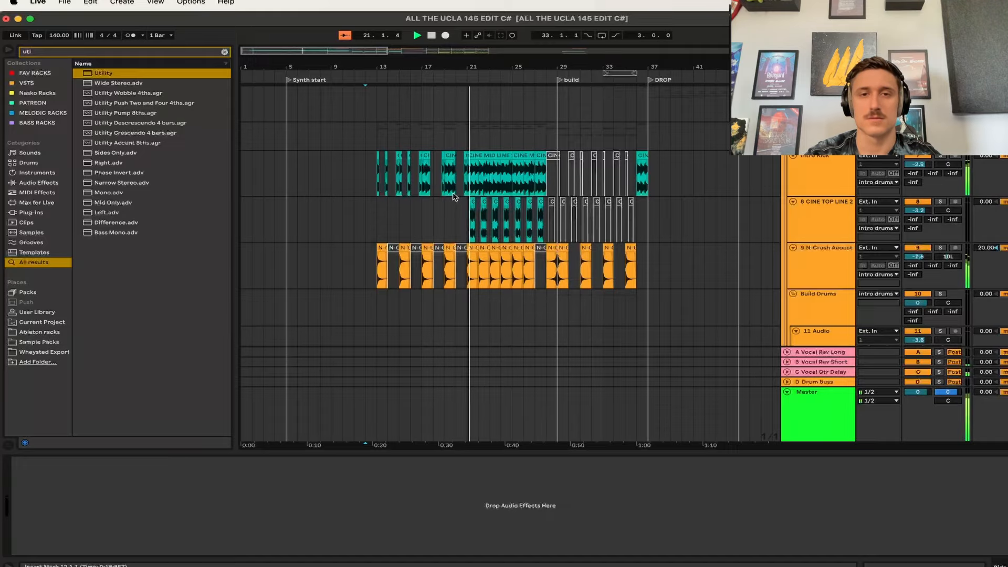
scroll(454, 197, "down", 15)
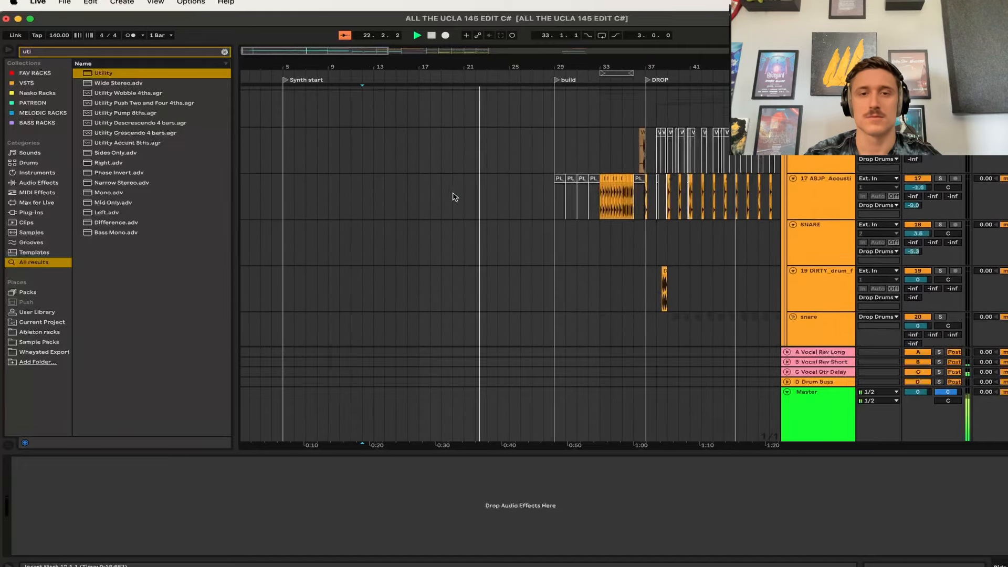
scroll(454, 197, "down", 12)
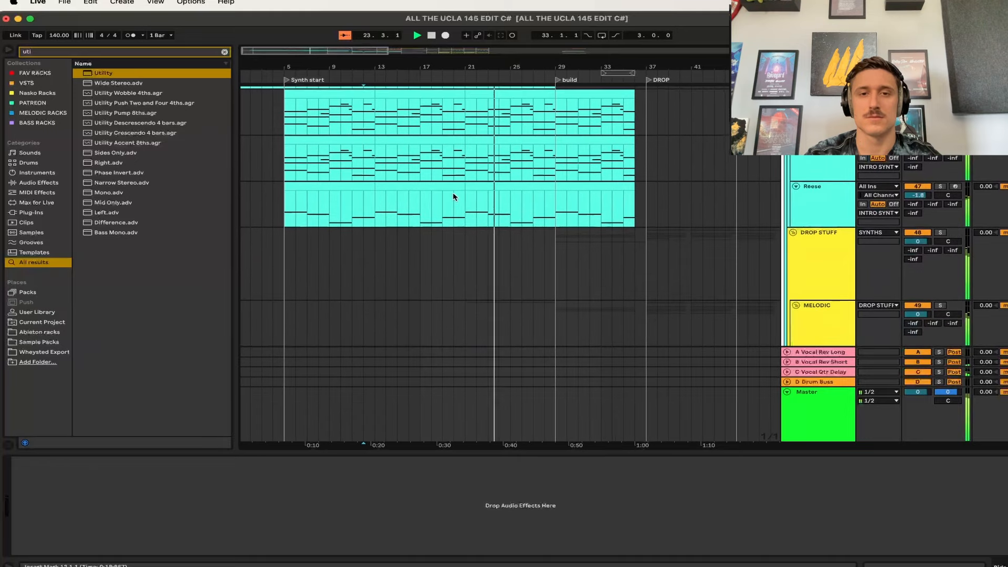
scroll(494, 214, "down", 6)
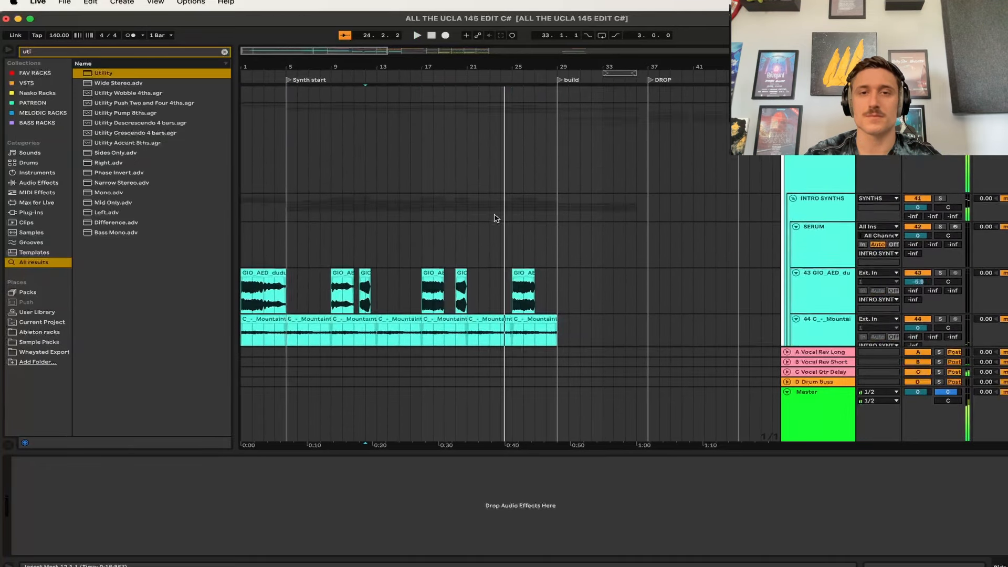
scroll(494, 216, "up", 5)
- Play the brass track's active clip in the mix from bar 20 and hide the automation lanes
left_click(494, 213)
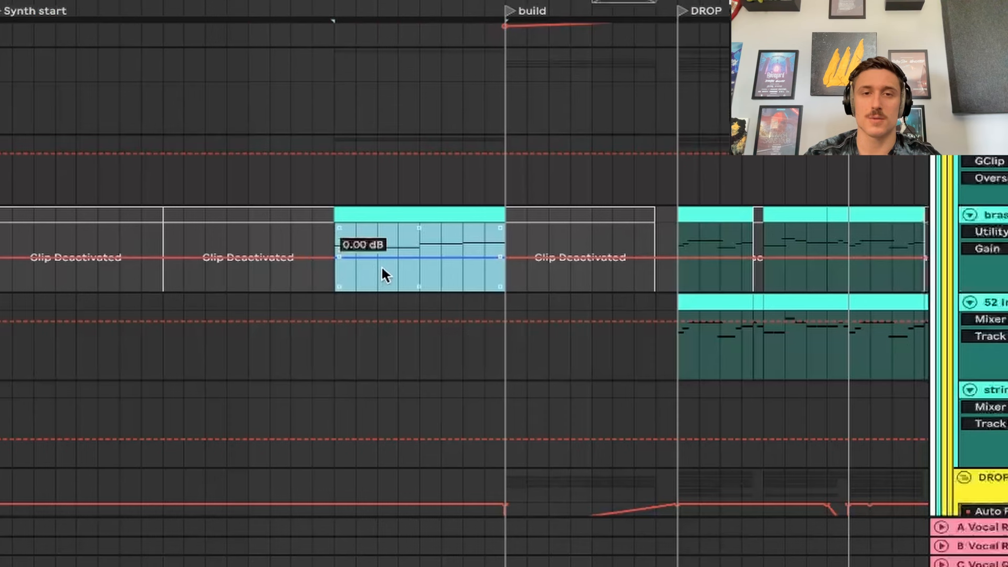
left_click_drag(381, 266, 381, 269)
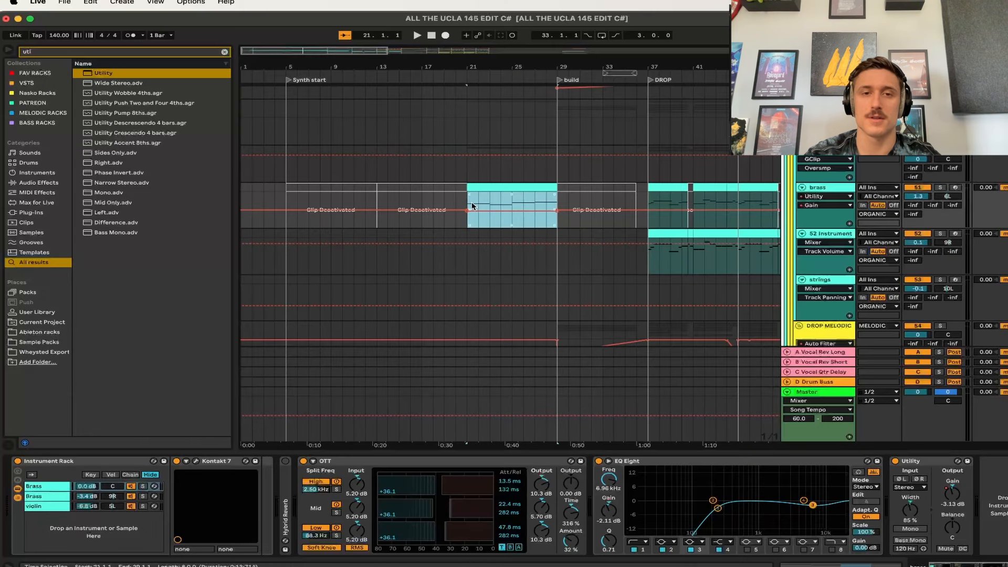
left_click(303, 238)
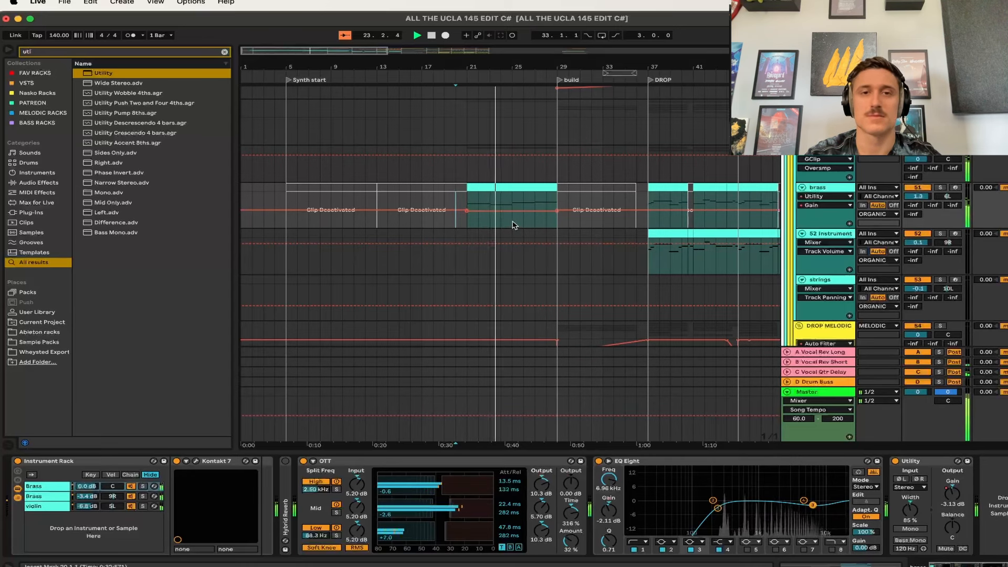
key("a")
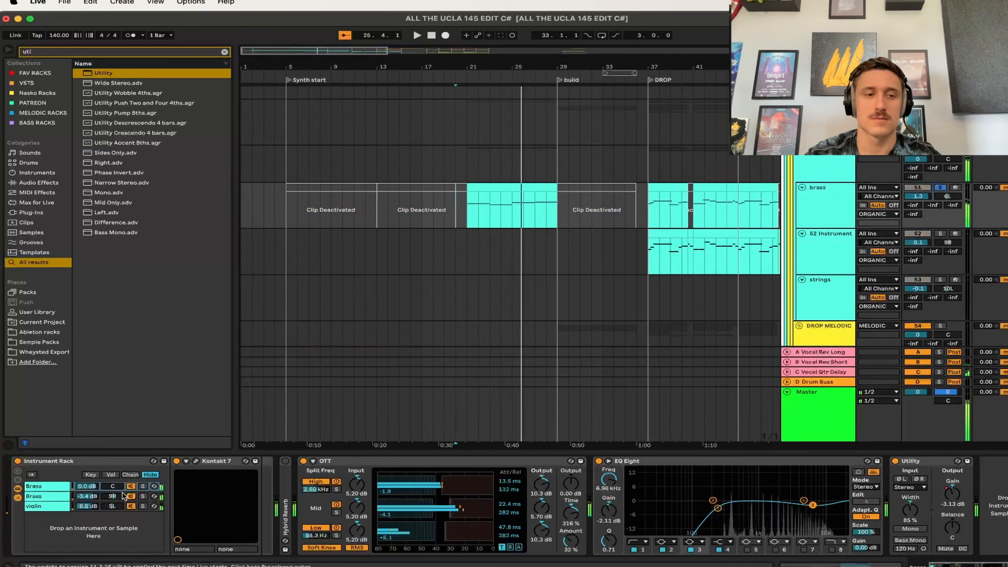
- Audition the soloed brass track's two Brass chains and violin chain in the Instrument Rack around bar 21
key("space")
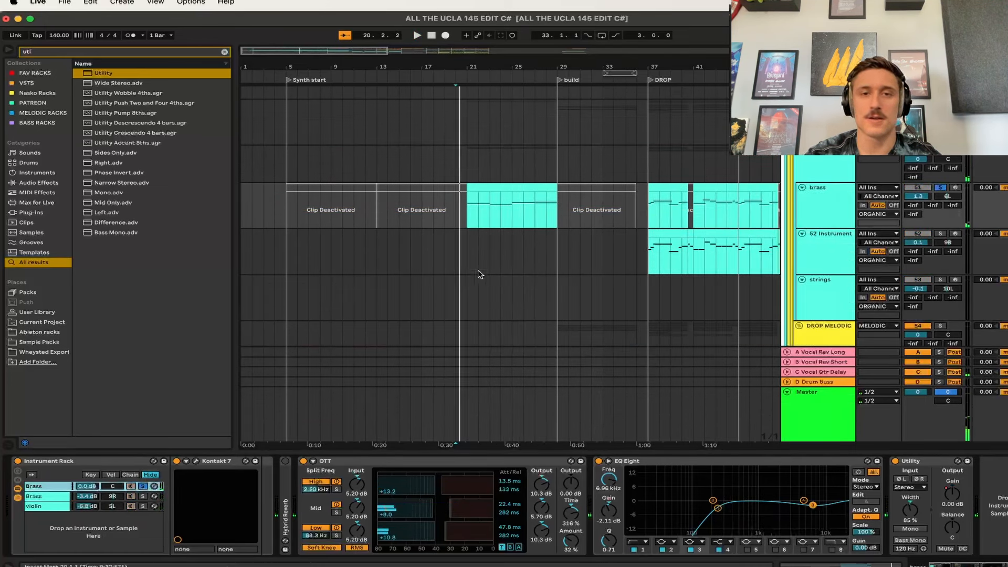
left_click(470, 219)
key("space")
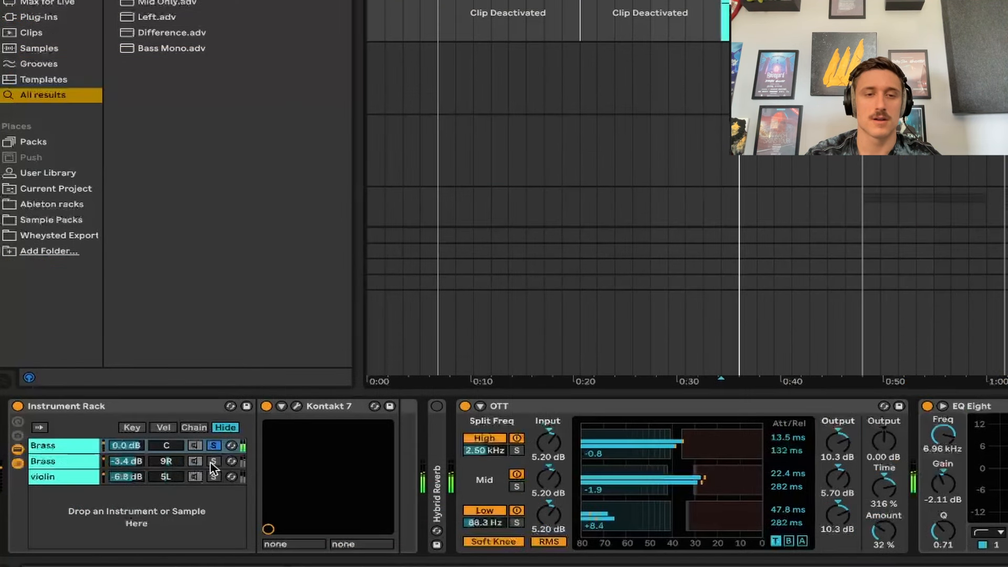
left_click(211, 463)
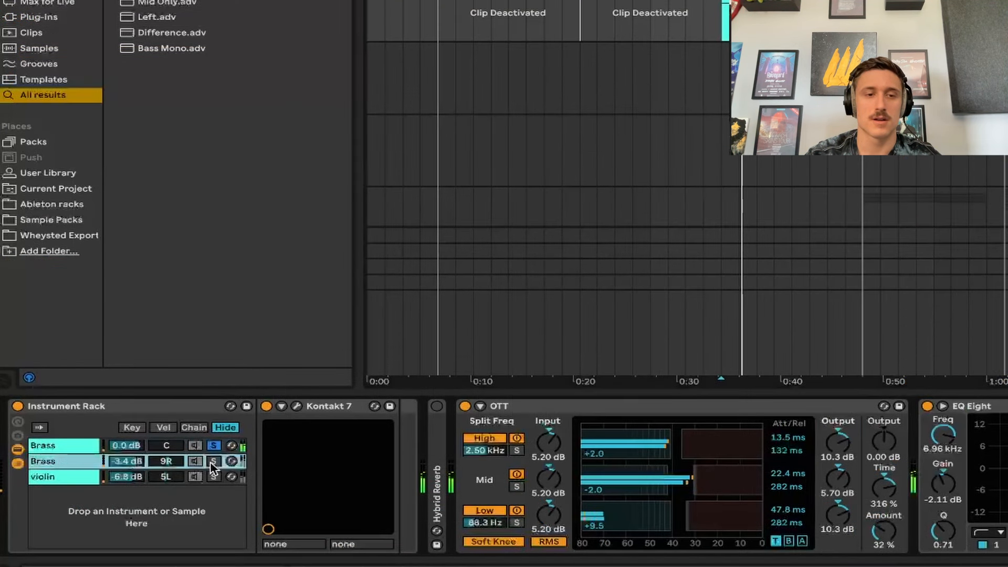
left_click(213, 477)
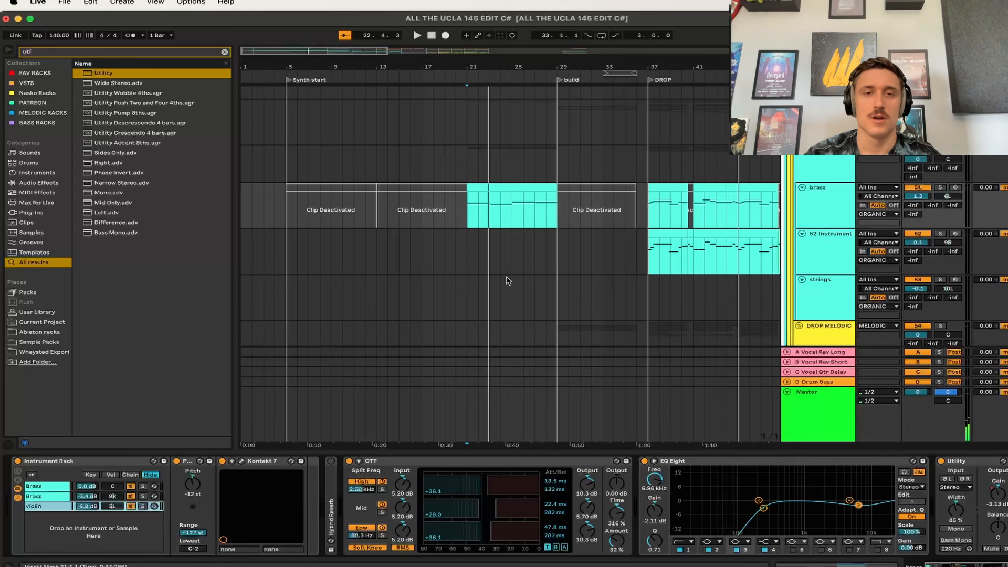
- Solo the SYNTHS group and play it from bar 21 to hear the brass layered with the intro synths
scroll(508, 280, "up", 15)
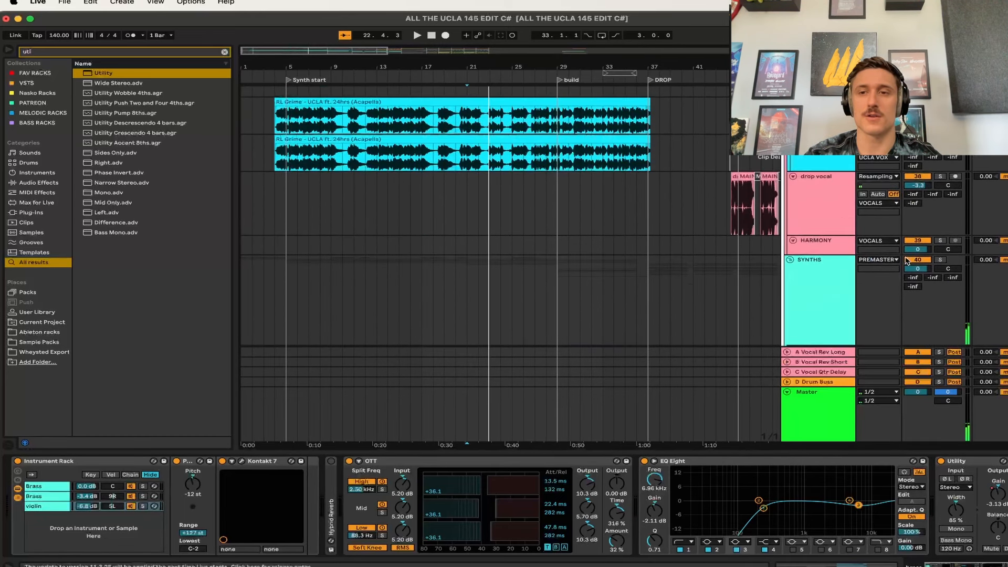
key("space")
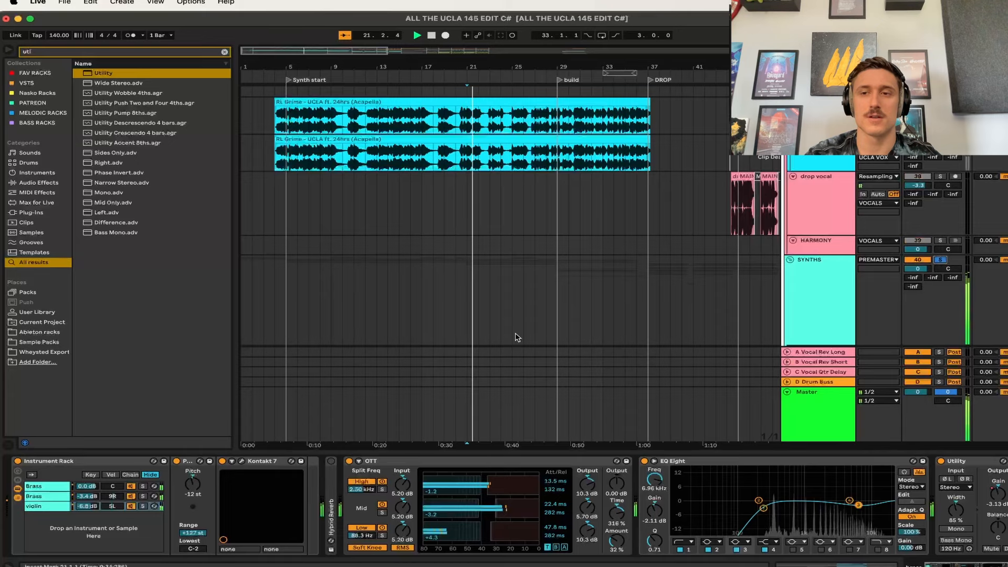
scroll(515, 333, "down", 8)
scroll(515, 332, "down", 6)
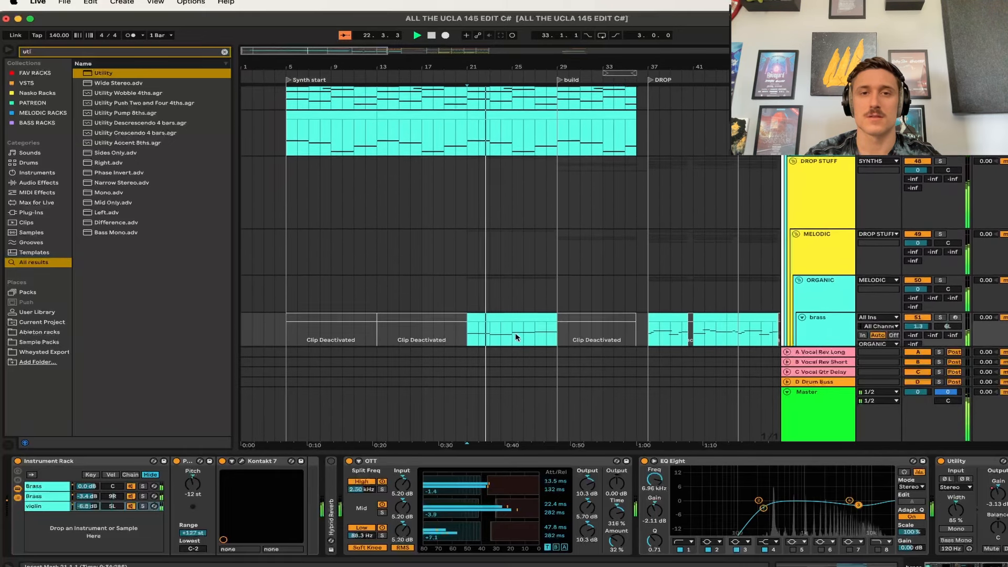
scroll(515, 337, "up", 1)
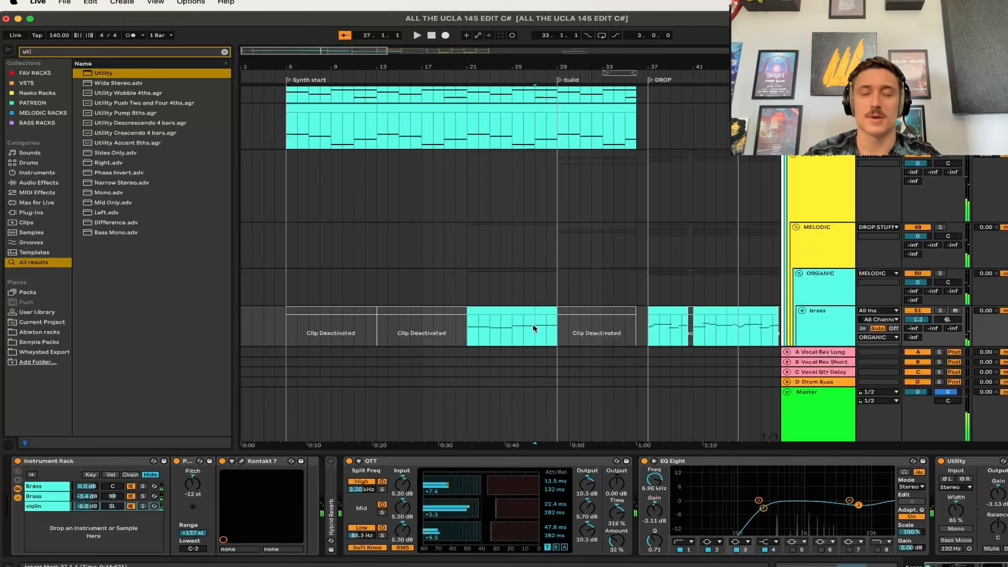
- Play the soloed SYNTHS group from bar 26 through the brass clip's last two bars before the build
key("plus")
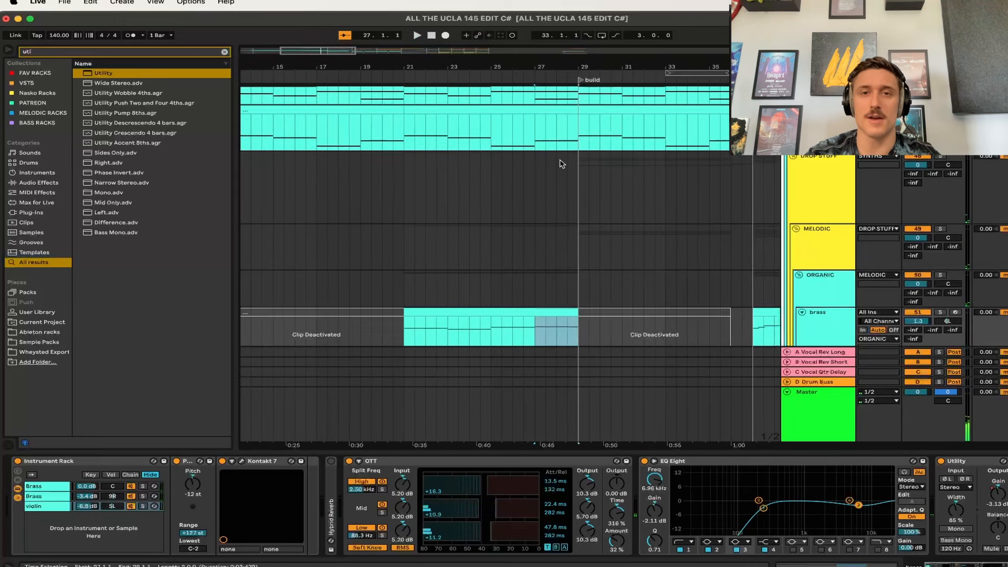
scroll(561, 162, "down", 3)
left_click(526, 238)
key("space")
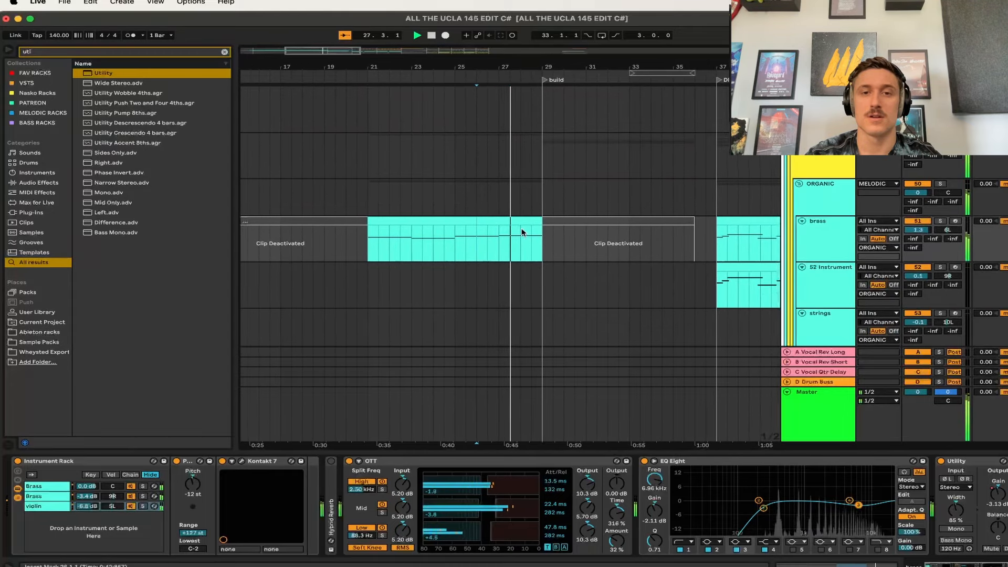
scroll(518, 220, "up", 5)
scroll(520, 220, "up", 20)
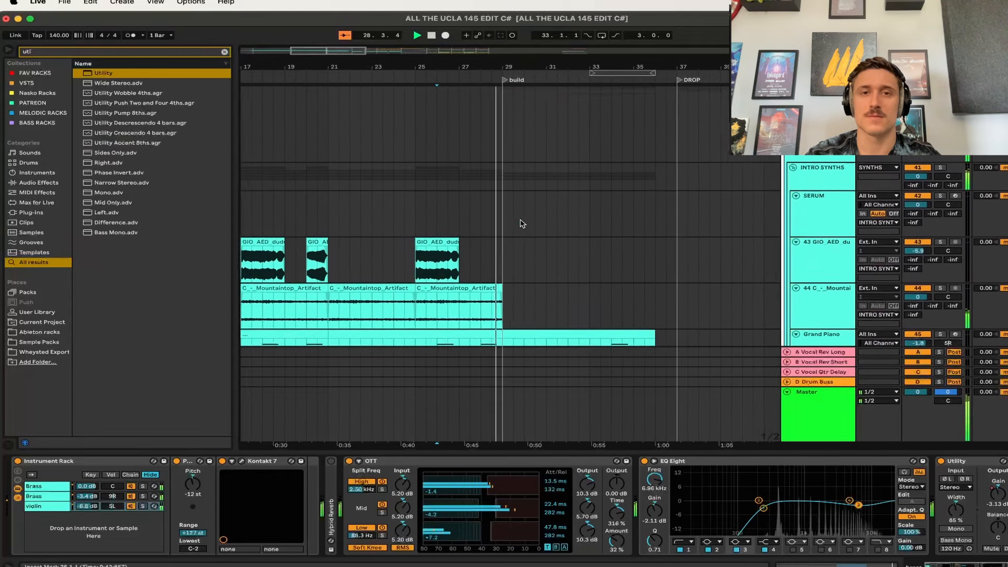
- Select the deactivated CINE MID LINE 2 and CINE TOP LINE 2 clips in bar 28 before the build
scroll(500, 170, "up", 3)
left_click(499, 169)
key("space")
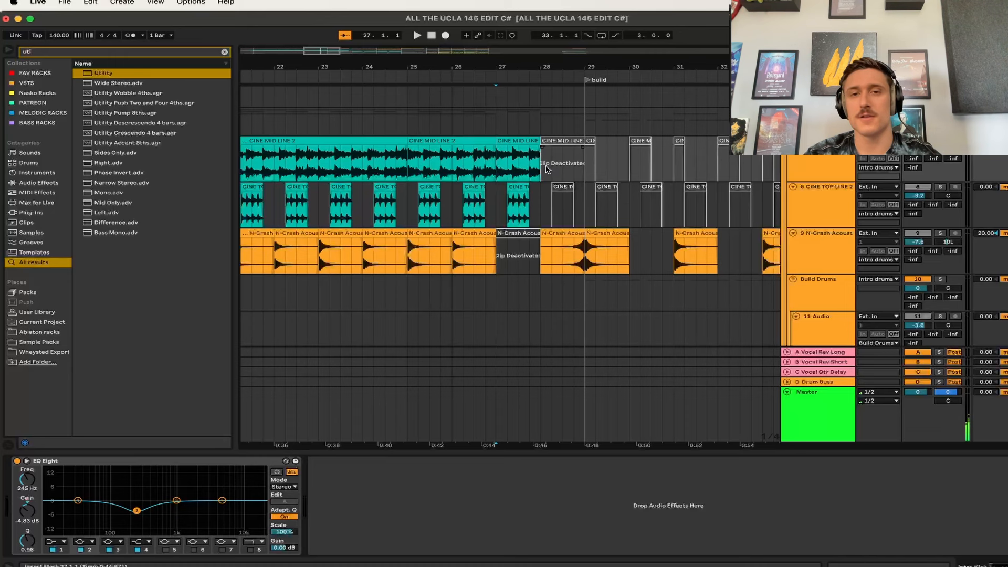
left_click_drag(544, 166, 573, 218)
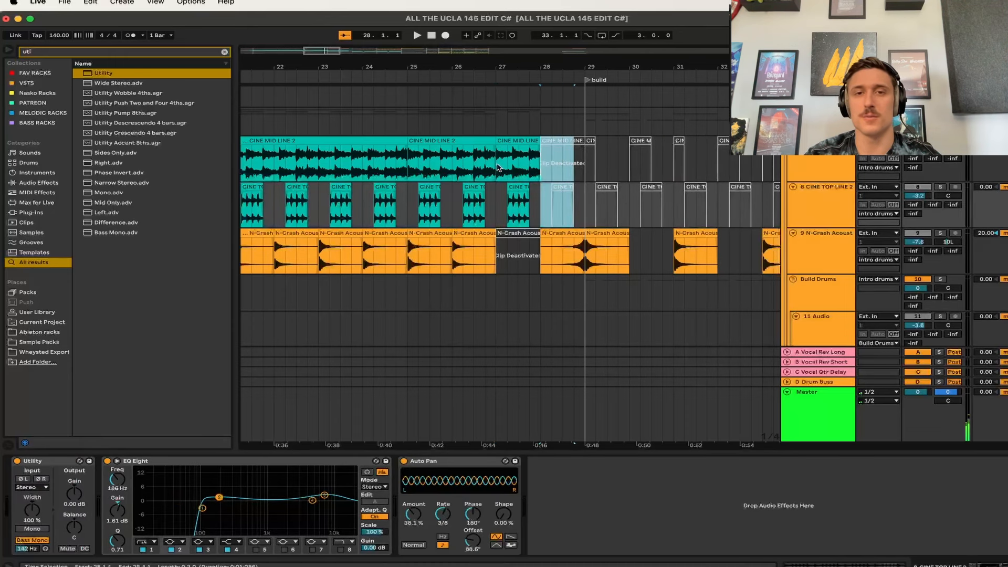
- Play the full mix from bar 26 across the drum gap into the build, then stop playback
left_click(443, 168)
key("space")
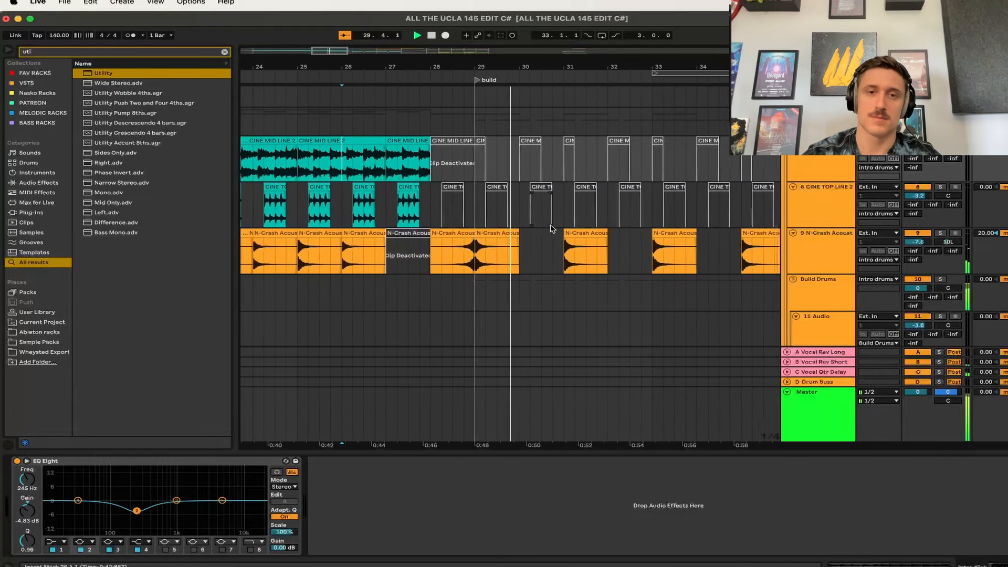
scroll(513, 297, "down", 5)
scroll(514, 298, "down", 5)
key("space")
- Solo the 13 Snare Zombie track in the Build Drums group and play it from bar 29, then stop playback
scroll(514, 298, "up", 4)
scroll(514, 298, "down", 3)
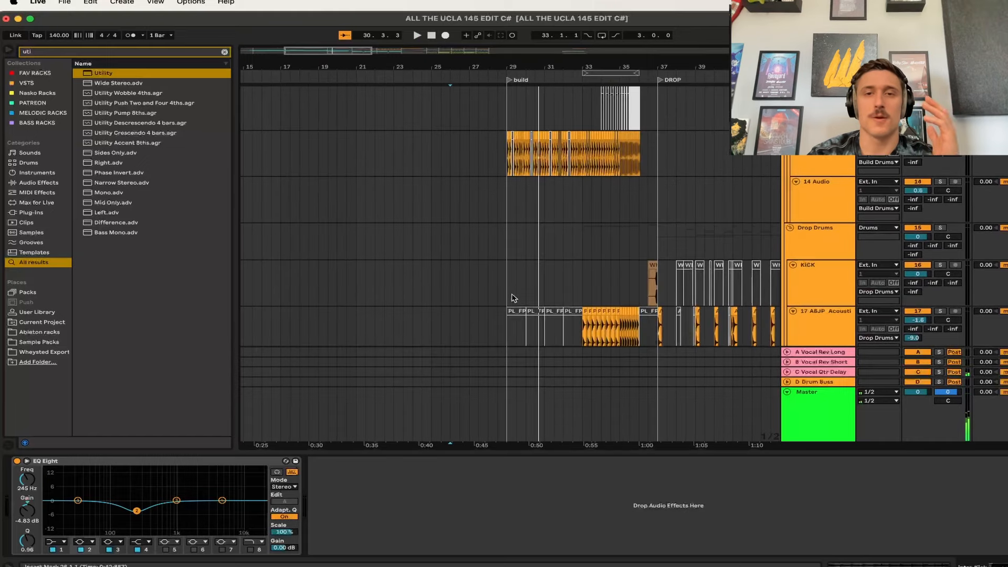
scroll(544, 210, "up", 3)
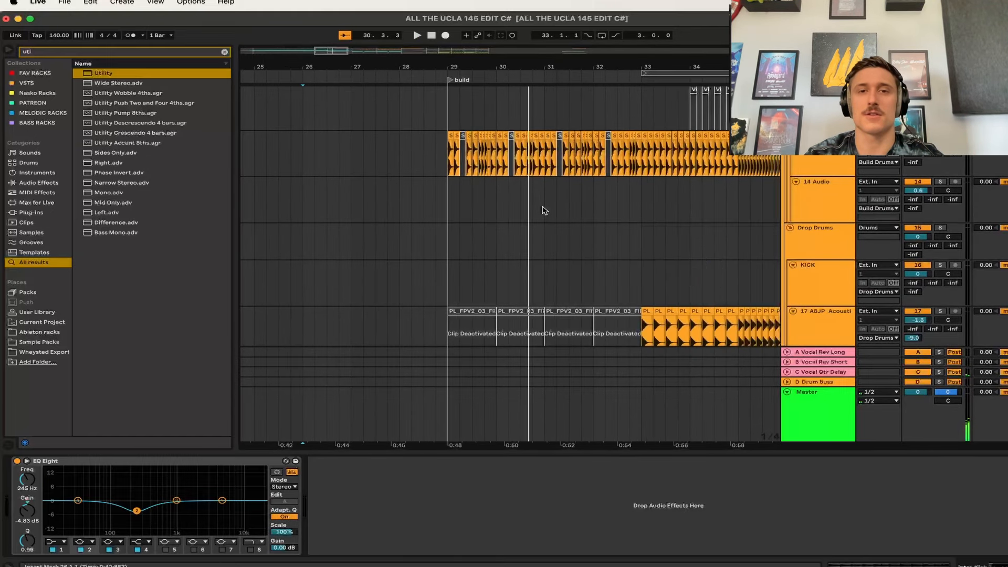
left_click(449, 163)
scroll(552, 195, "up", 1)
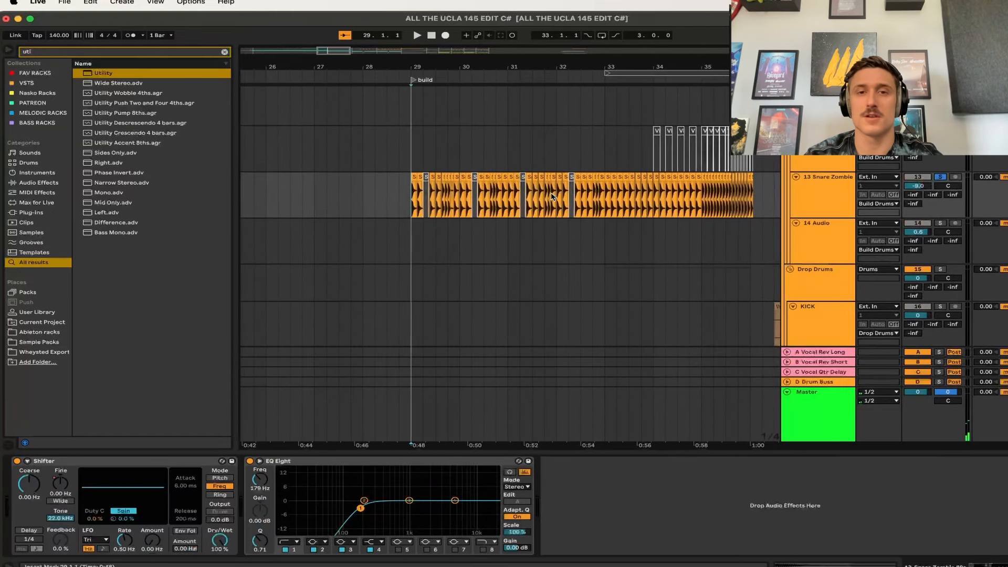
key("space")
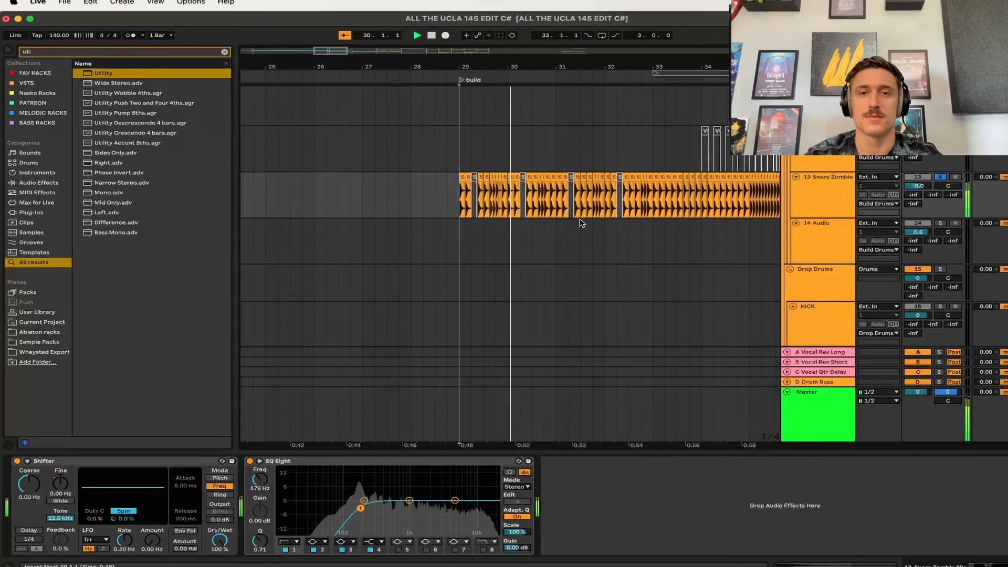
scroll(546, 216, "down", 5)
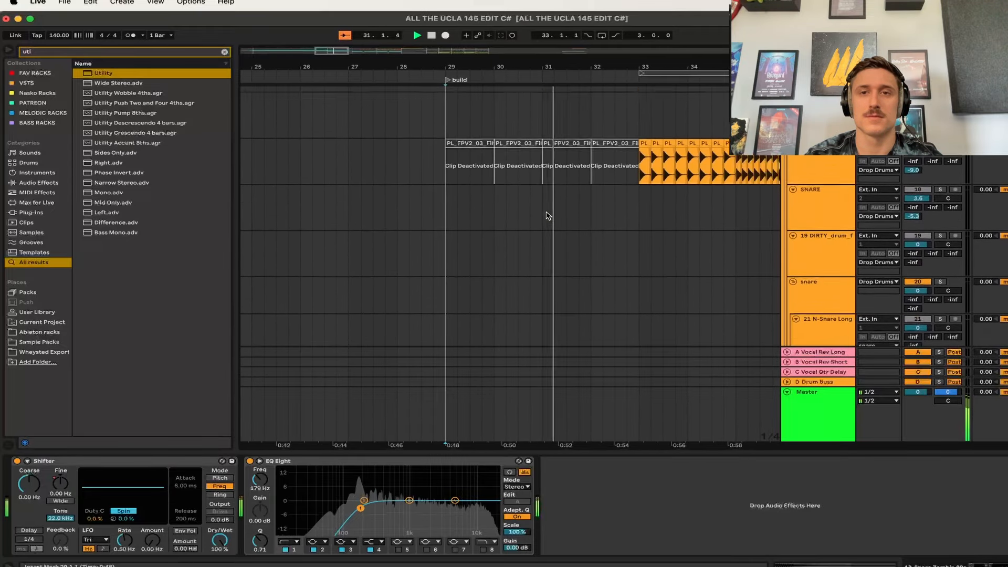
scroll(546, 215, "up", 8)
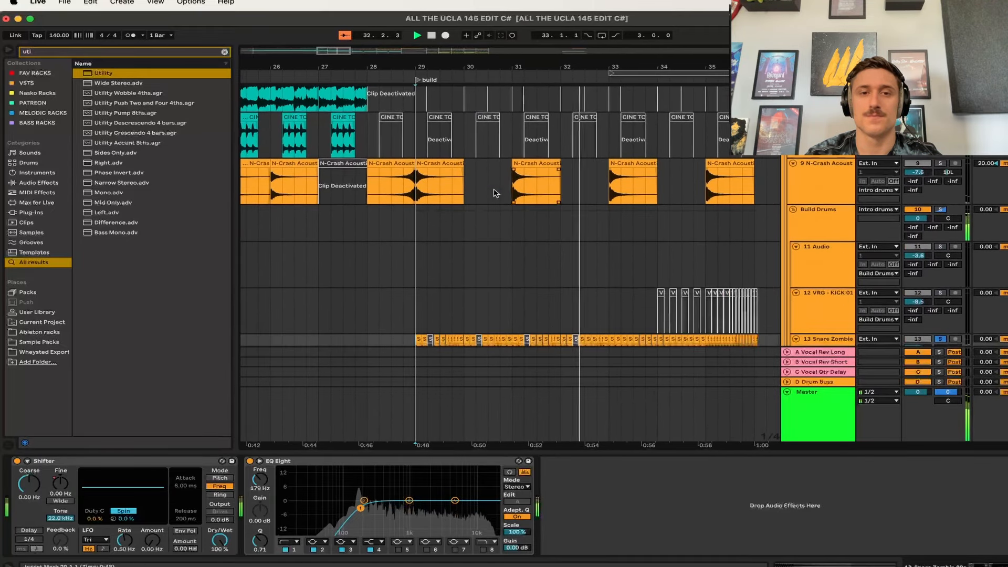
scroll(556, 179, "up", 2)
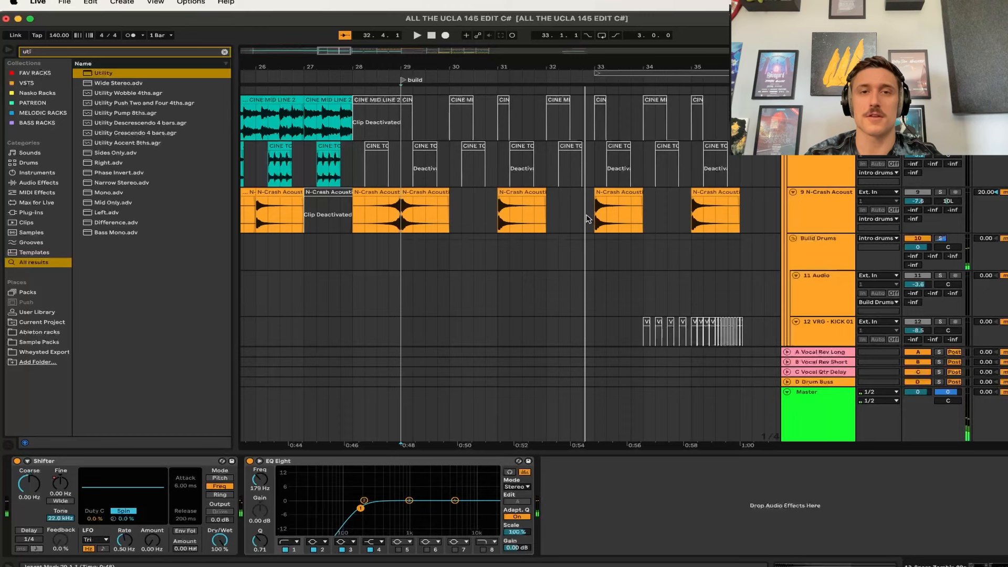
- Solo the 17 ABJP_Acousti kick track and play its accelerating clips from bar 33, then stop playback
scroll(441, 158, "up", 1)
scroll(689, 226, "down", 10)
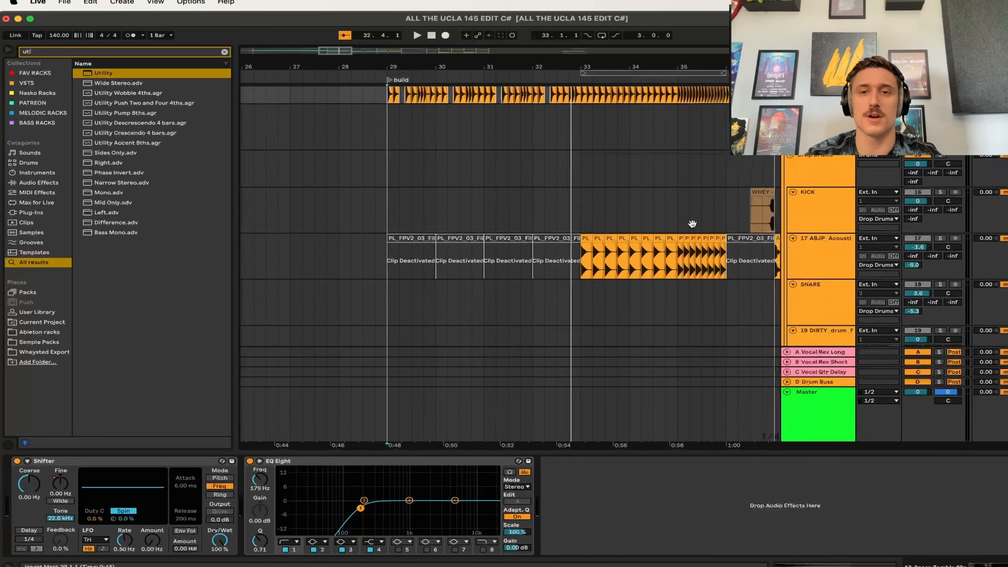
left_click(587, 179)
scroll(655, 222, "up", 2)
scroll(655, 223, "right", 3)
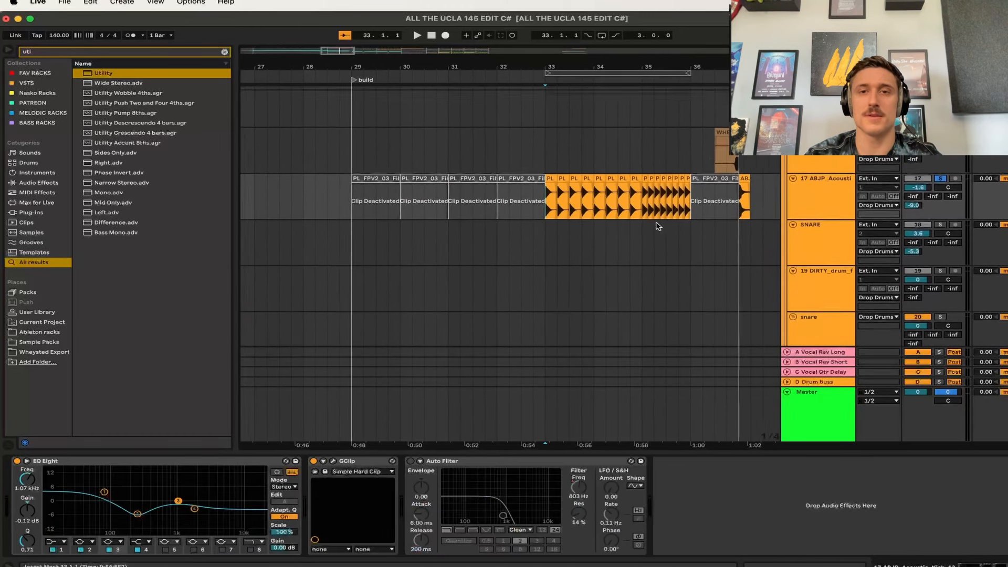
key("space")
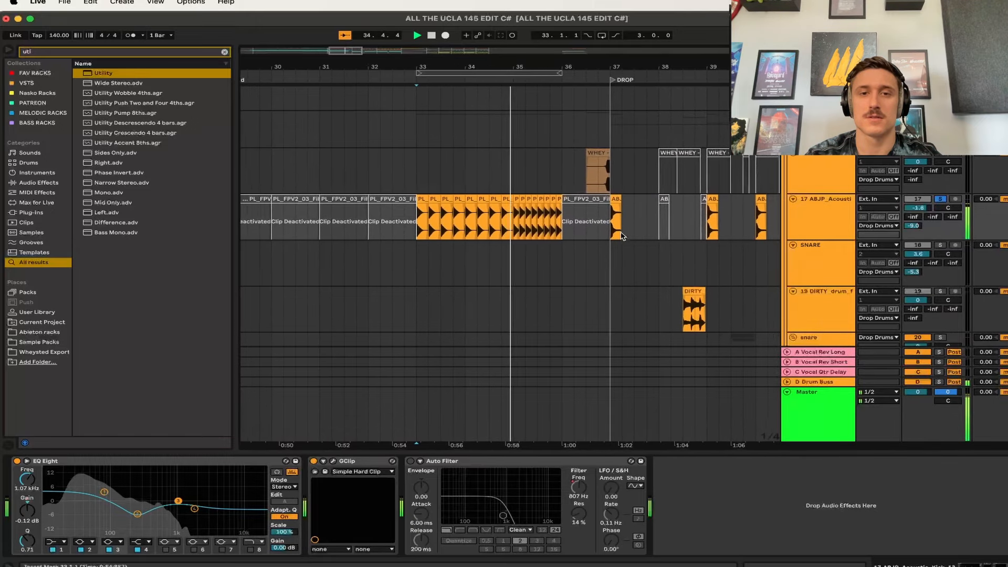
scroll(517, 246, "down", 15)
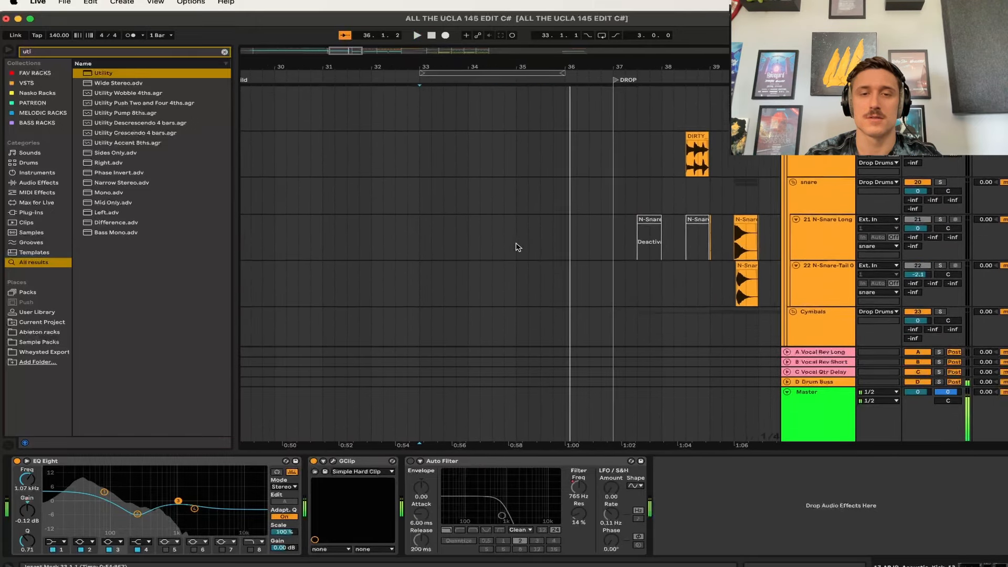
- Play the build FX tracks from bar 29 and solo the 89 GREENROOM riser track
scroll(517, 247, "down", 8)
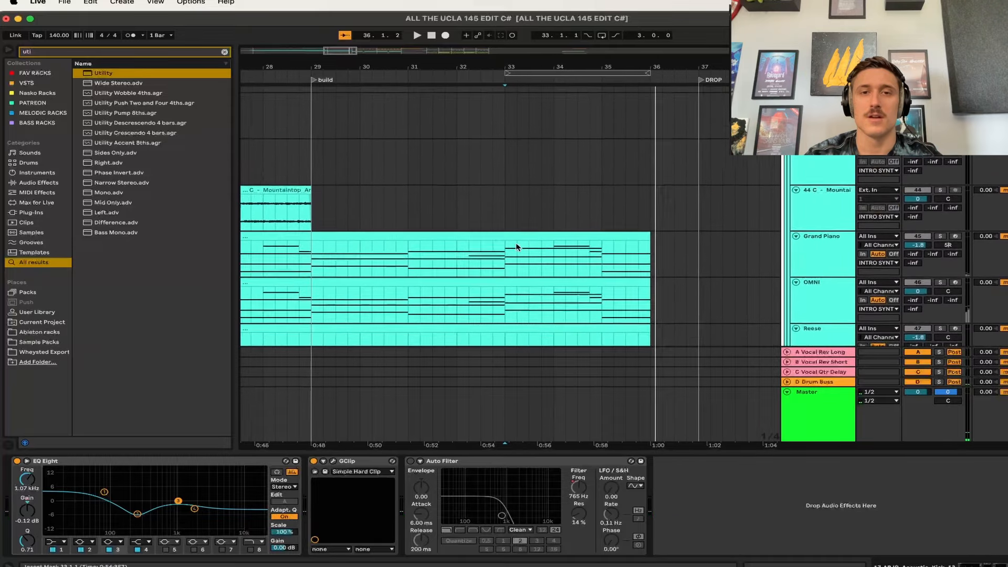
left_click(340, 194)
scroll(339, 193, "down", 10)
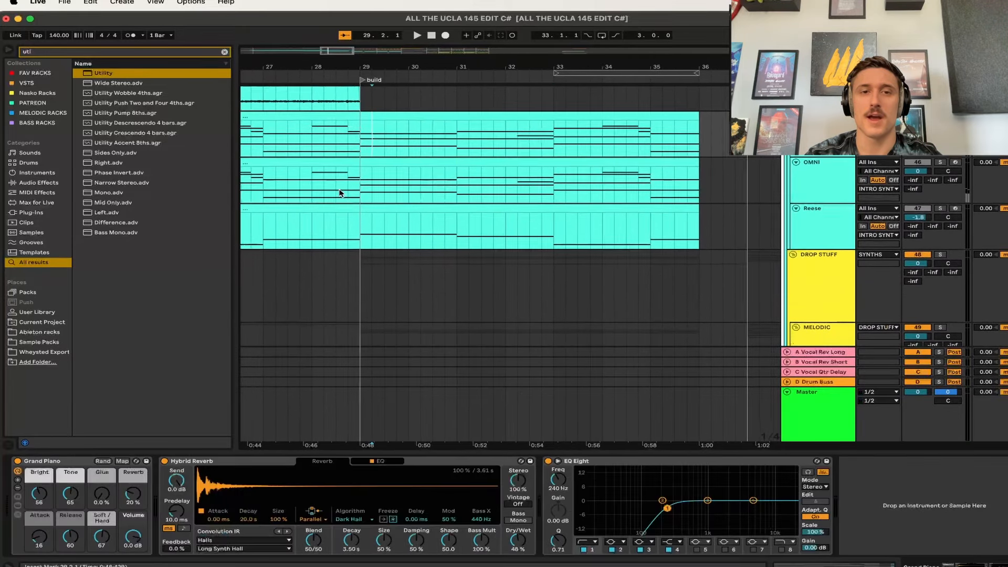
scroll(408, 189, "down", 15)
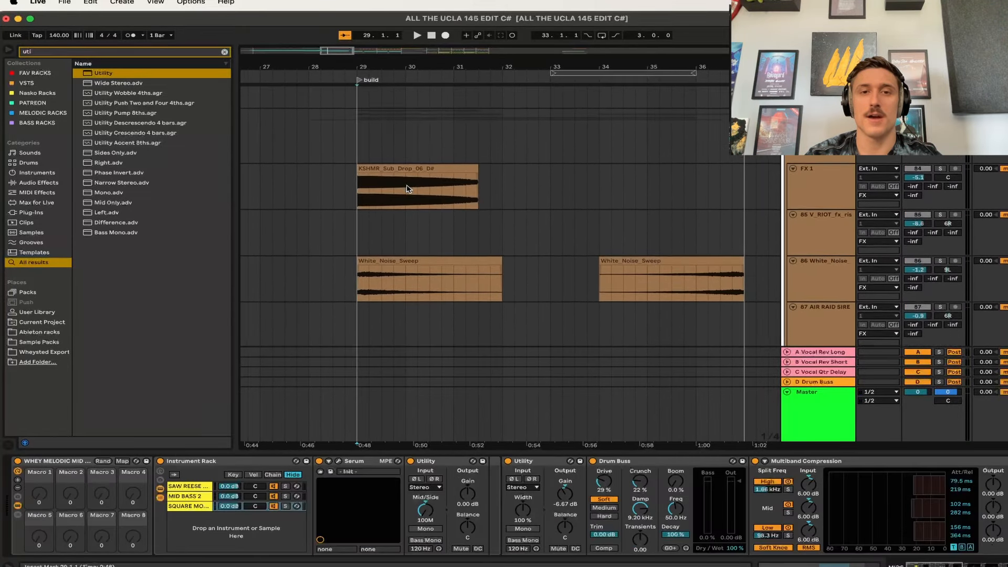
left_click(359, 182)
scroll(461, 213, "left", 5)
key("space")
scroll(461, 213, "down", 3)
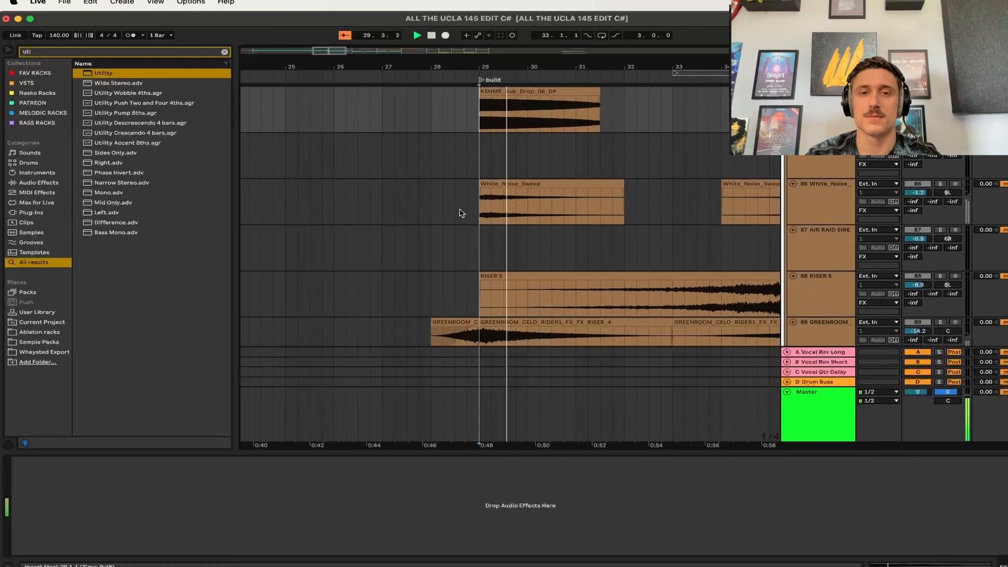
scroll(480, 214, "down", 3)
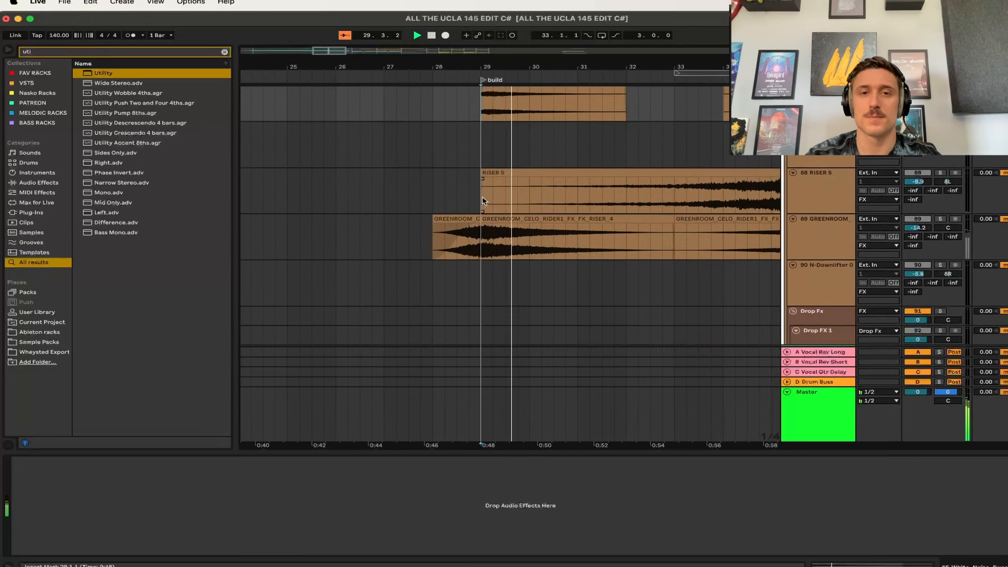
scroll(594, 224, "up", 2)
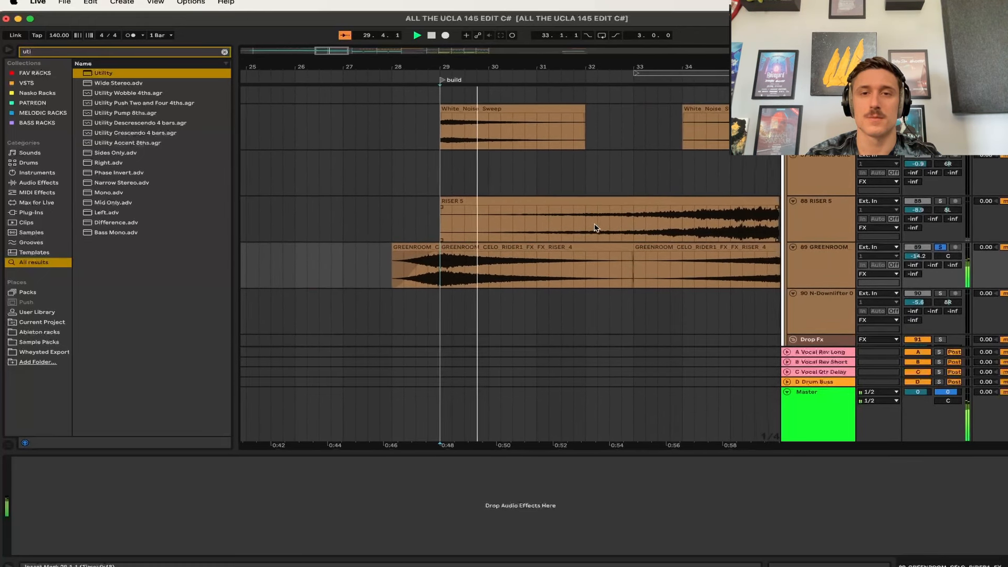
- Solo the 88 RISER 5 track and play the risers from mid-build into the drop, then stop playback
left_click(621, 231)
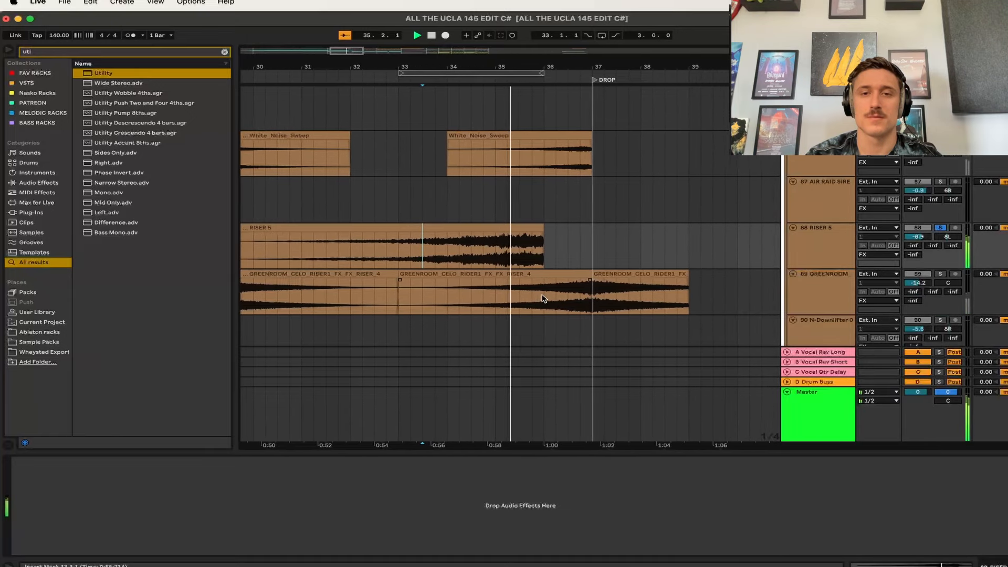
scroll(473, 305, "down", 3)
scroll(516, 306, "up", 10)
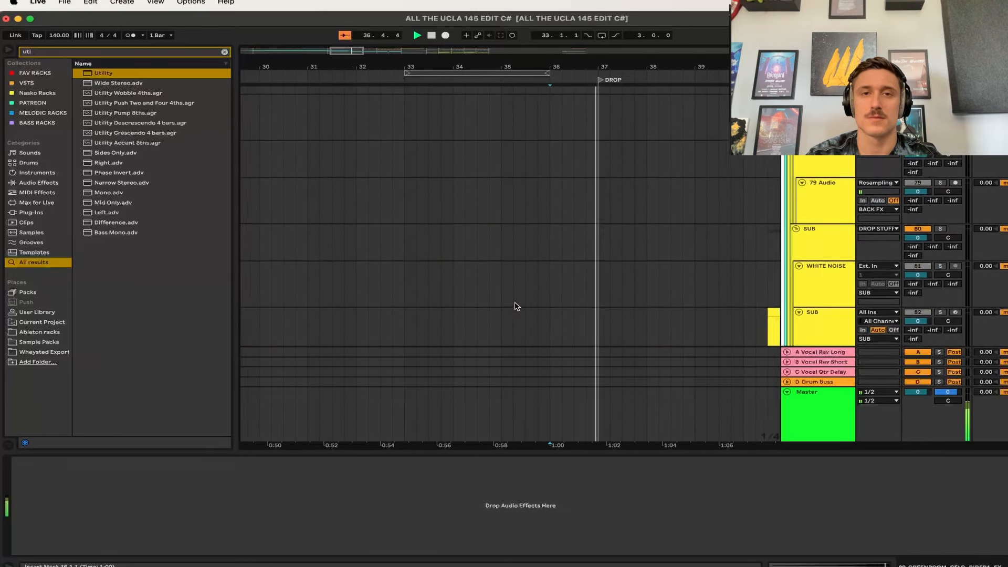
scroll(516, 306, "up", 10)
key("space")
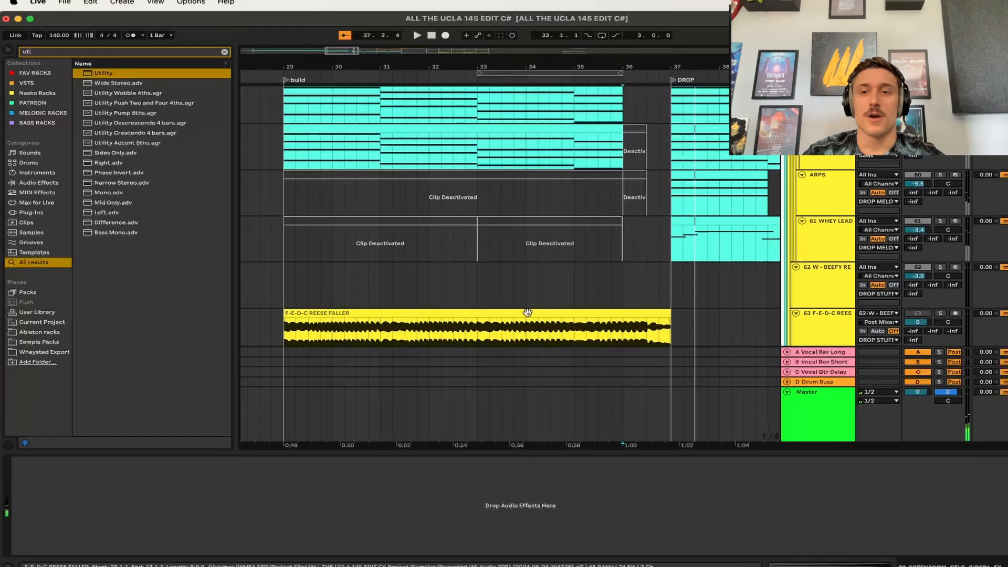
- Solo the DROP MELODIC group and play it from bar 29 through the build to the drop, then stop playback
scroll(528, 312, "up", 10)
left_click(822, 220)
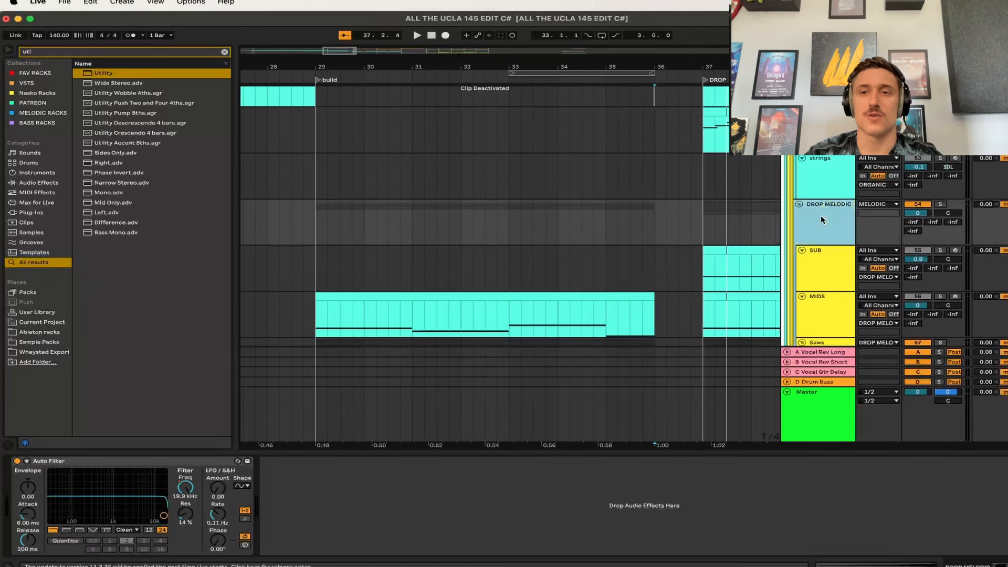
left_click(315, 224)
key("space")
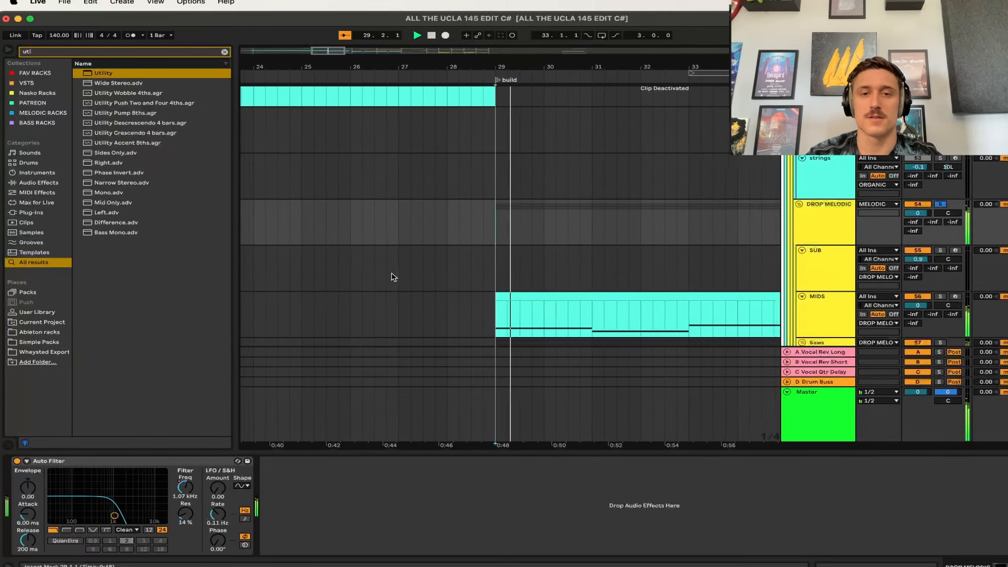
scroll(638, 293, "down", 5)
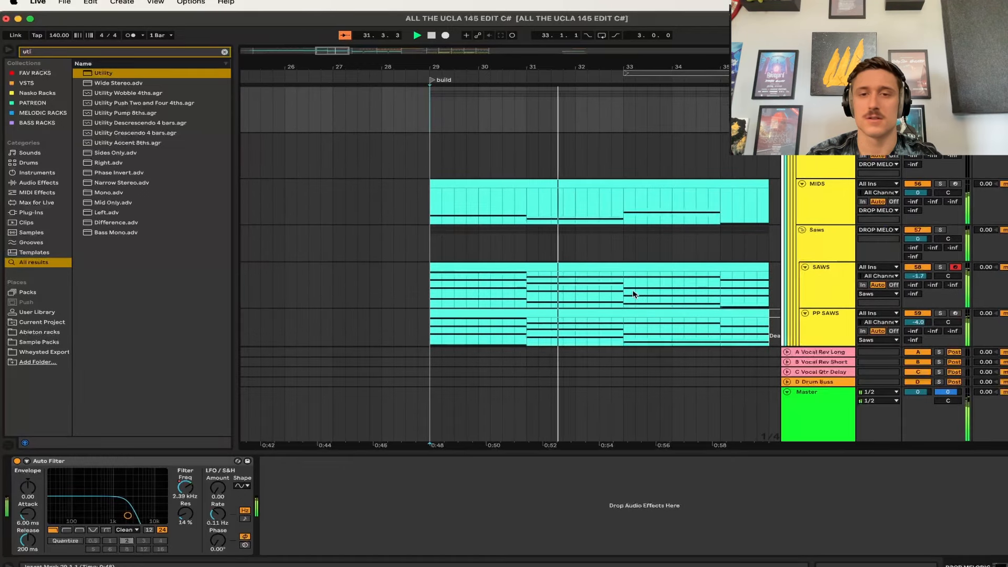
scroll(633, 295, "right", 4)
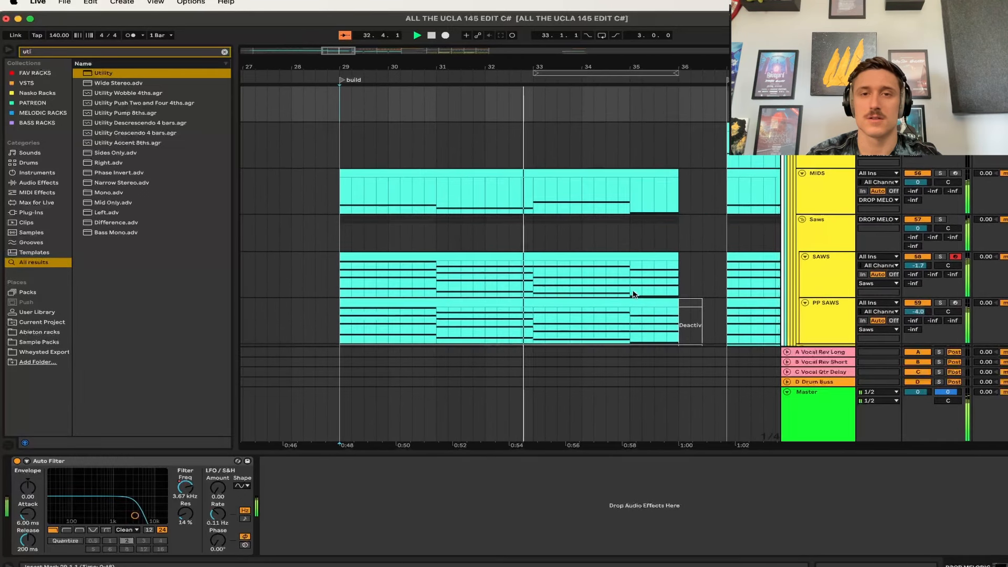
scroll(633, 294, "up", 1)
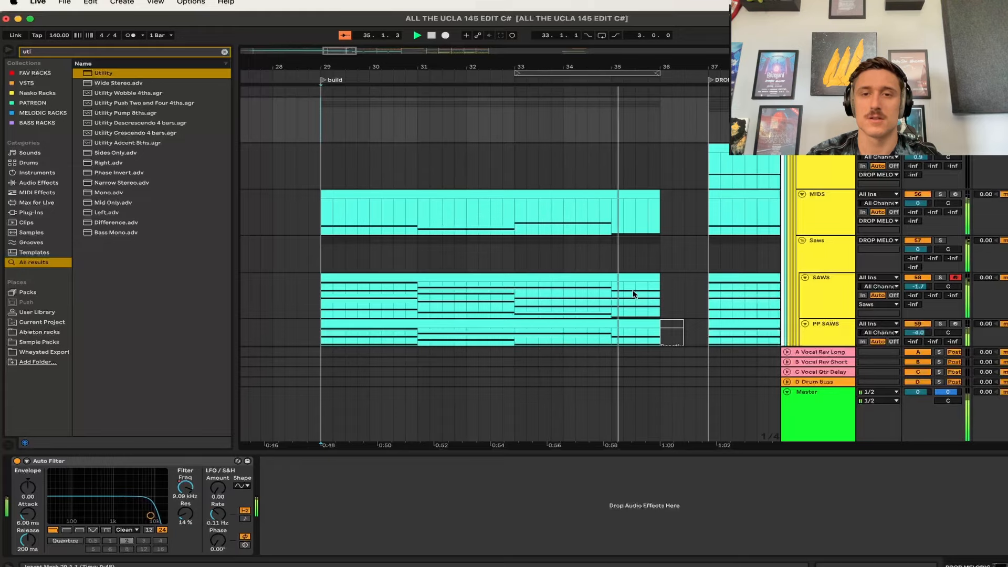
scroll(633, 295, "right", 2)
scroll(633, 294, "down", 5)
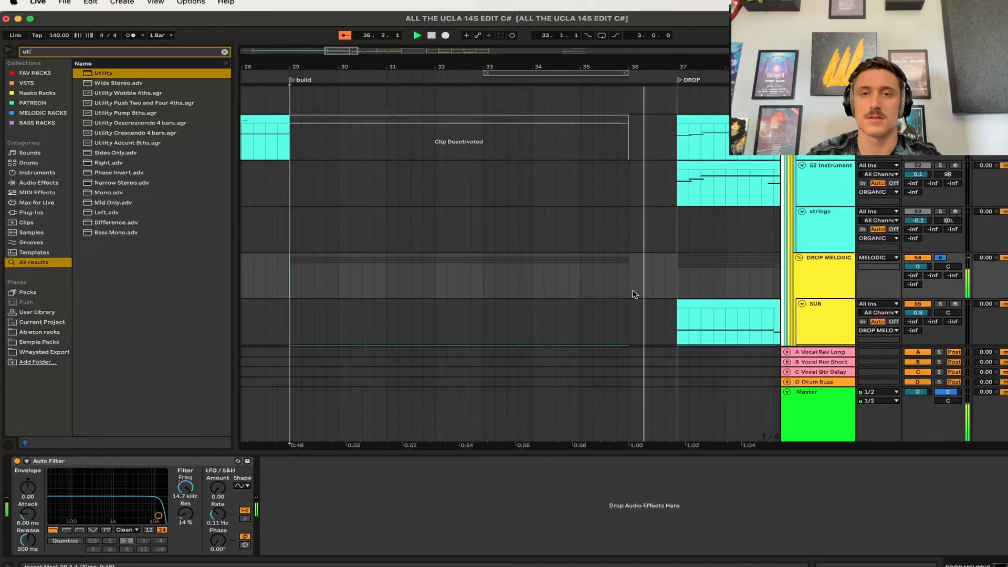
scroll(633, 295, "down", 2)
key("space")
- Show the Auto Filter automation on the DROP MELODIC group across the build, then hide the automation lanes again
left_click(817, 324)
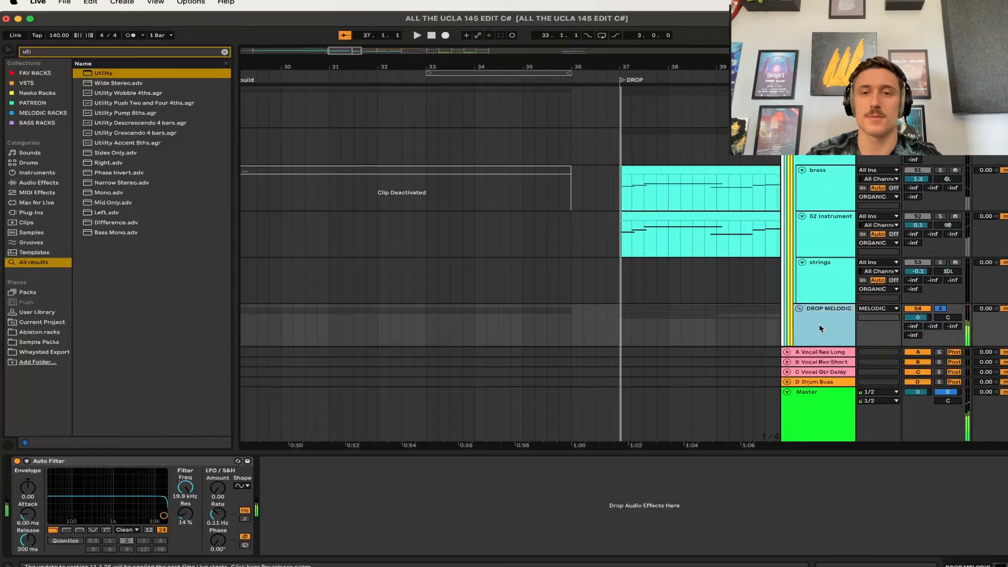
key("a")
scroll(590, 308, "down", 4)
left_click(823, 206)
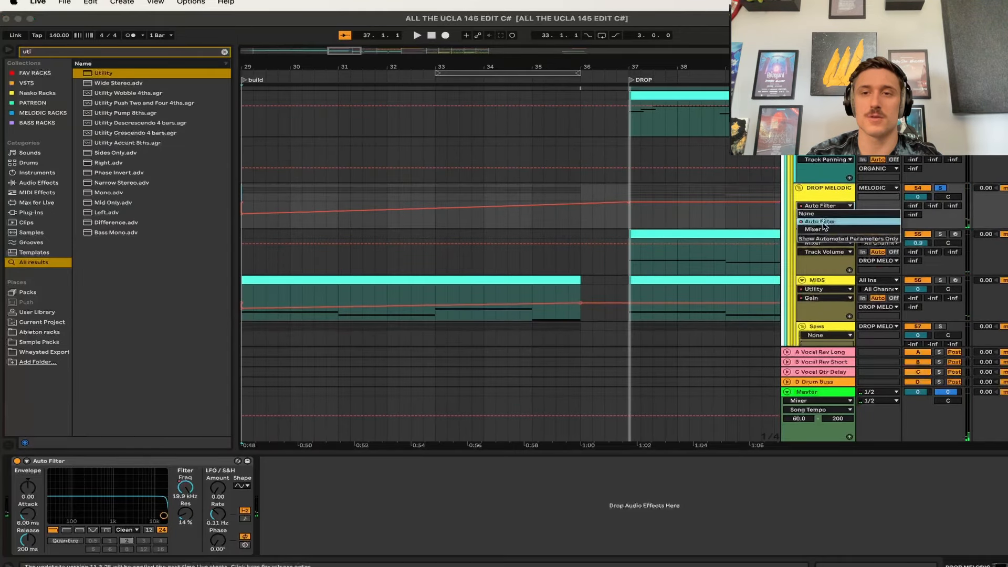
key("a")
- Play the full mix from bar 28 through the build and into the drop, then stop playback
scroll(571, 215, "up", 5)
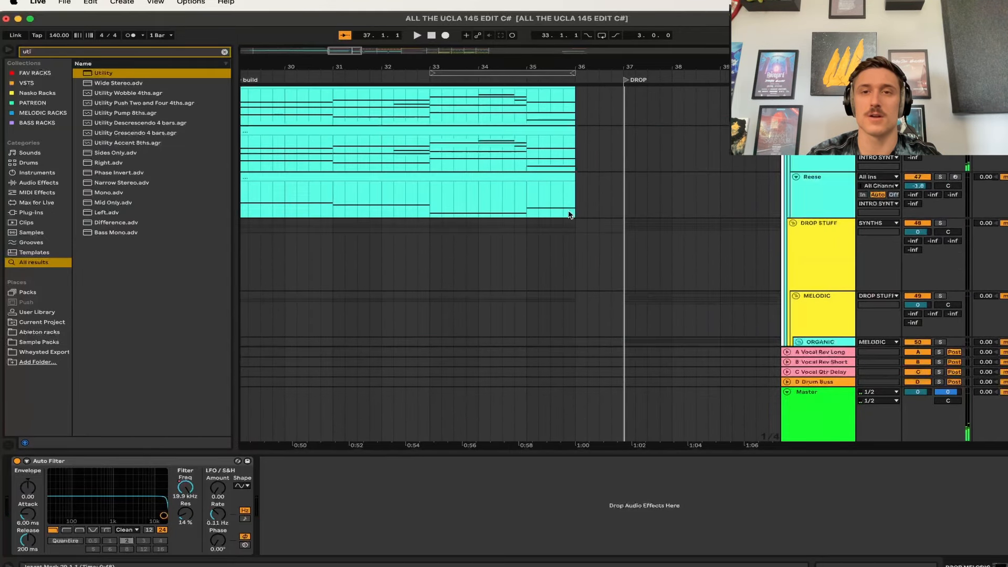
scroll(571, 215, "down", 3)
scroll(571, 215, "up", 10)
scroll(571, 215, "left", 2)
scroll(571, 215, "up", 5)
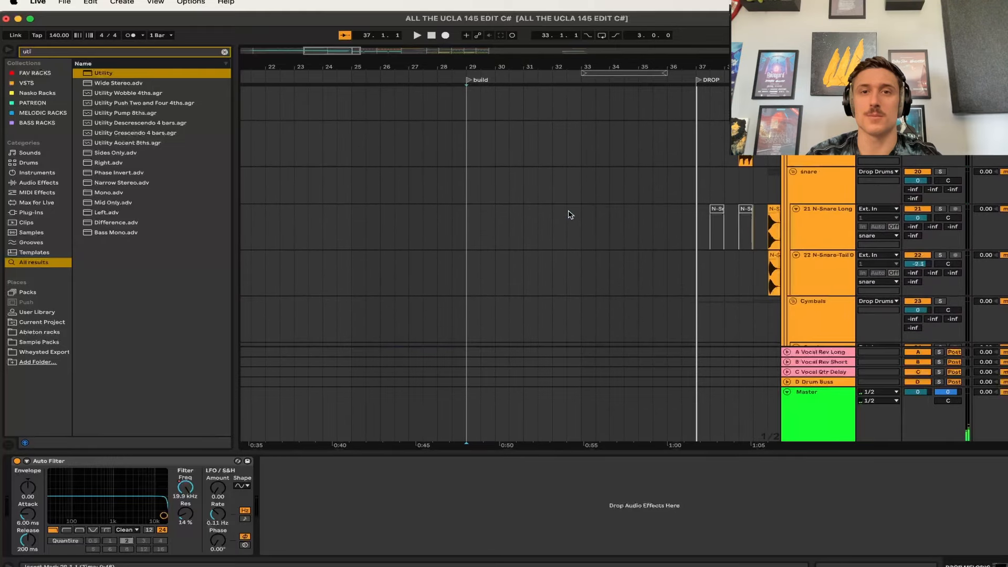
left_click(435, 320)
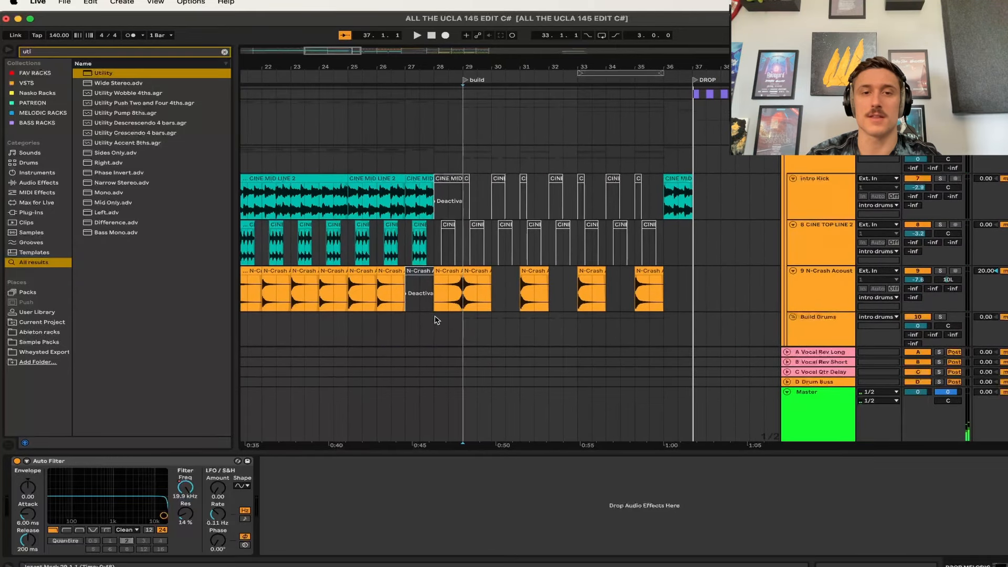
key("space")
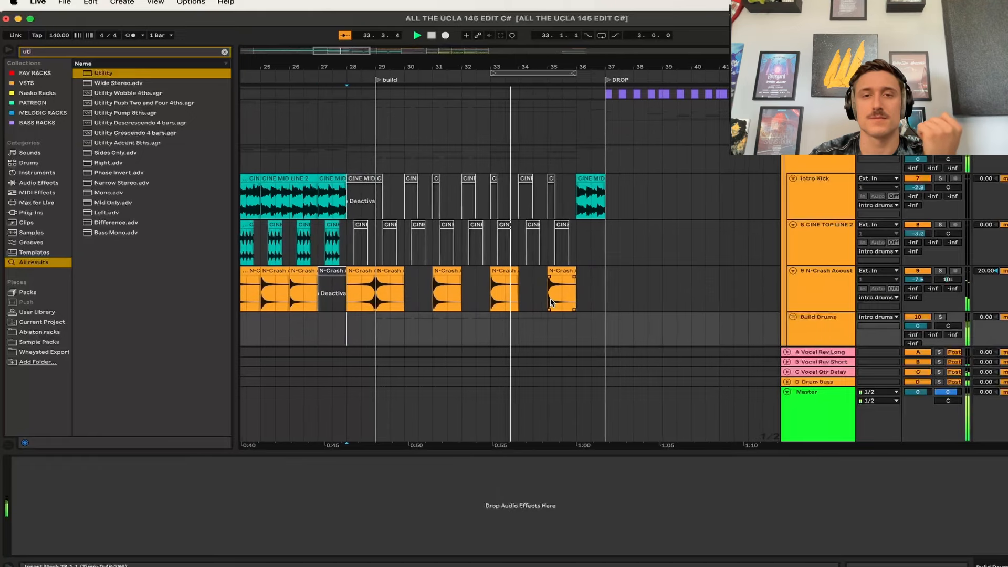
key("super+t")
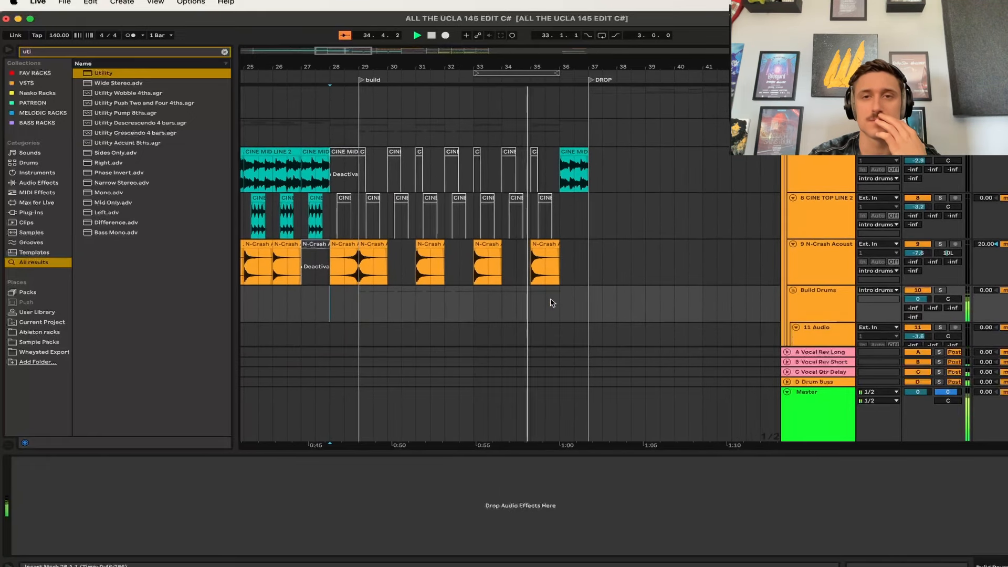
key("super+z")
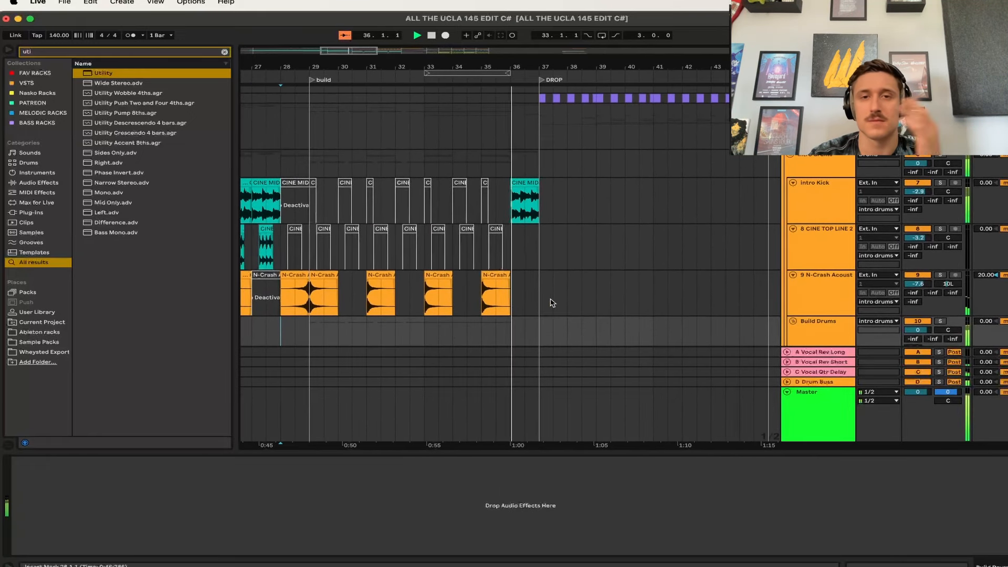
key("super+t")
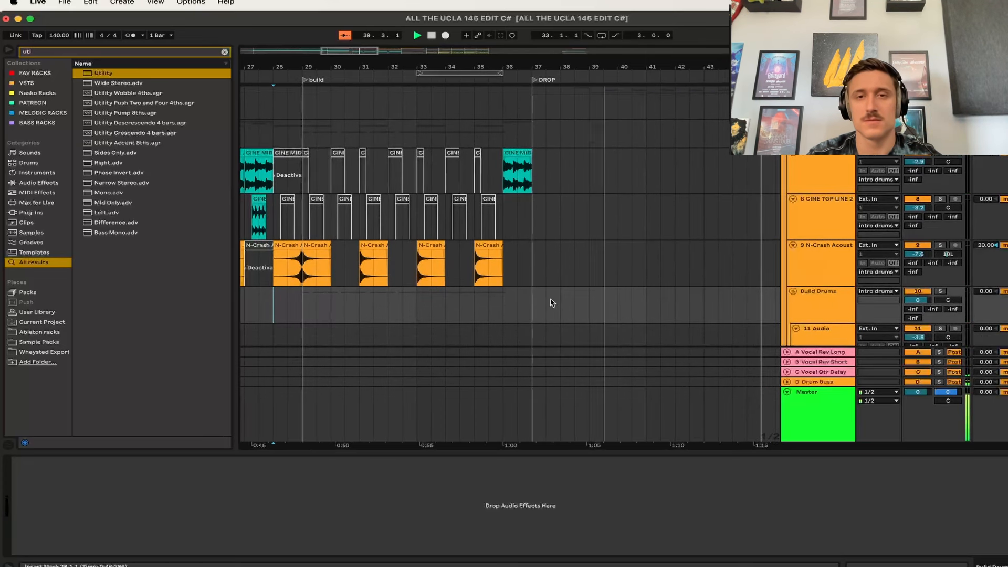
scroll(507, 320, "down", 3)
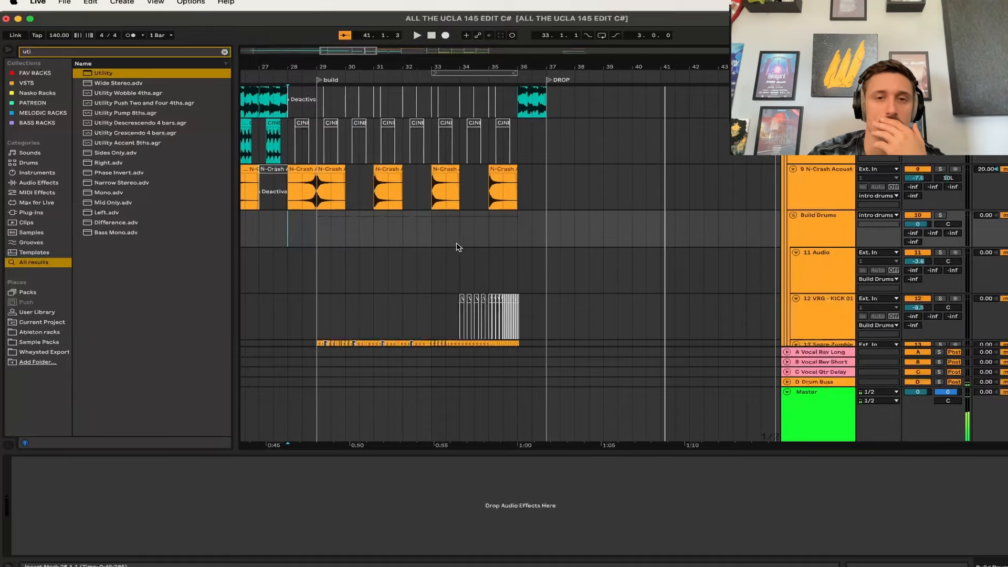
- Fold the Drums group and bring the vocal tracks into view
scroll(478, 252, "down", 2)
scroll(478, 252, "left", 1)
scroll(476, 251, "up", 10)
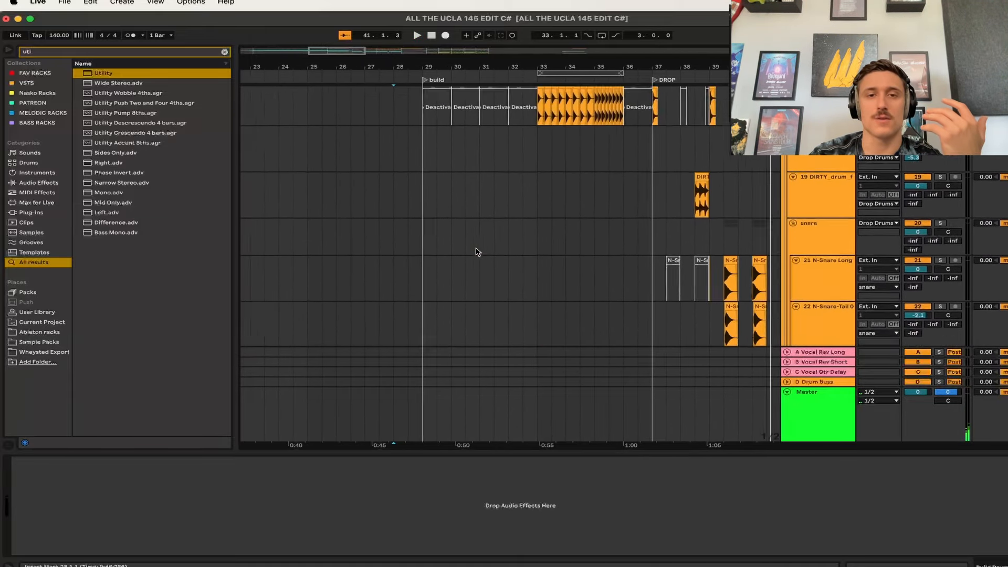
scroll(701, 230, "up", 5)
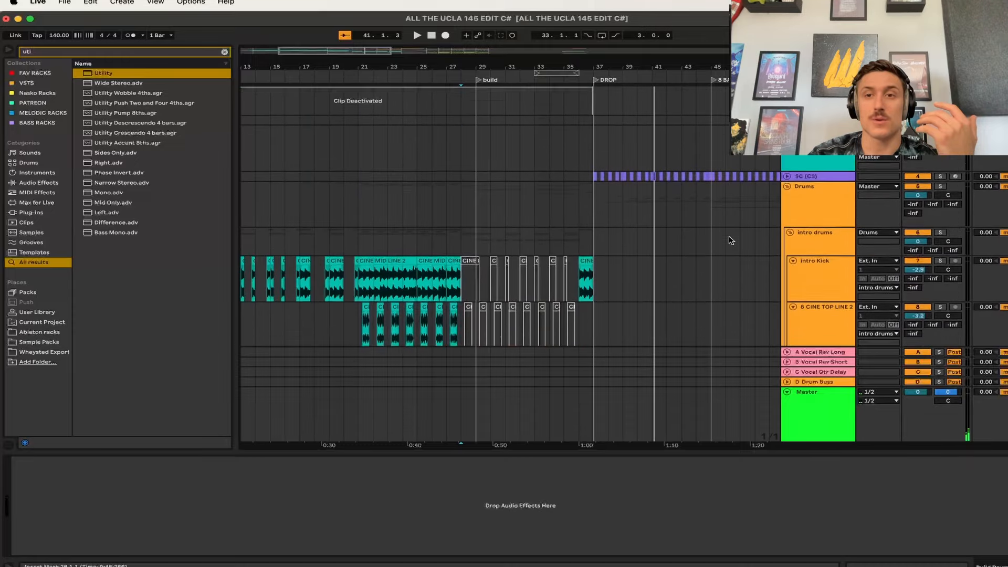
left_click(787, 195)
scroll(533, 226, "down", 5)
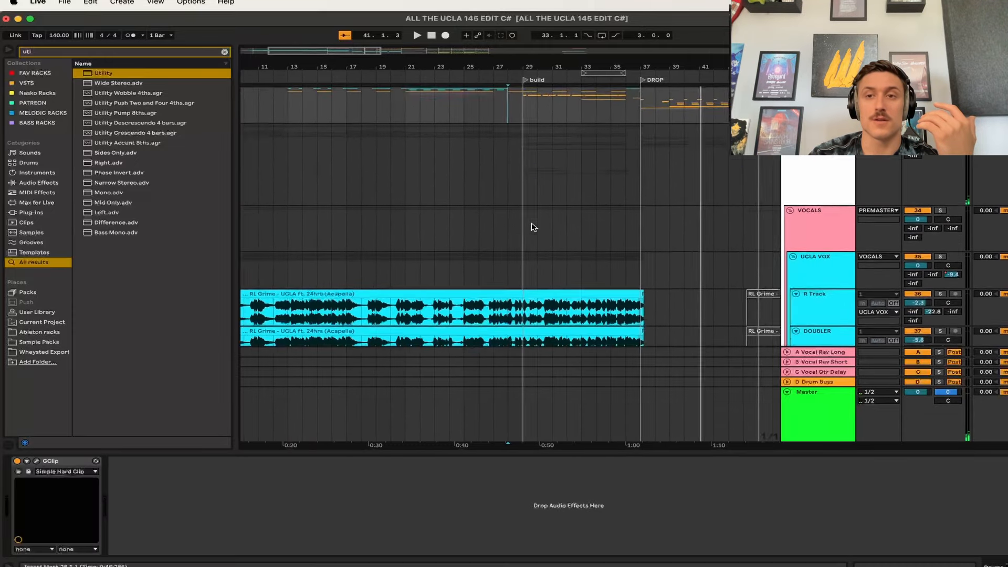
- Examine how the vocals, intro synths, drop synths and FX clips are laid out across the intro and build
scroll(666, 245, "down", 10)
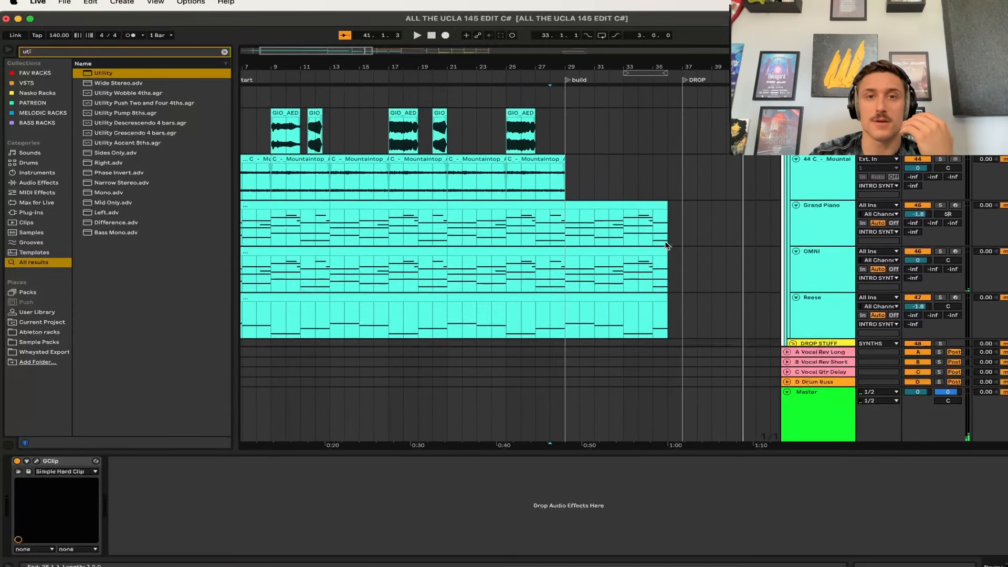
scroll(666, 245, "left", 2)
scroll(666, 245, "down", 10)
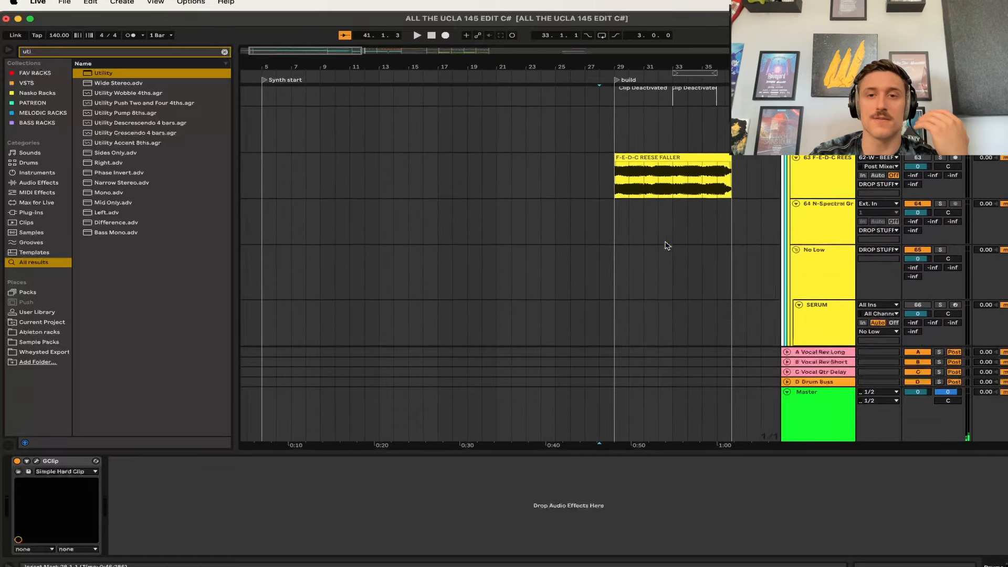
scroll(666, 245, "left", 2)
scroll(666, 246, "up", 10)
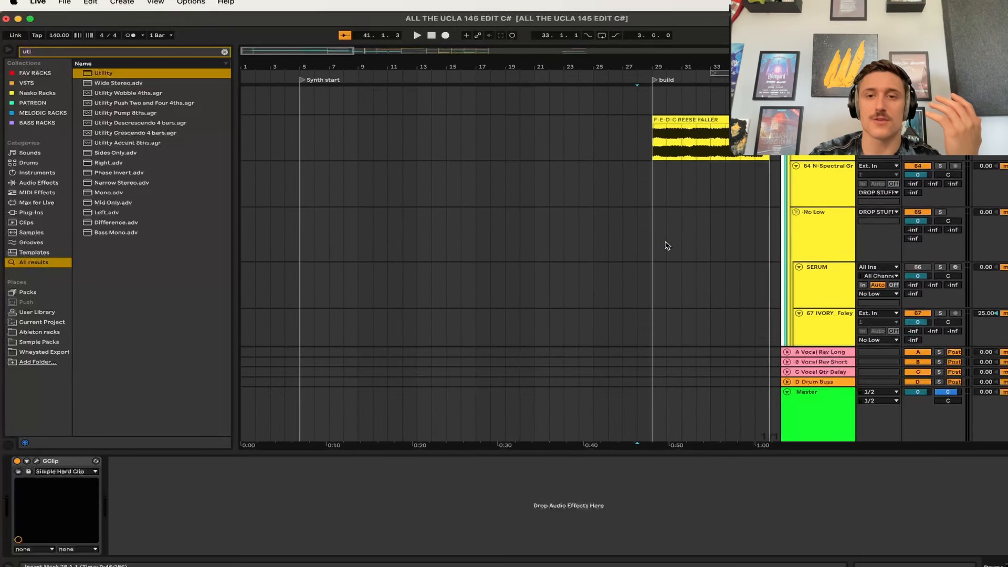
scroll(666, 245, "up", 5)
scroll(666, 245, "right", 1)
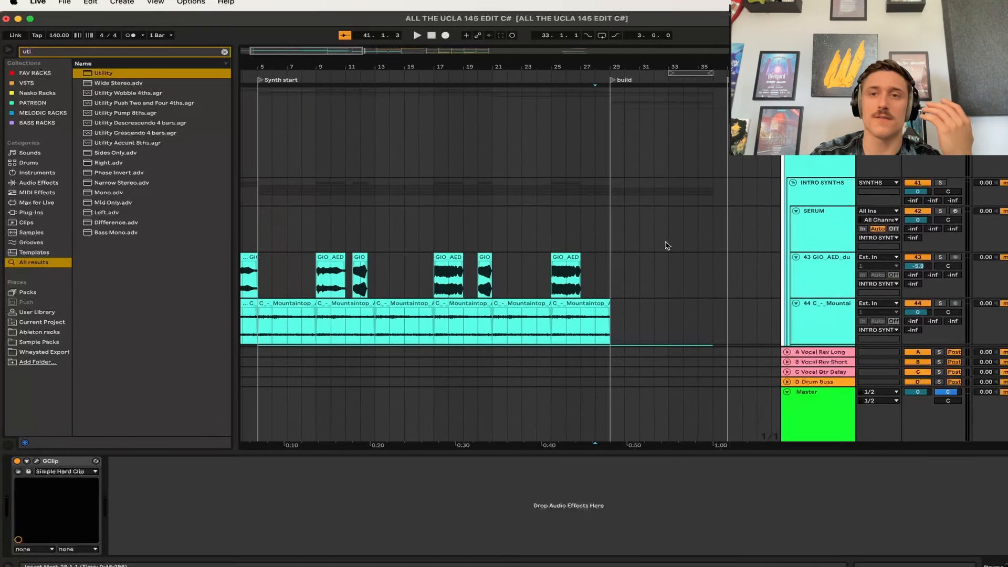
scroll(666, 245, "down", 15)
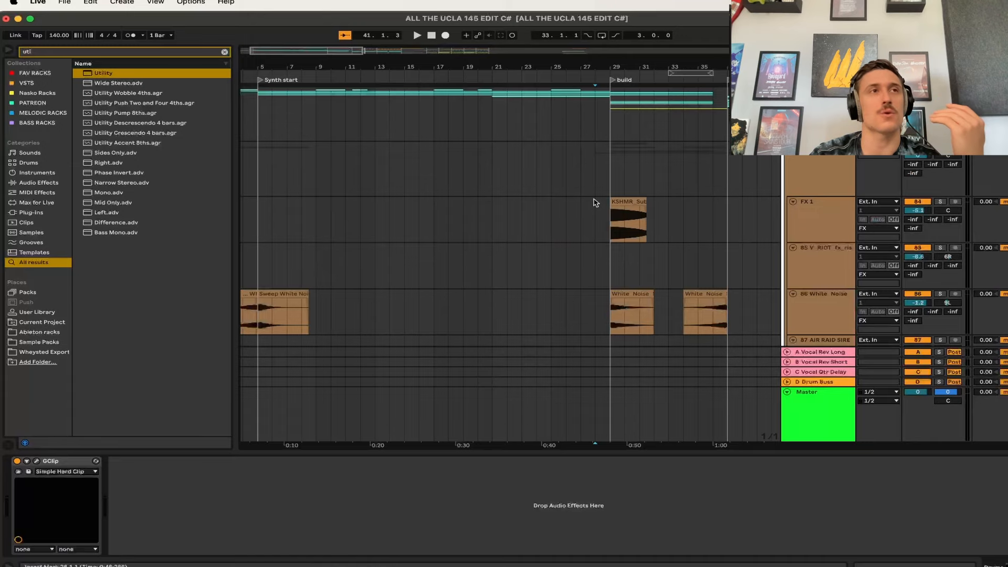
scroll(595, 202, "up", 10)
scroll(595, 203, "left", 2)
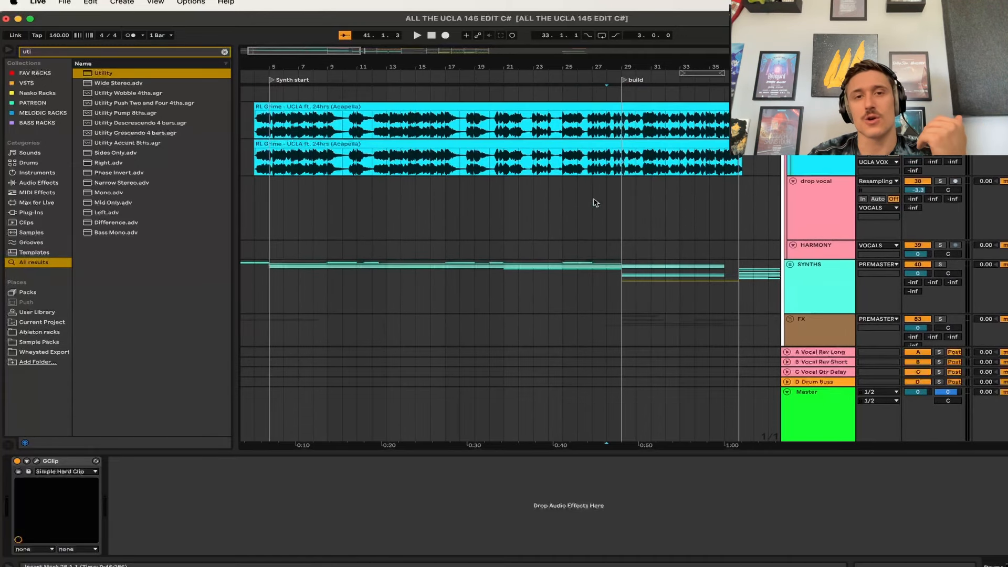
scroll(595, 203, "down", 10)
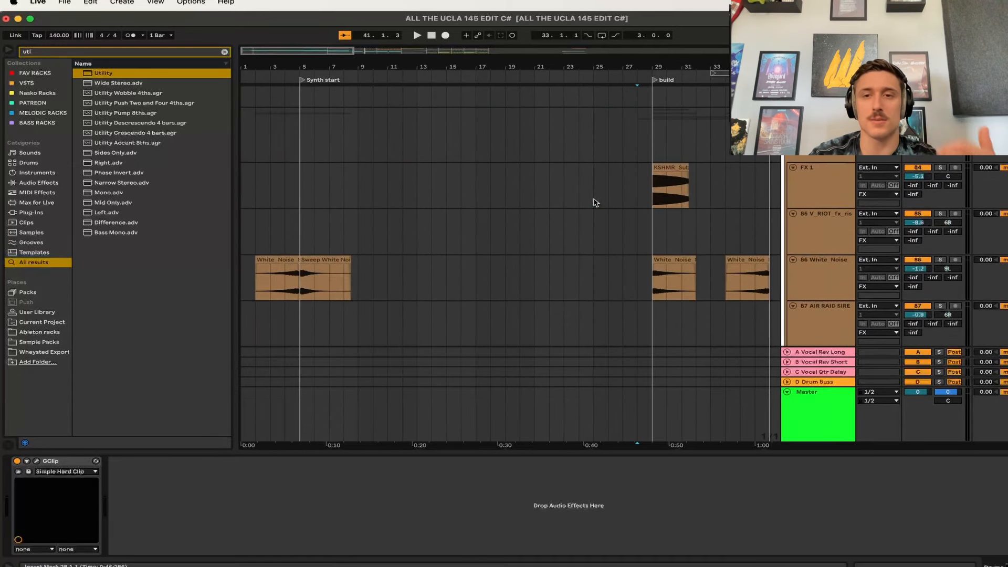
- Highlight the first drop on the drop vocal track, from the DROP marker to the BUILD 2 marker
scroll(511, 247, "down", 5)
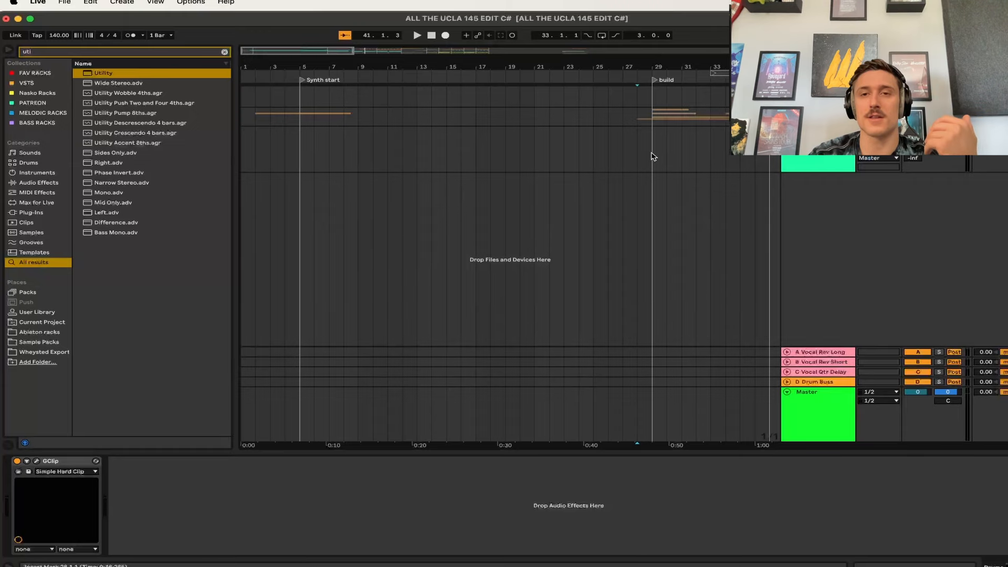
scroll(652, 156, "up", 5)
scroll(652, 157, "right", 1)
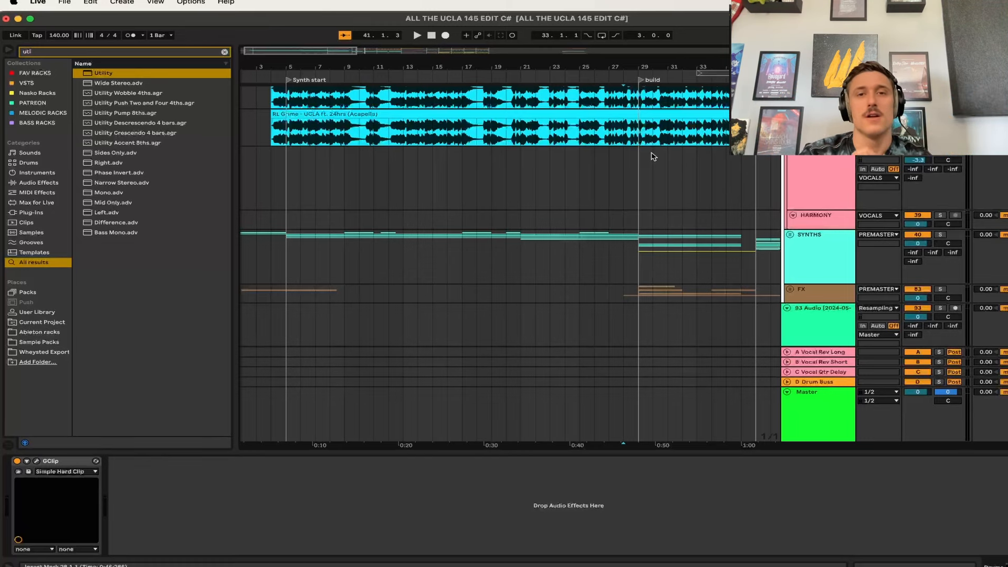
scroll(568, 186, "right", 15)
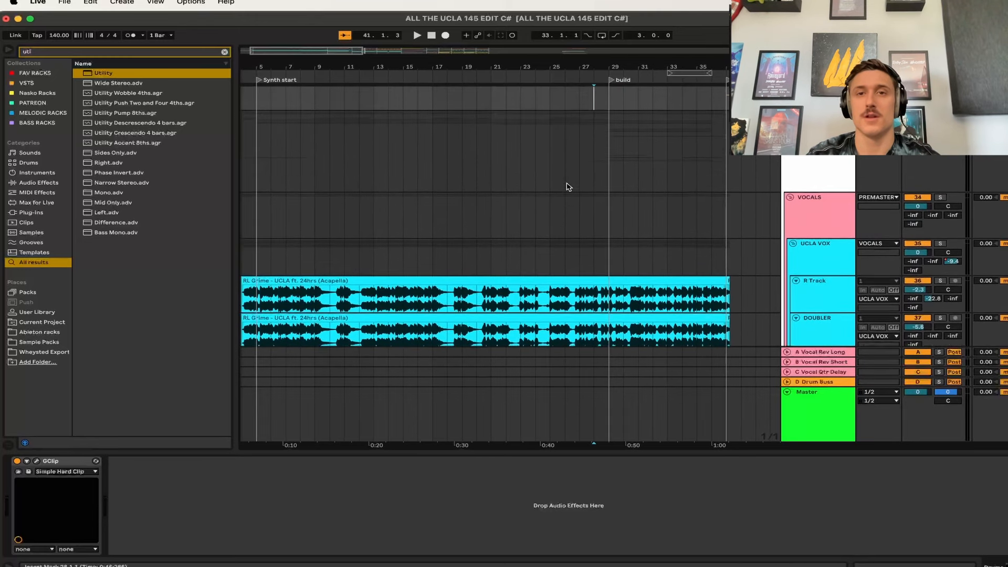
left_click_drag(345, 210, 527, 210)
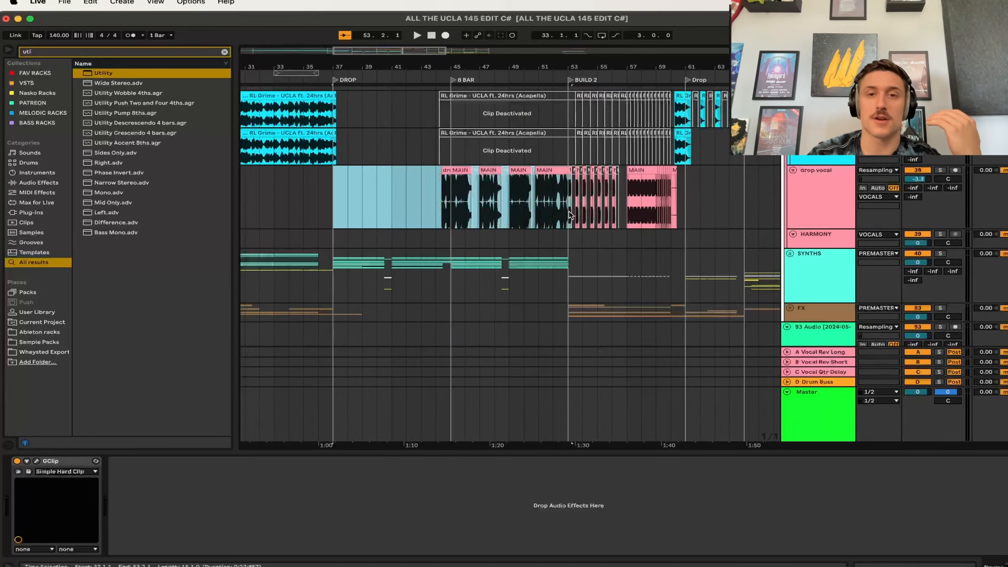
- Play the full mix from bar 60 through the second drop to about bar 73, then stop playback
left_click(642, 215)
scroll(667, 215, "right", 1)
scroll(667, 215, "up", 1)
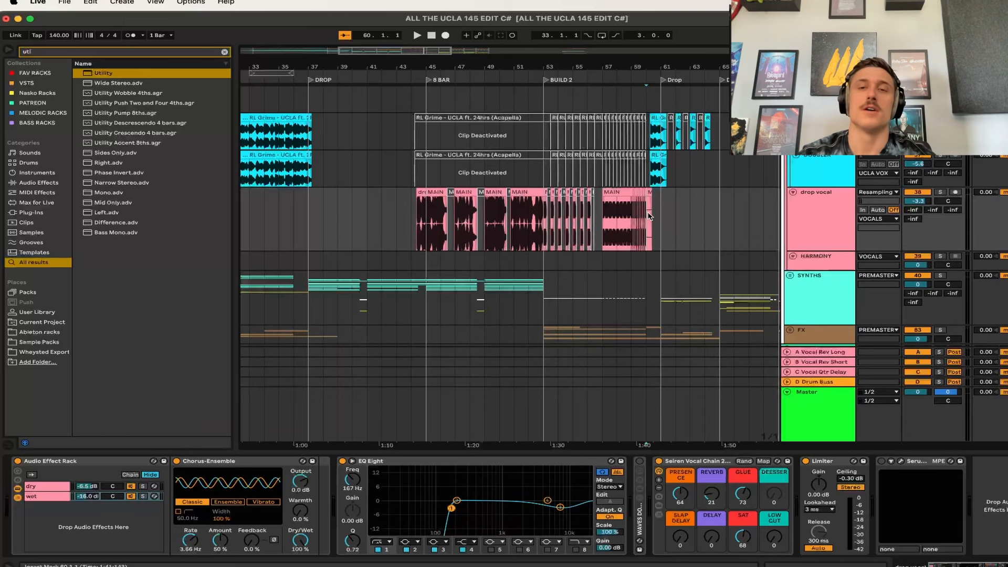
key("space")
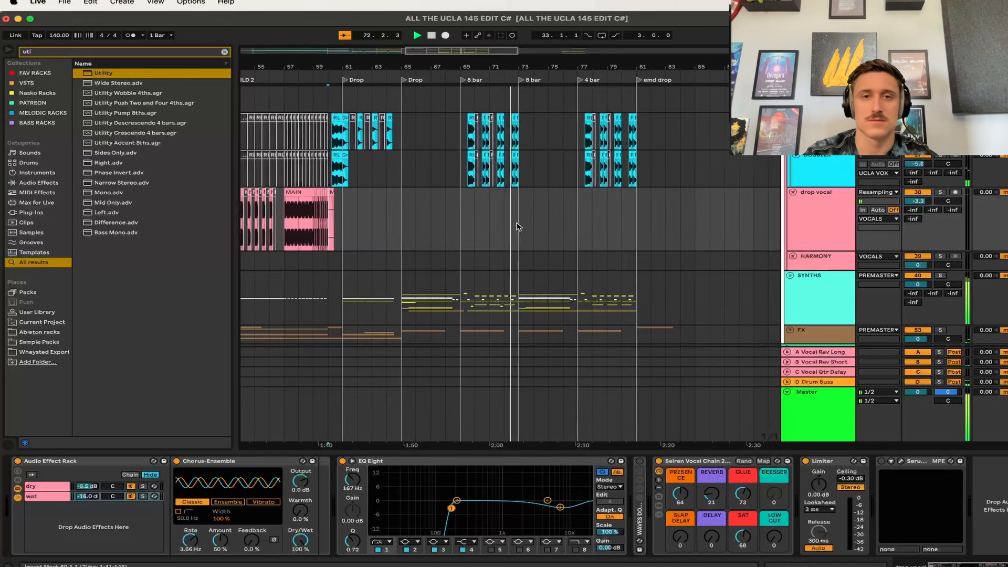
key("space")
- Fold the PREMASTER group and bring the Drums and sidechain tracks around the first drop into view
scroll(467, 227, "left", 8)
scroll(468, 226, "up", 4)
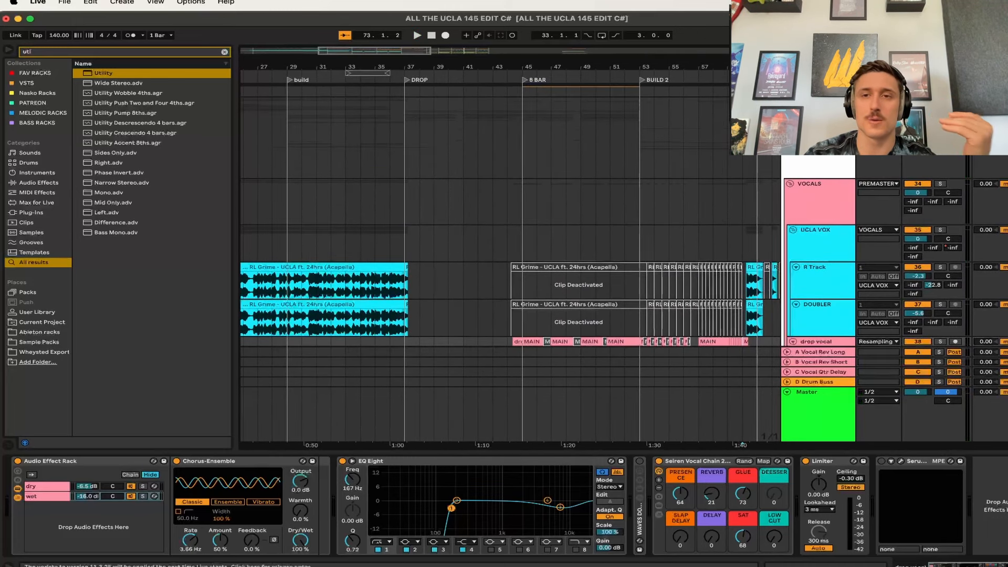
left_click(787, 102)
scroll(688, 124, "up", 5)
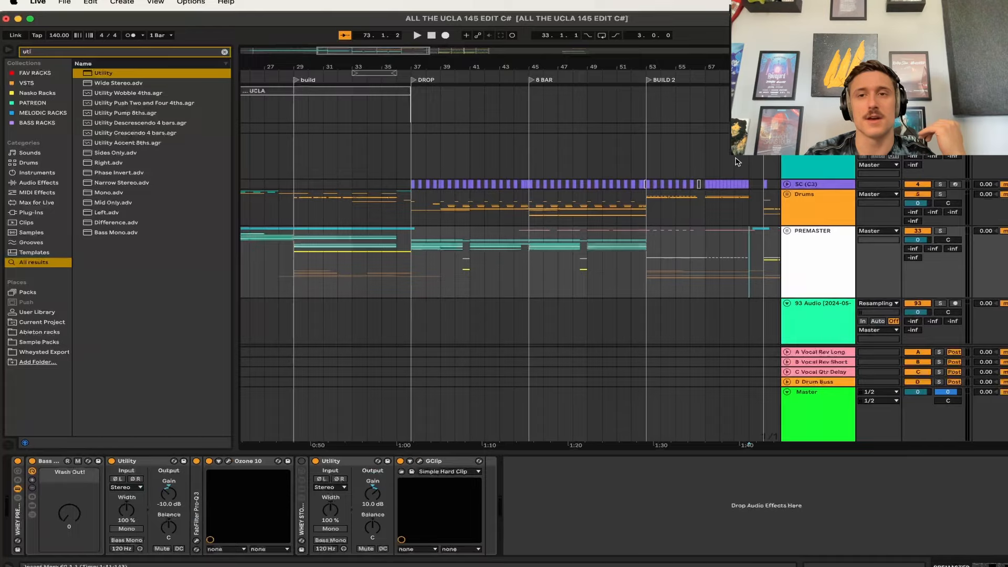